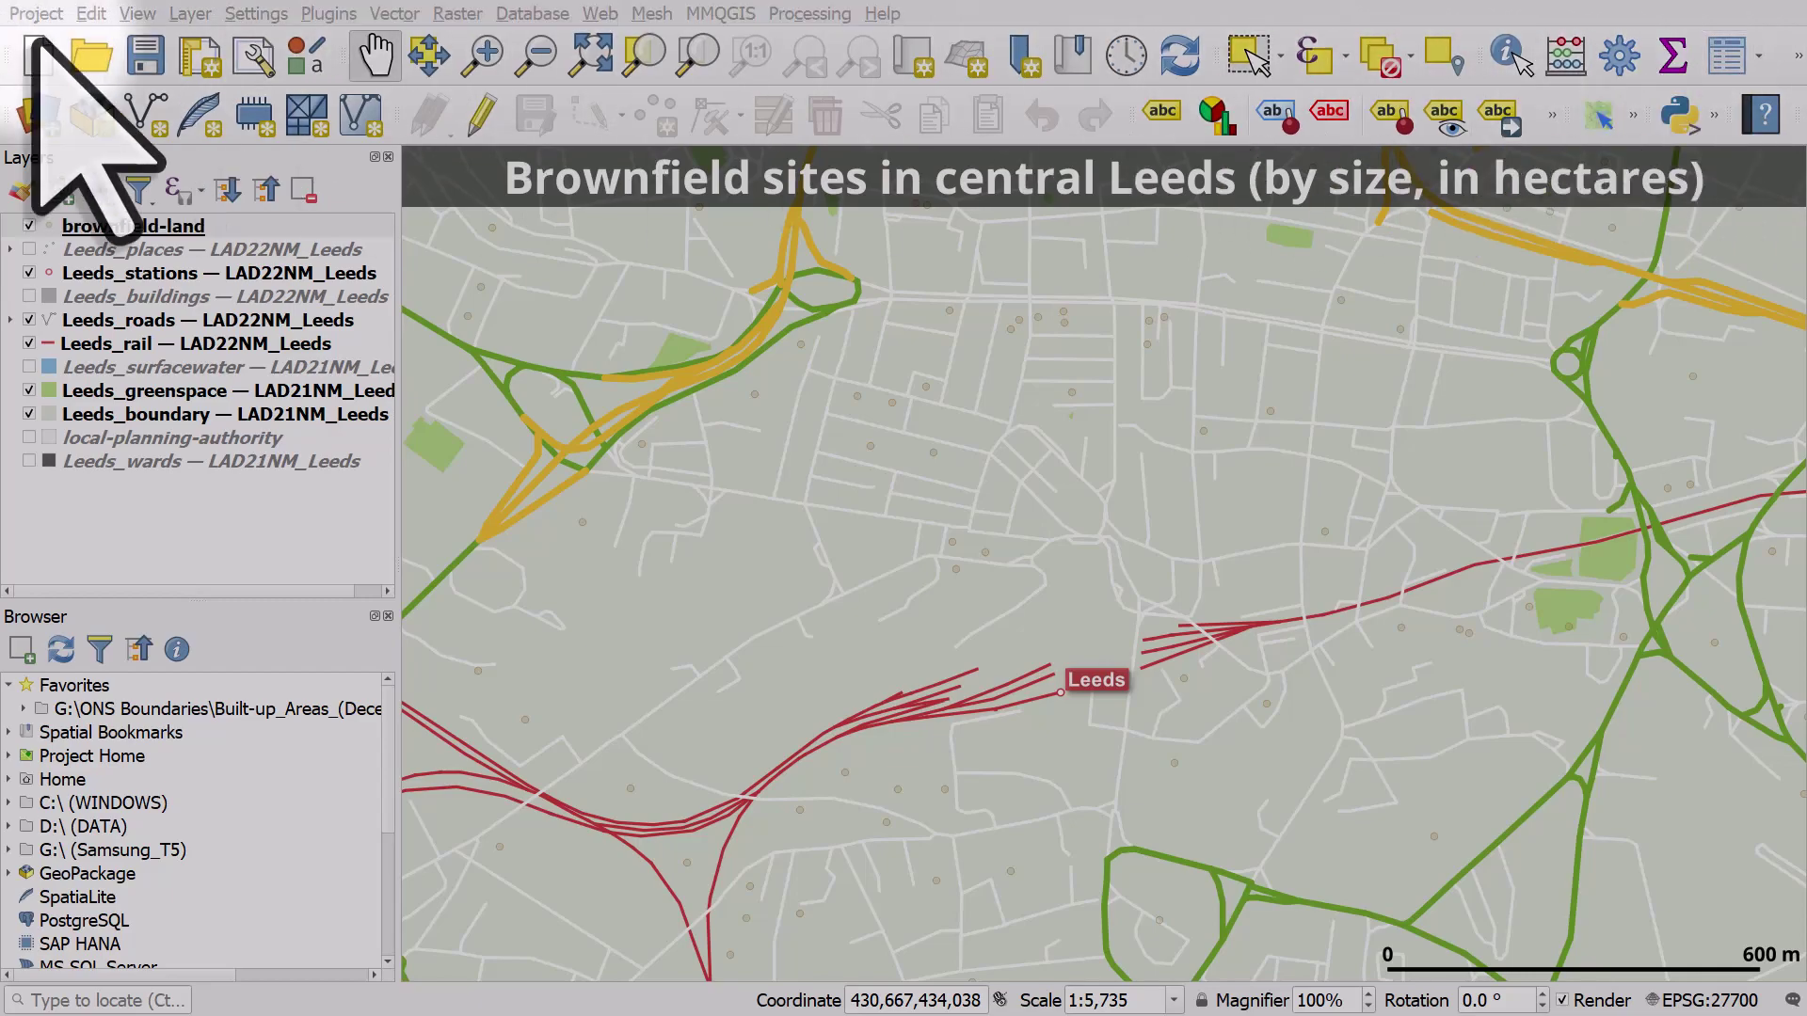
Open the brownfield-land attribute table to check each site's hectares values
key(F6)
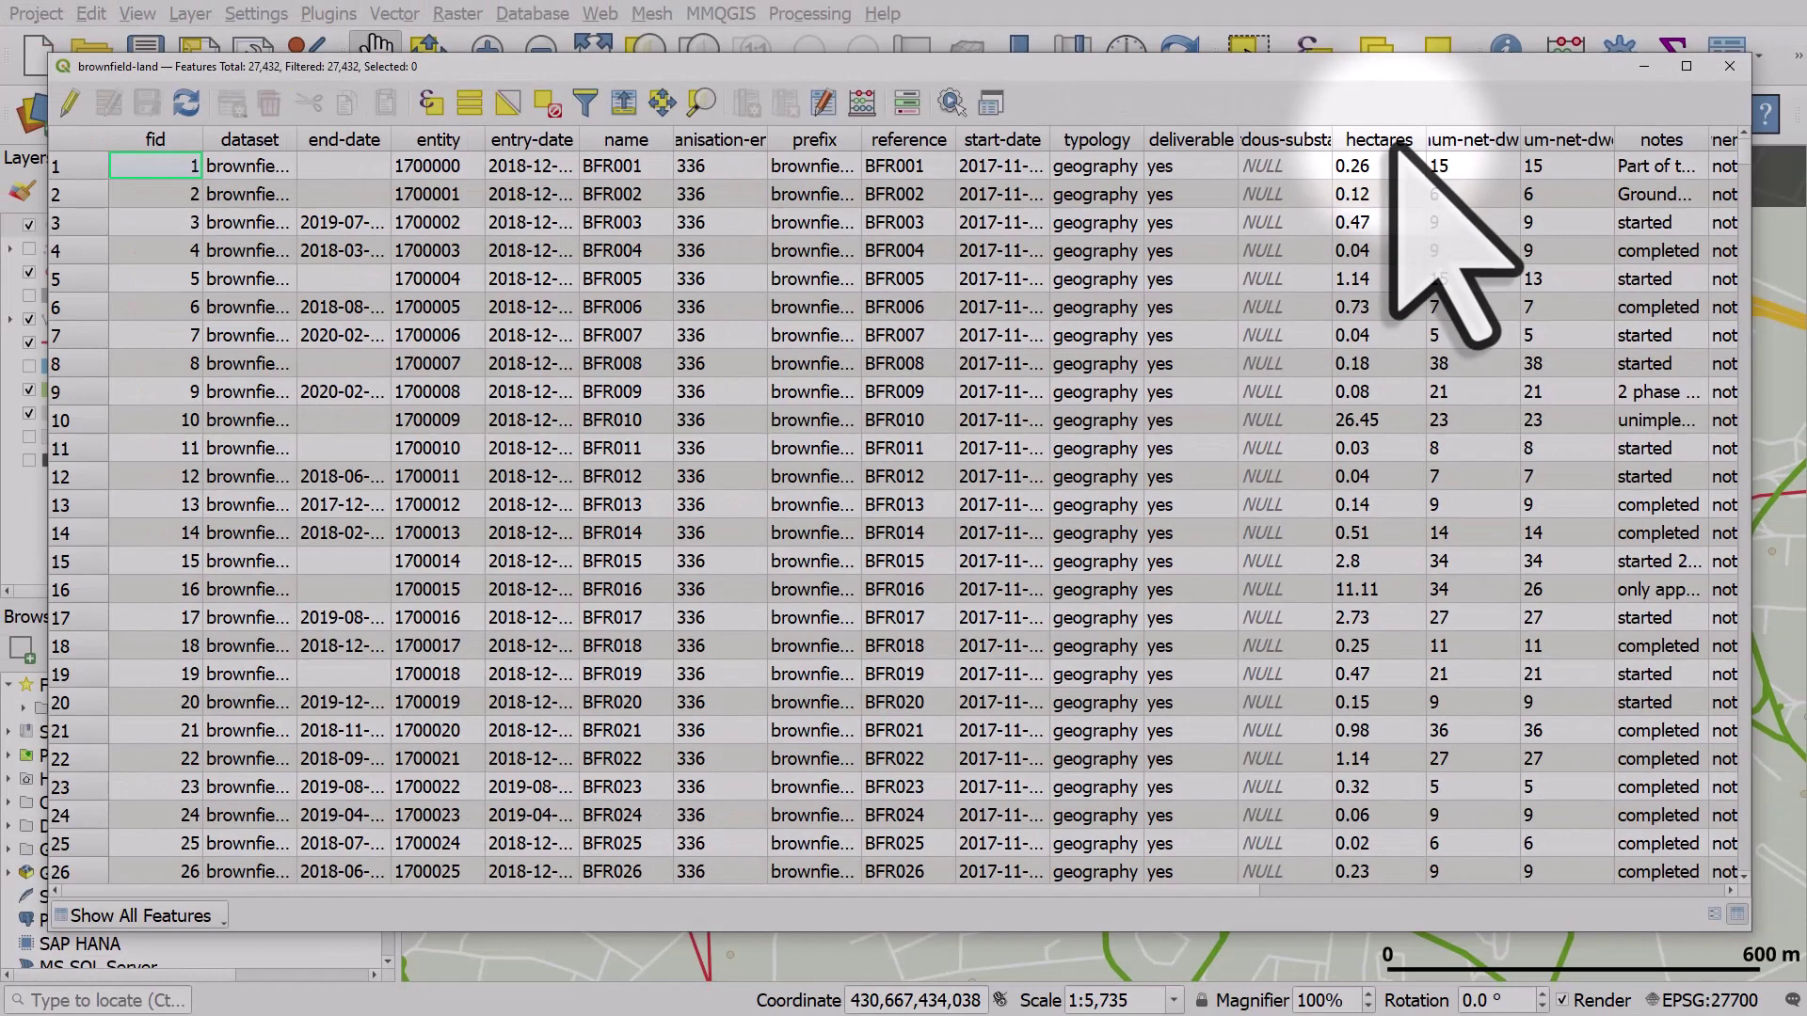
Give the brownfield-land simple marker a red fill and a white outline
click(1730, 66)
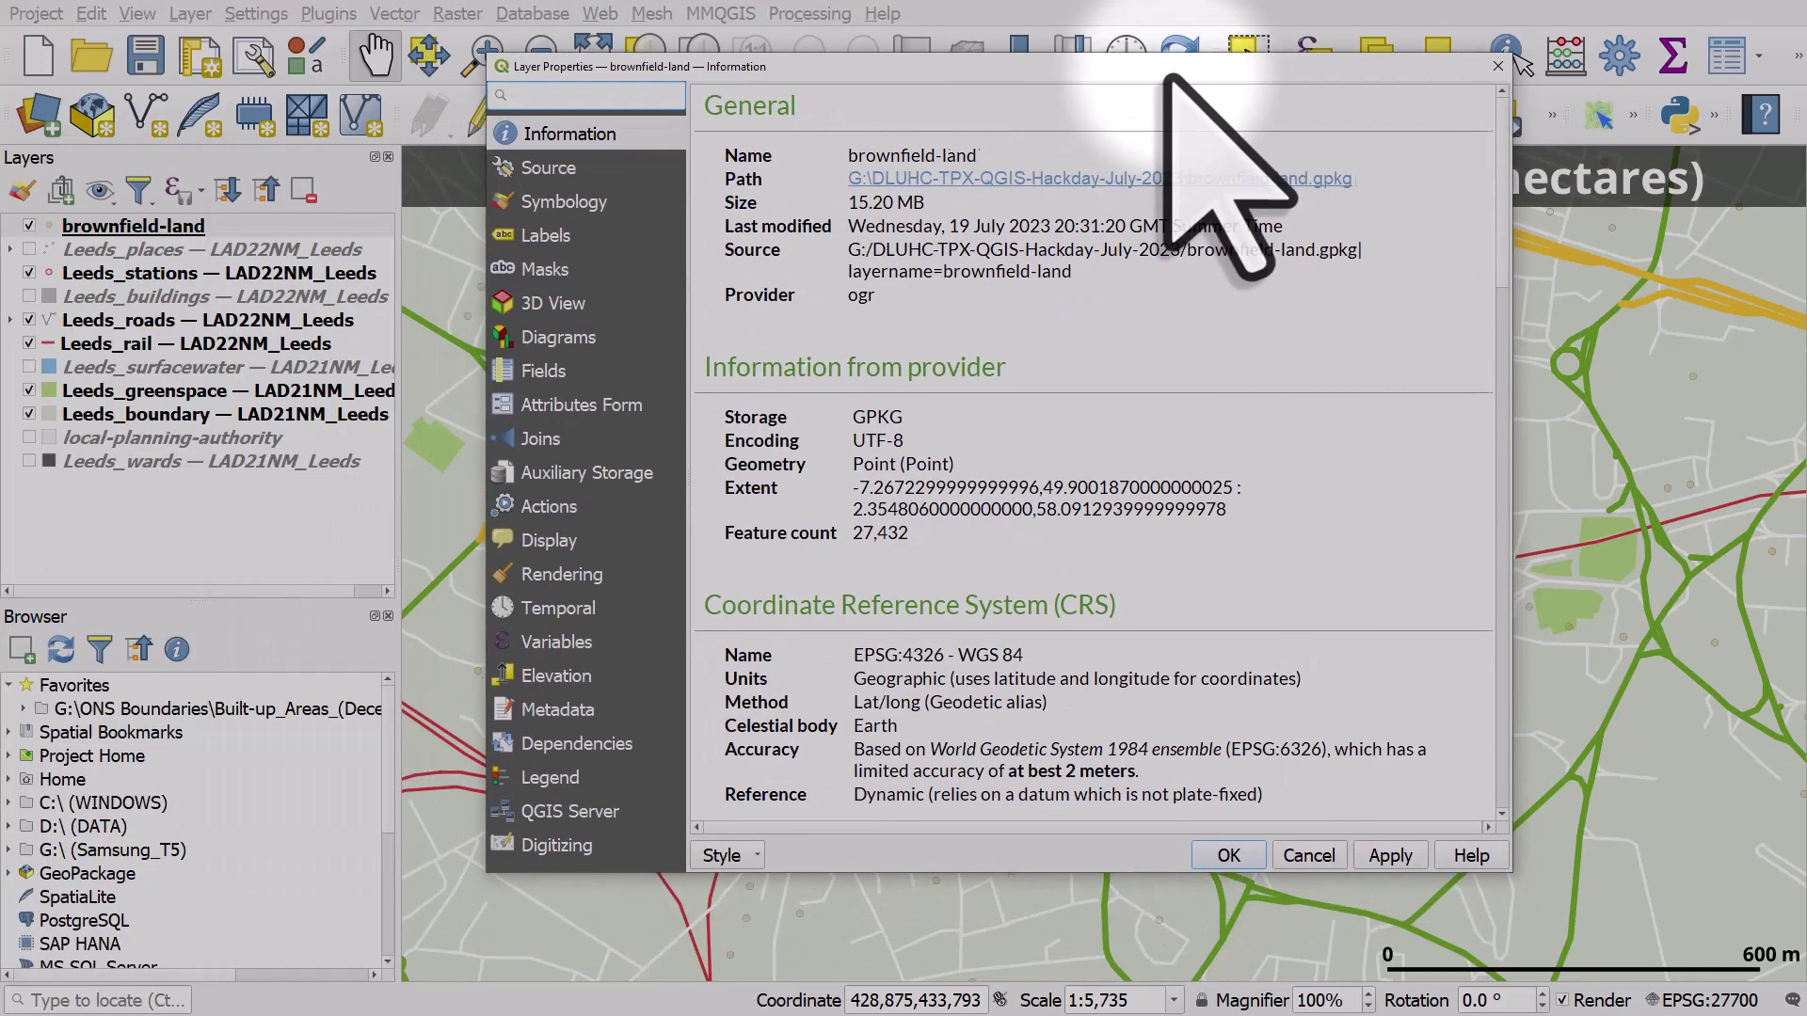
click(564, 195)
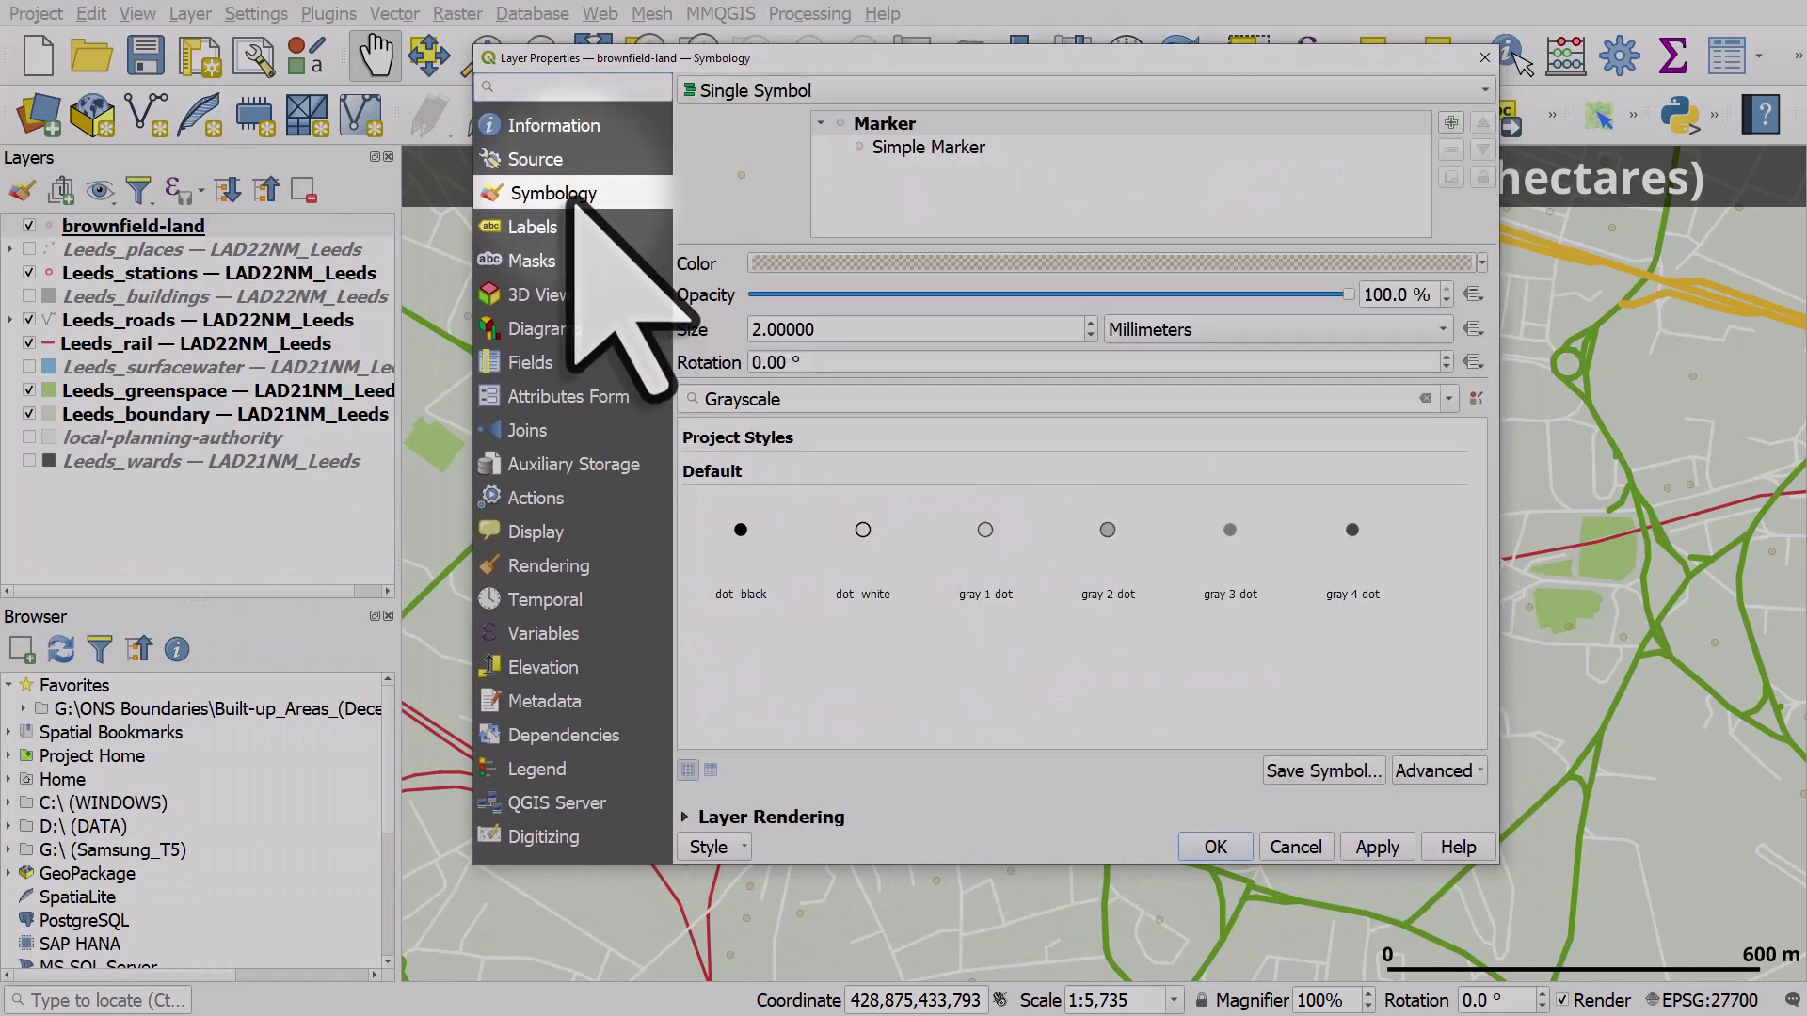
click(976, 148)
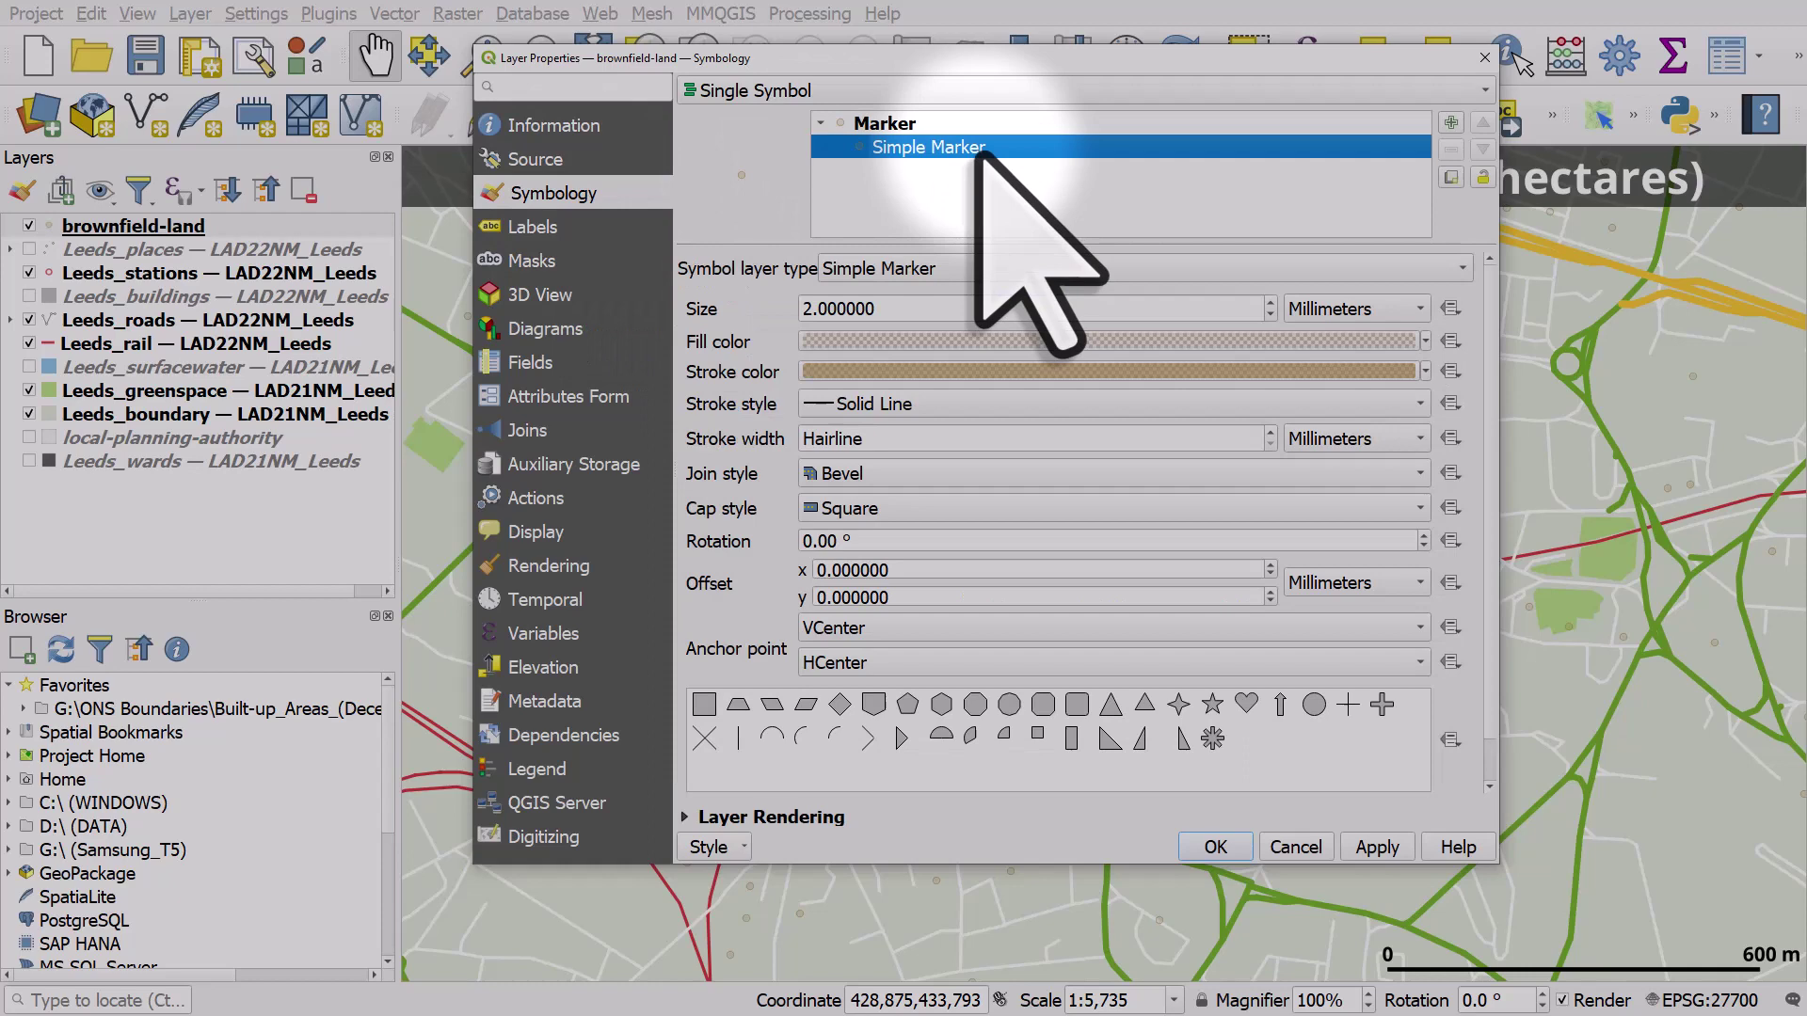
click(1425, 341)
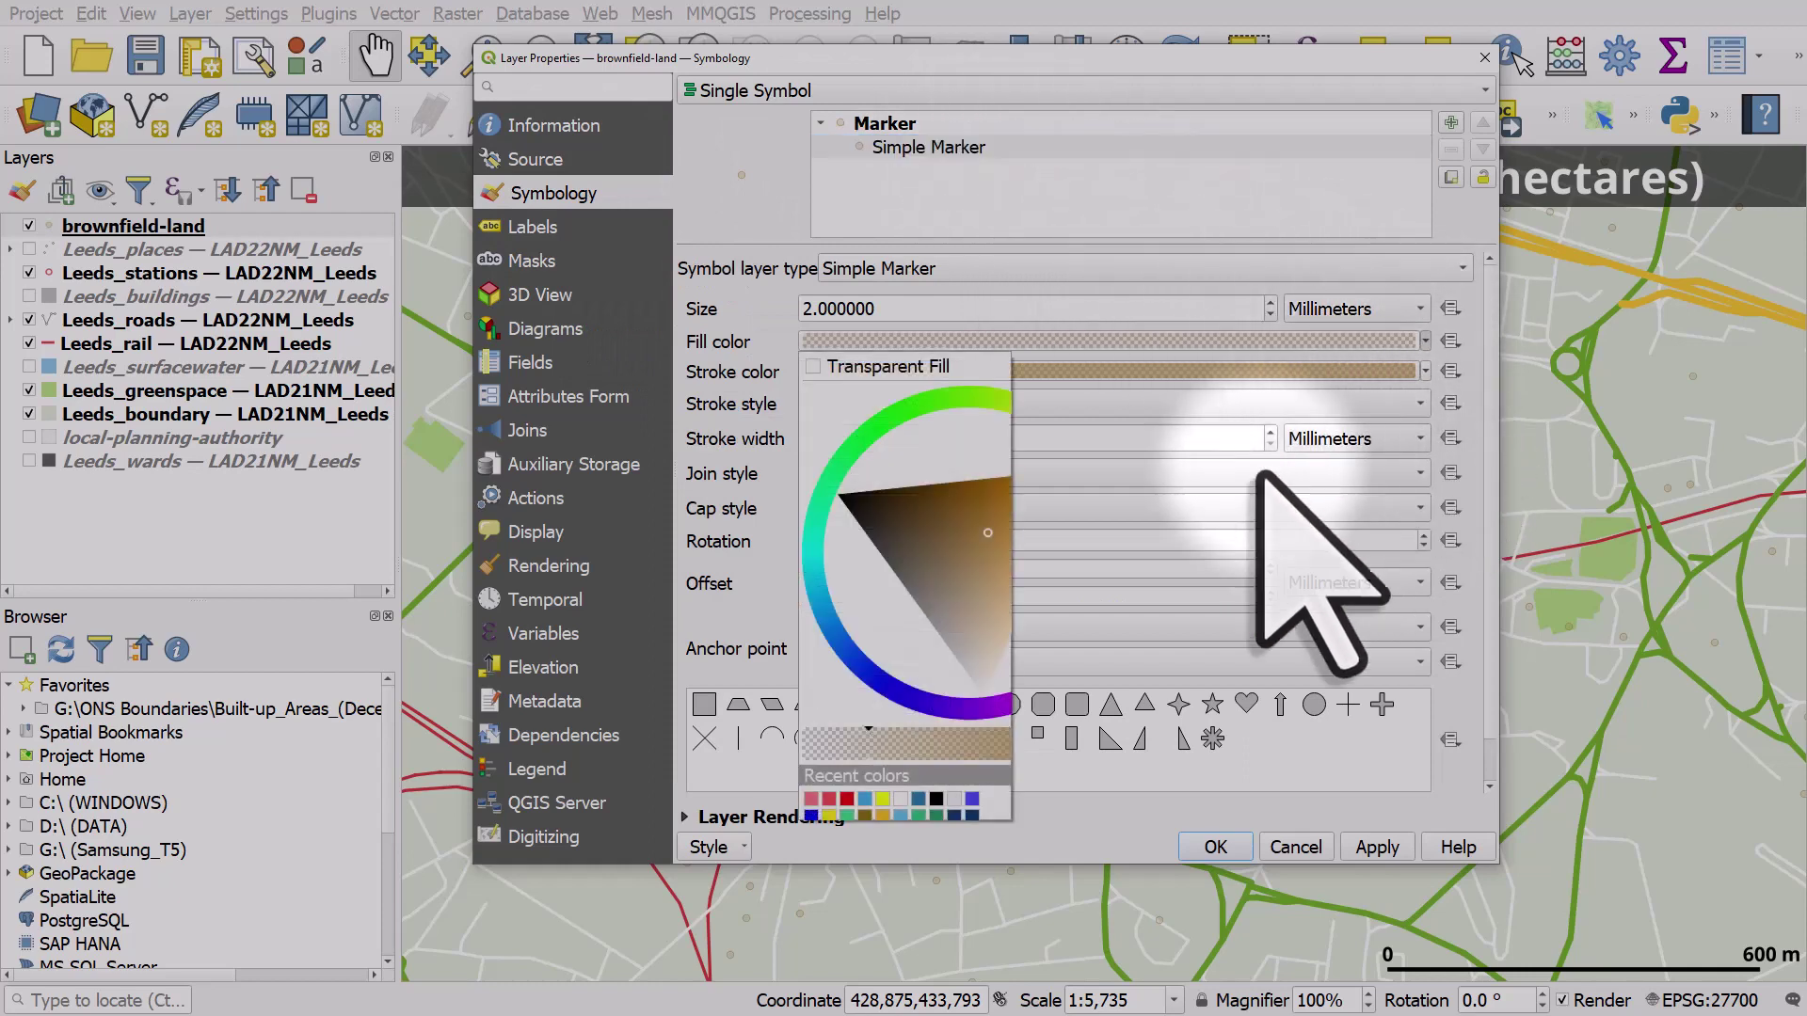
click(846, 799)
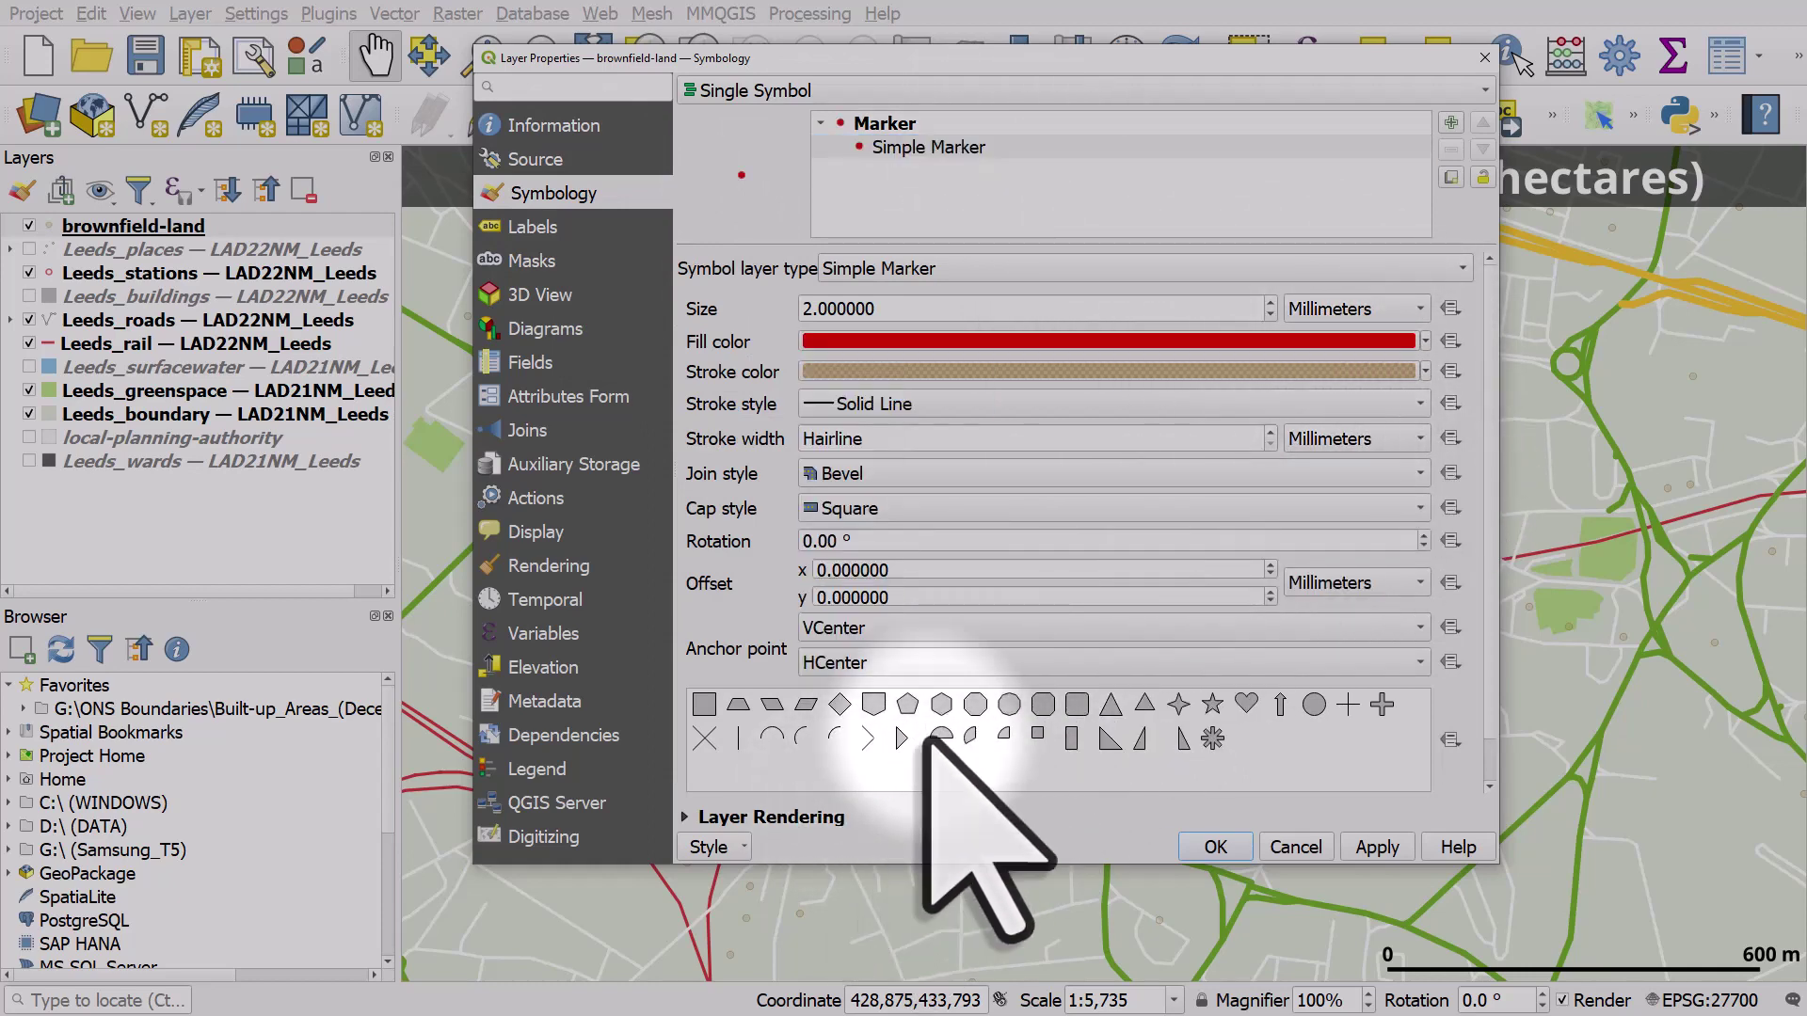
click(1425, 371)
click(901, 829)
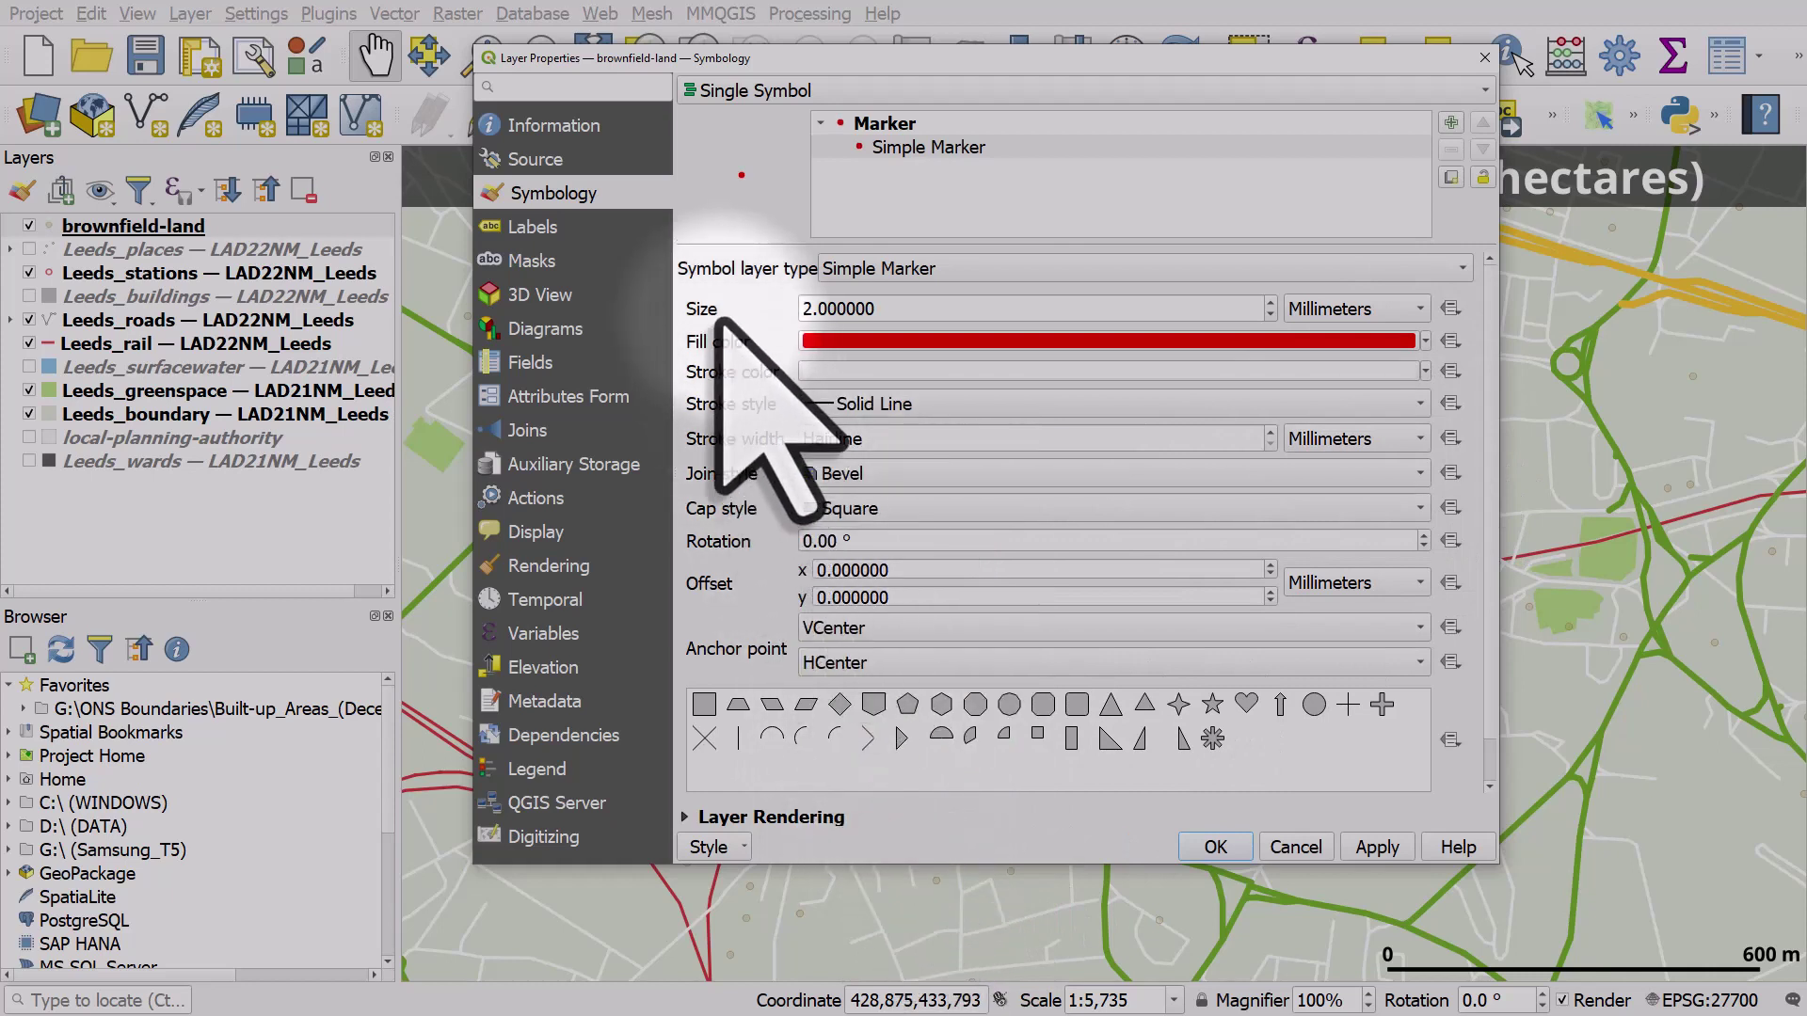
click(1452, 309)
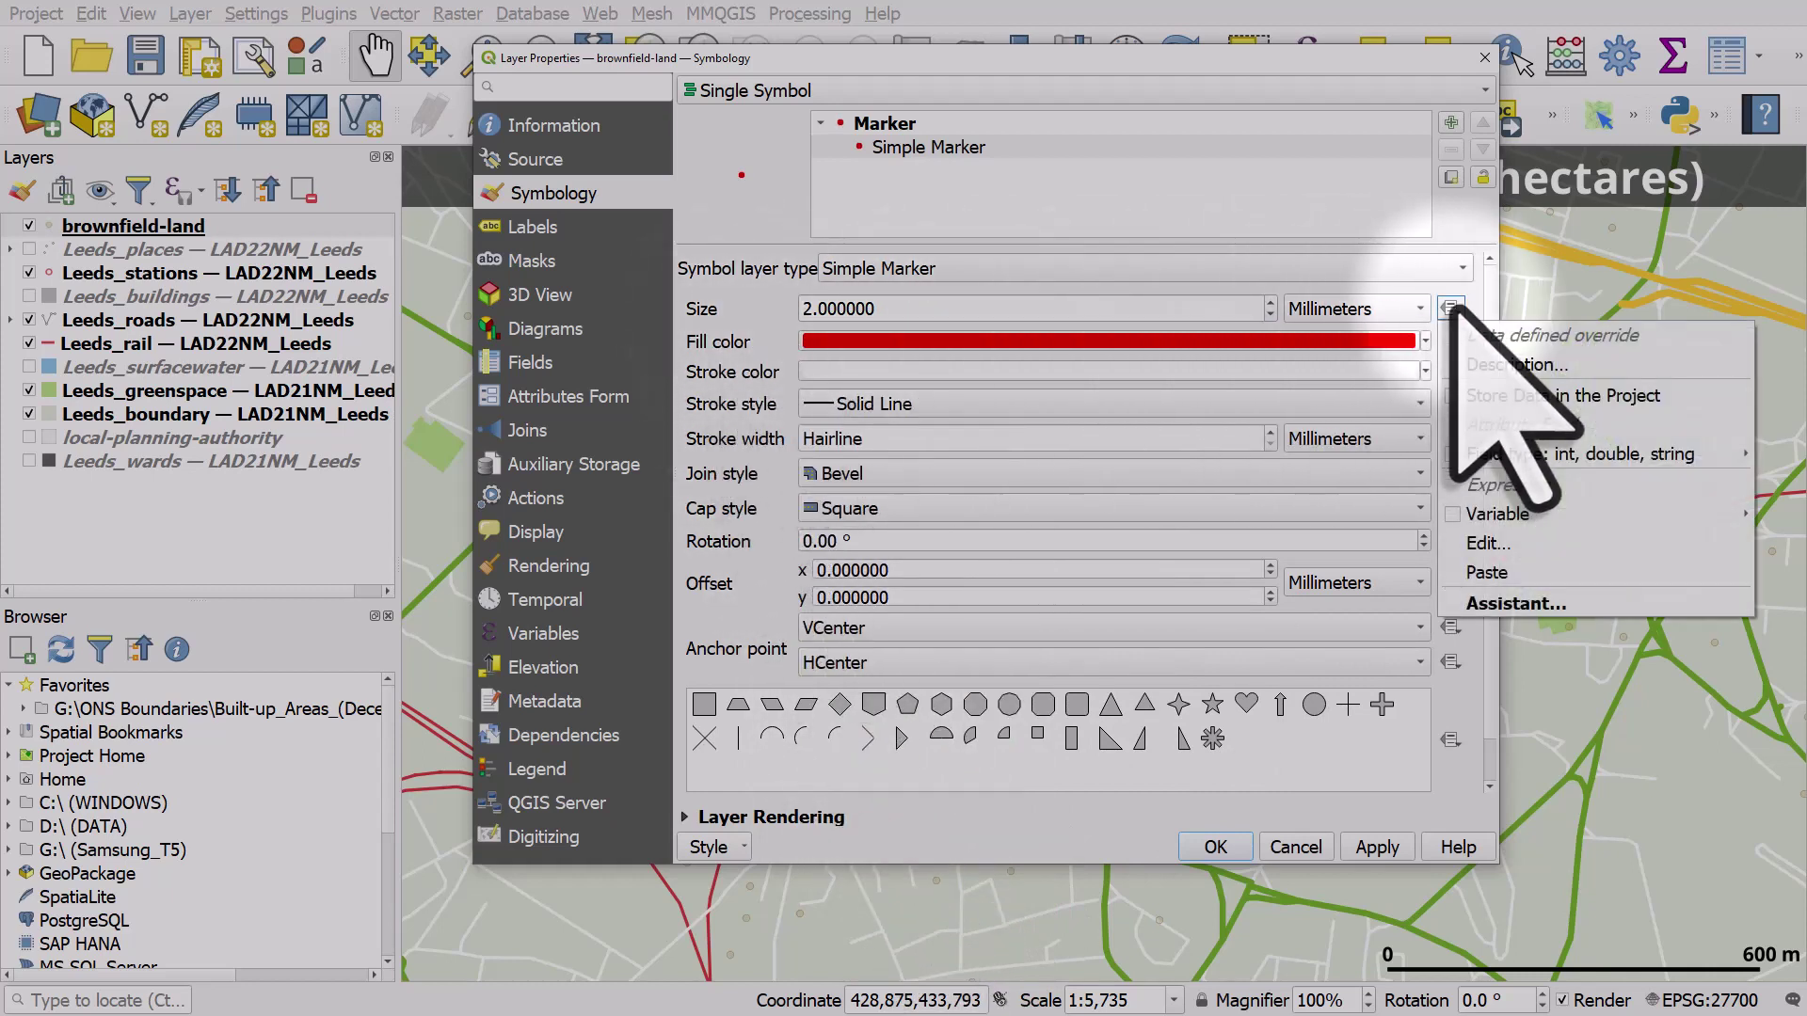
Build the marker size expression 2 + "hectares" in the expression editor
key(Escape)
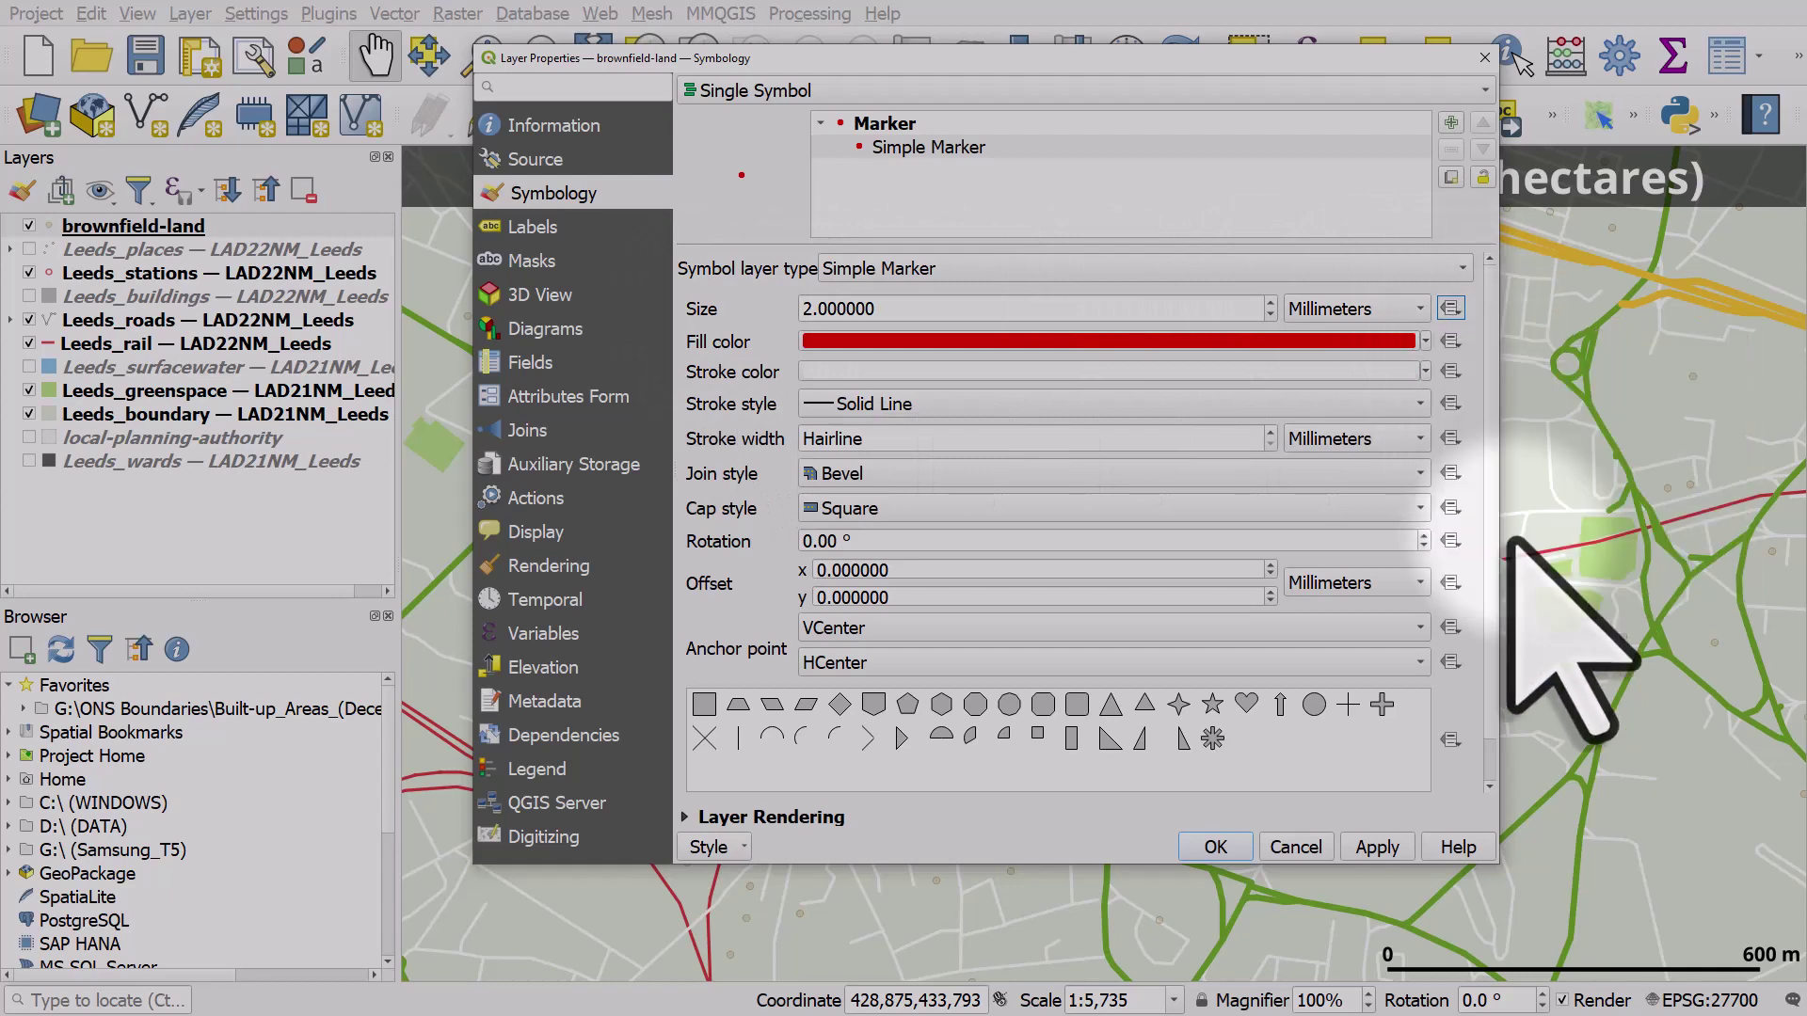
drag(997, 275, 1364, 182)
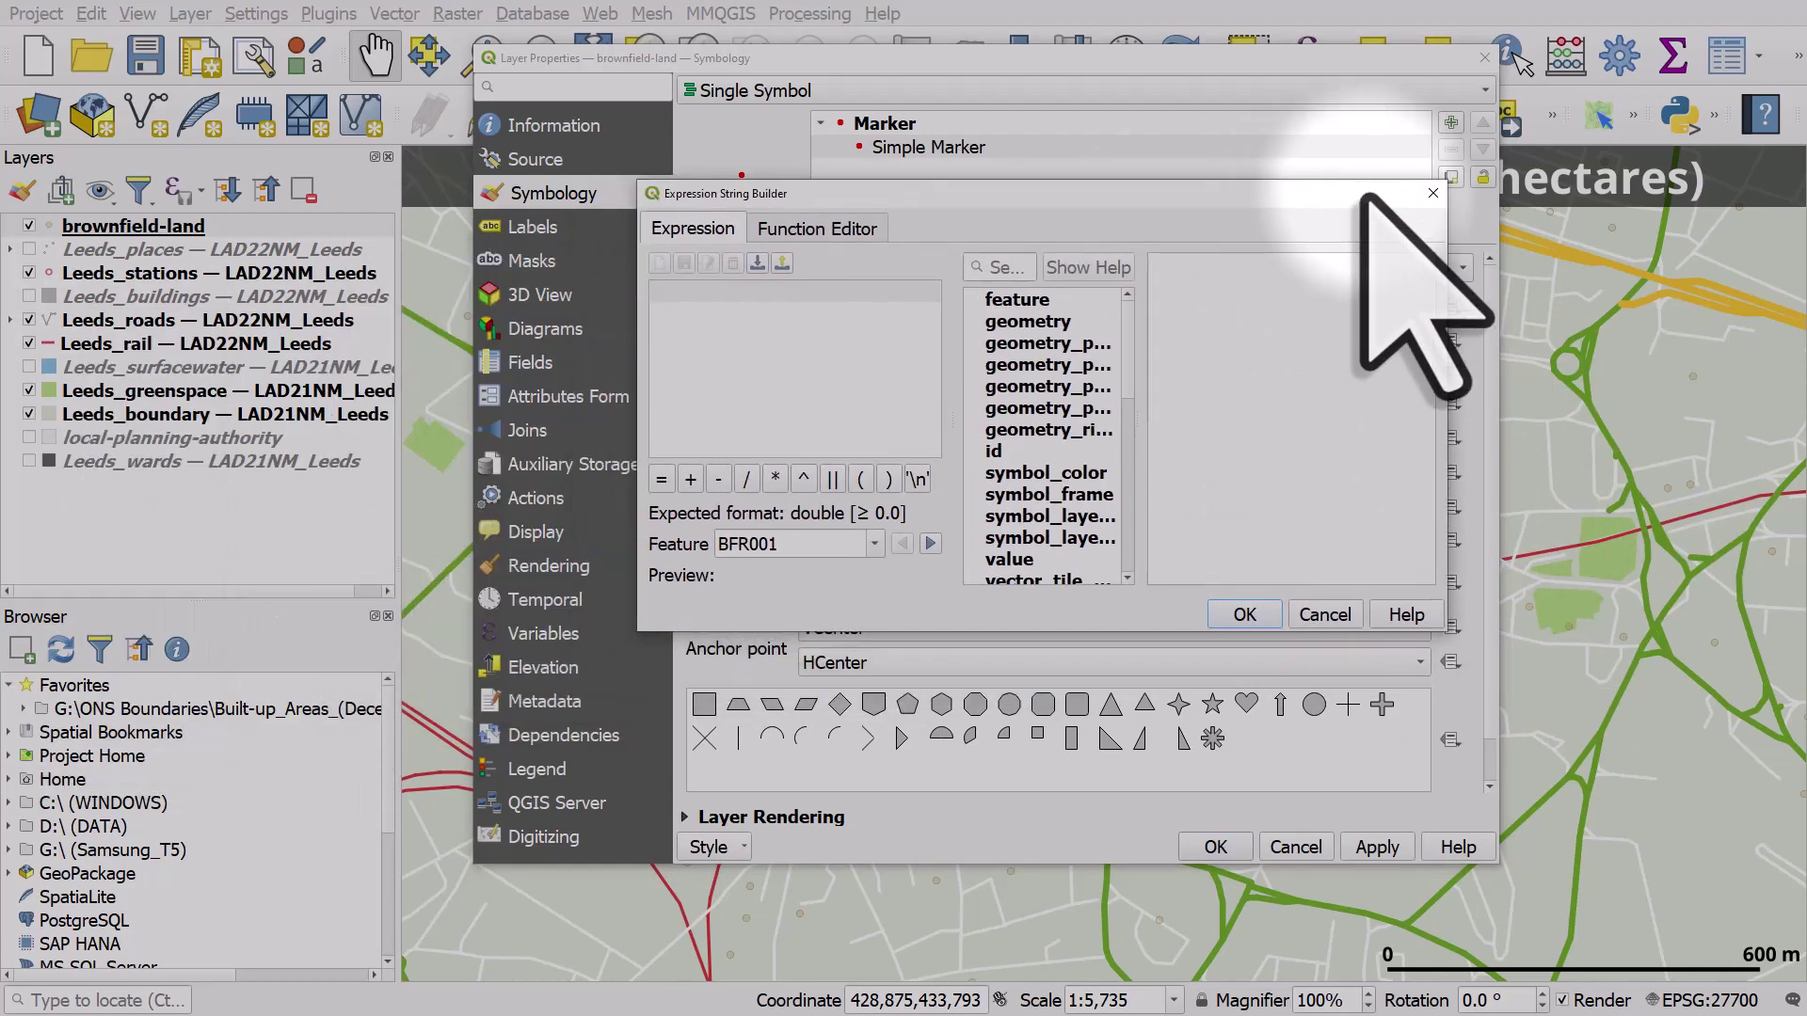
drag(1139, 356, 1198, 395)
scroll(1192, 419, down, 4)
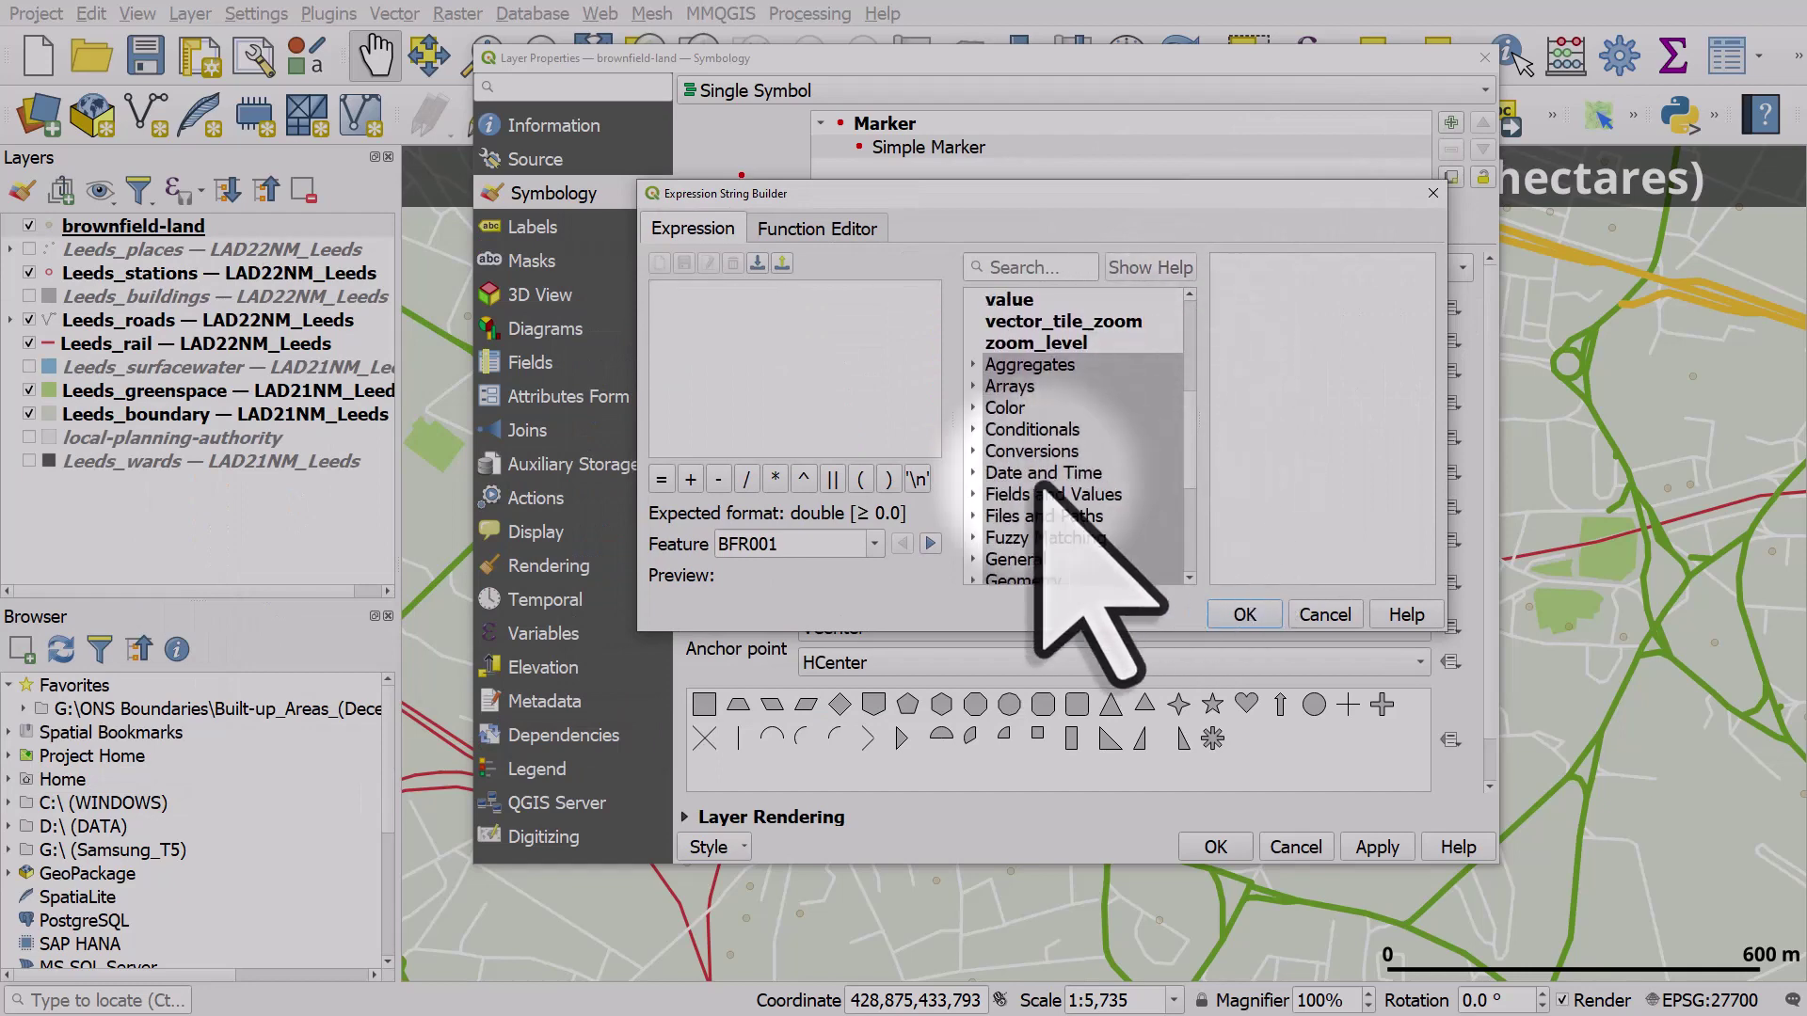
click(1000, 496)
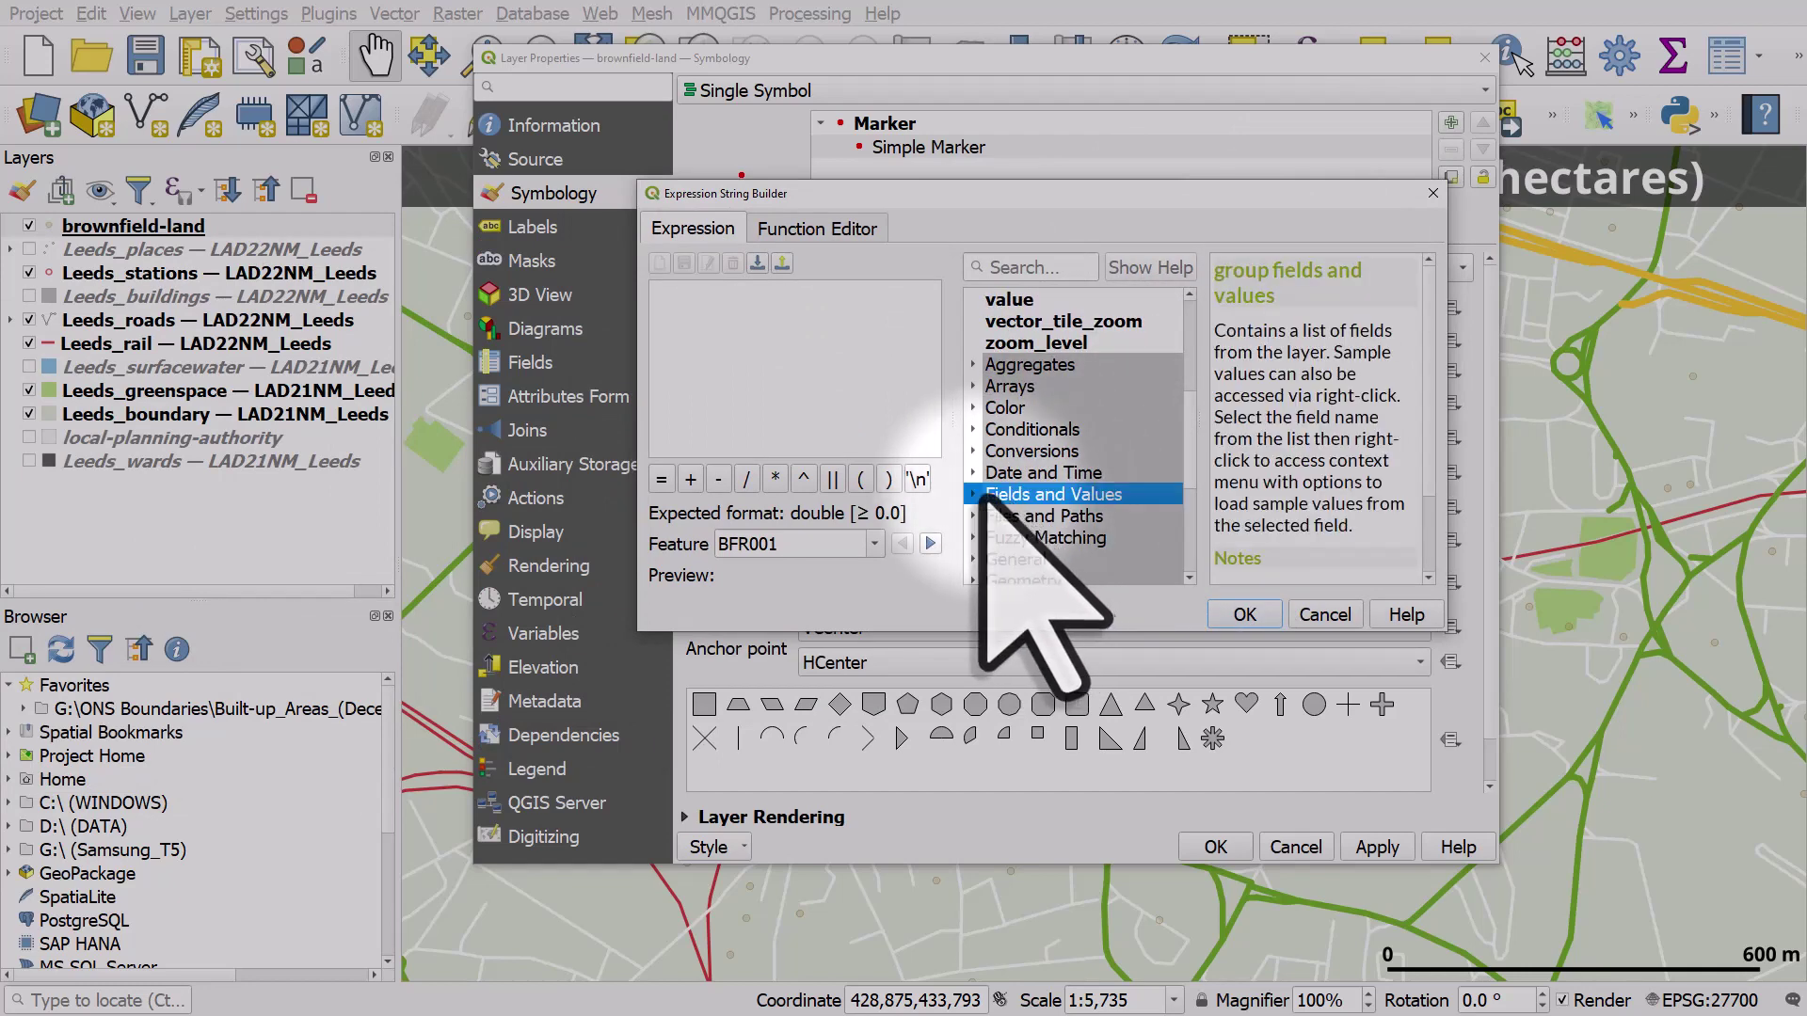
double_click(1012, 493)
scroll(1059, 447, down, 6)
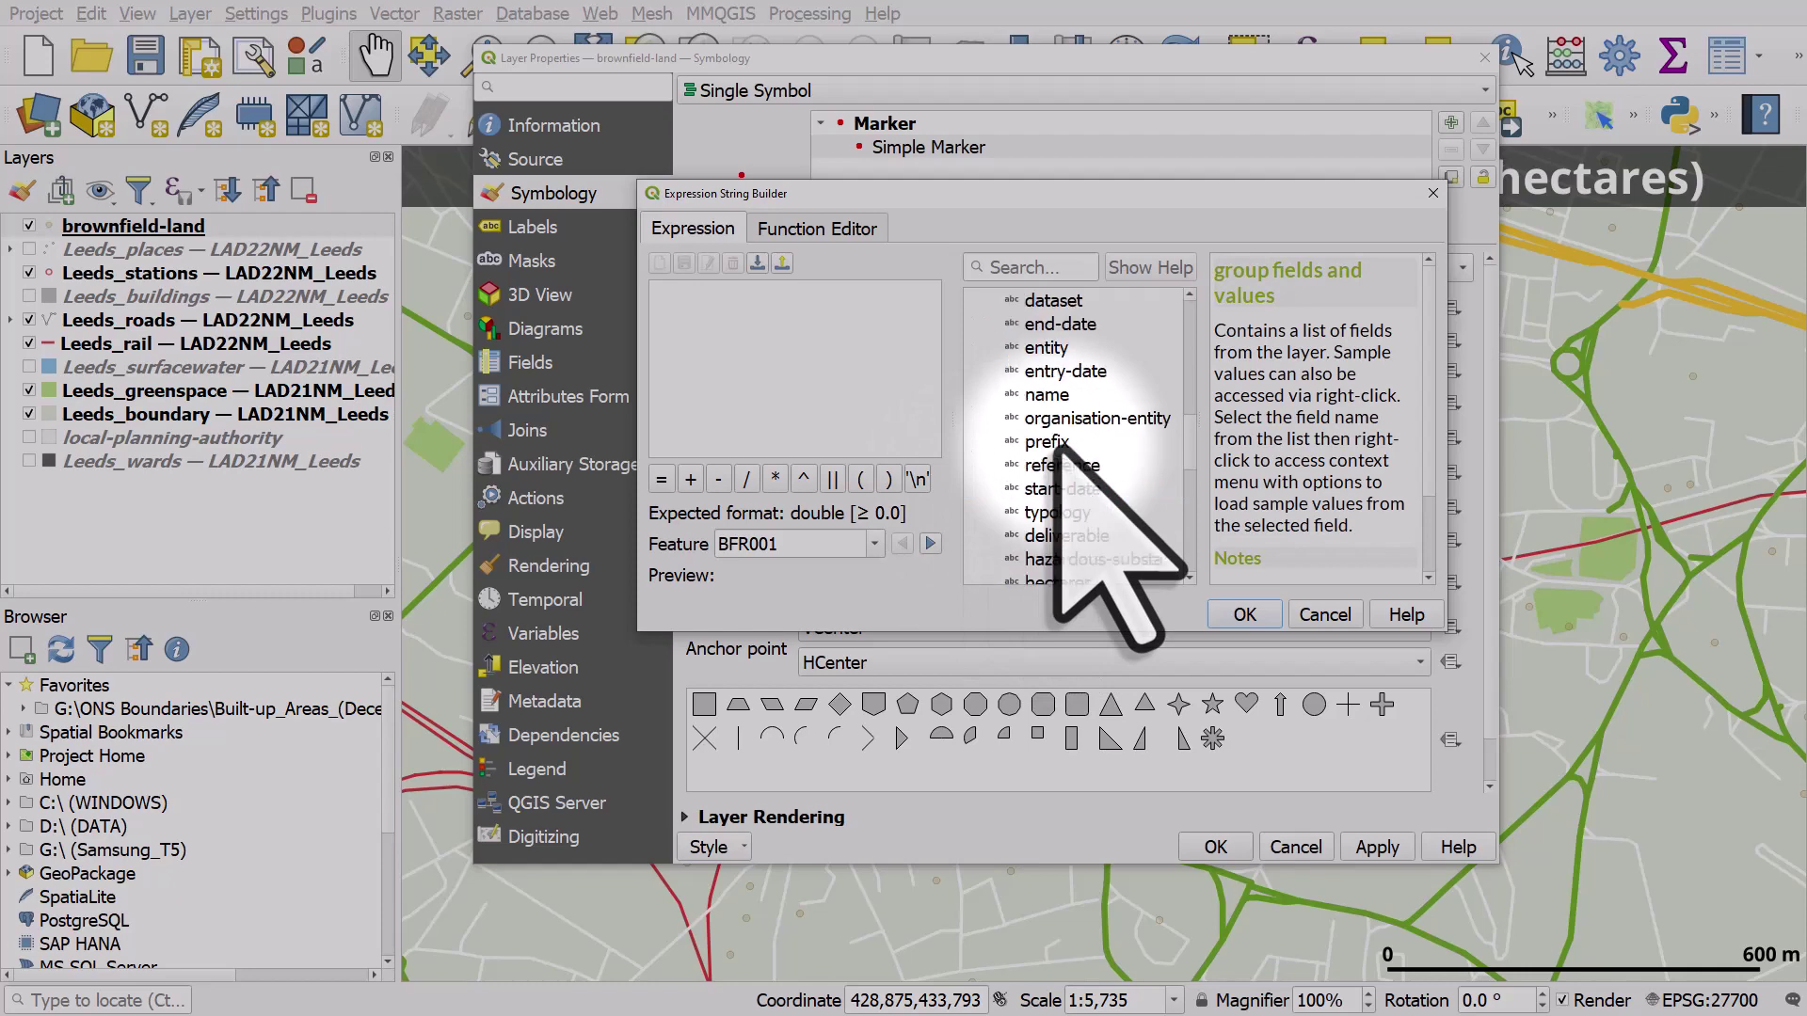
double_click(1059, 512)
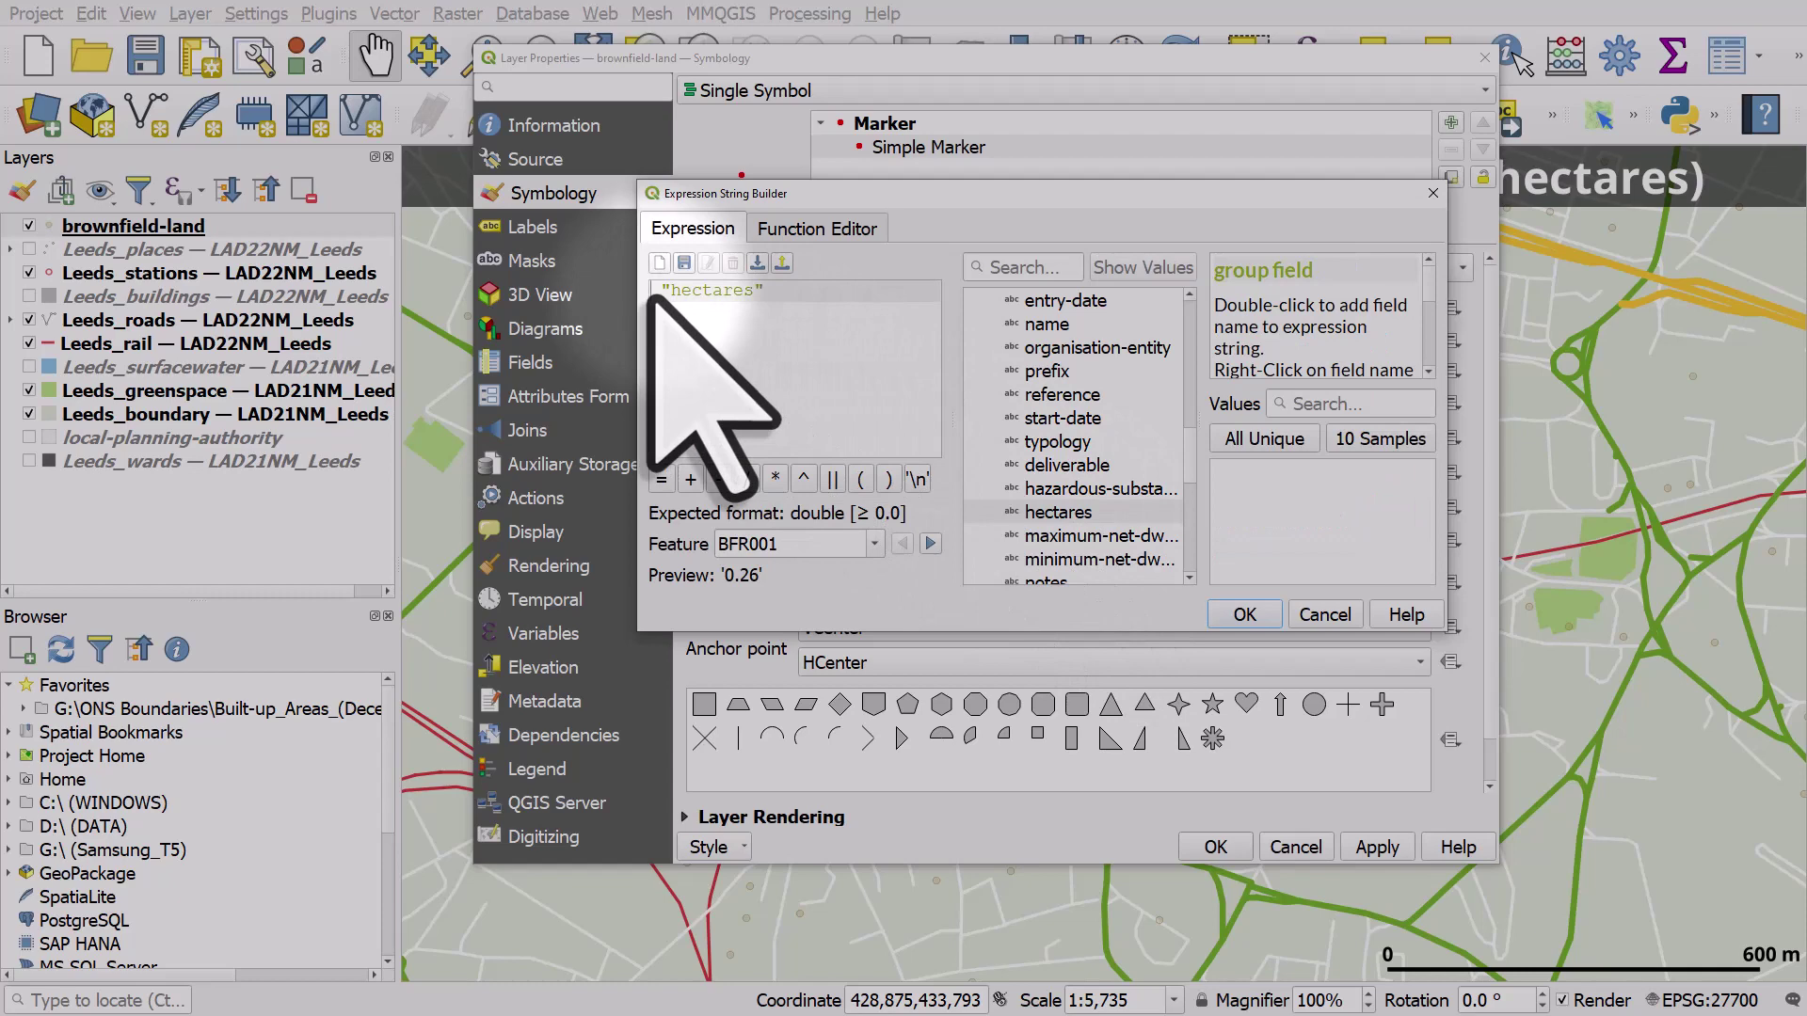
text(2 )
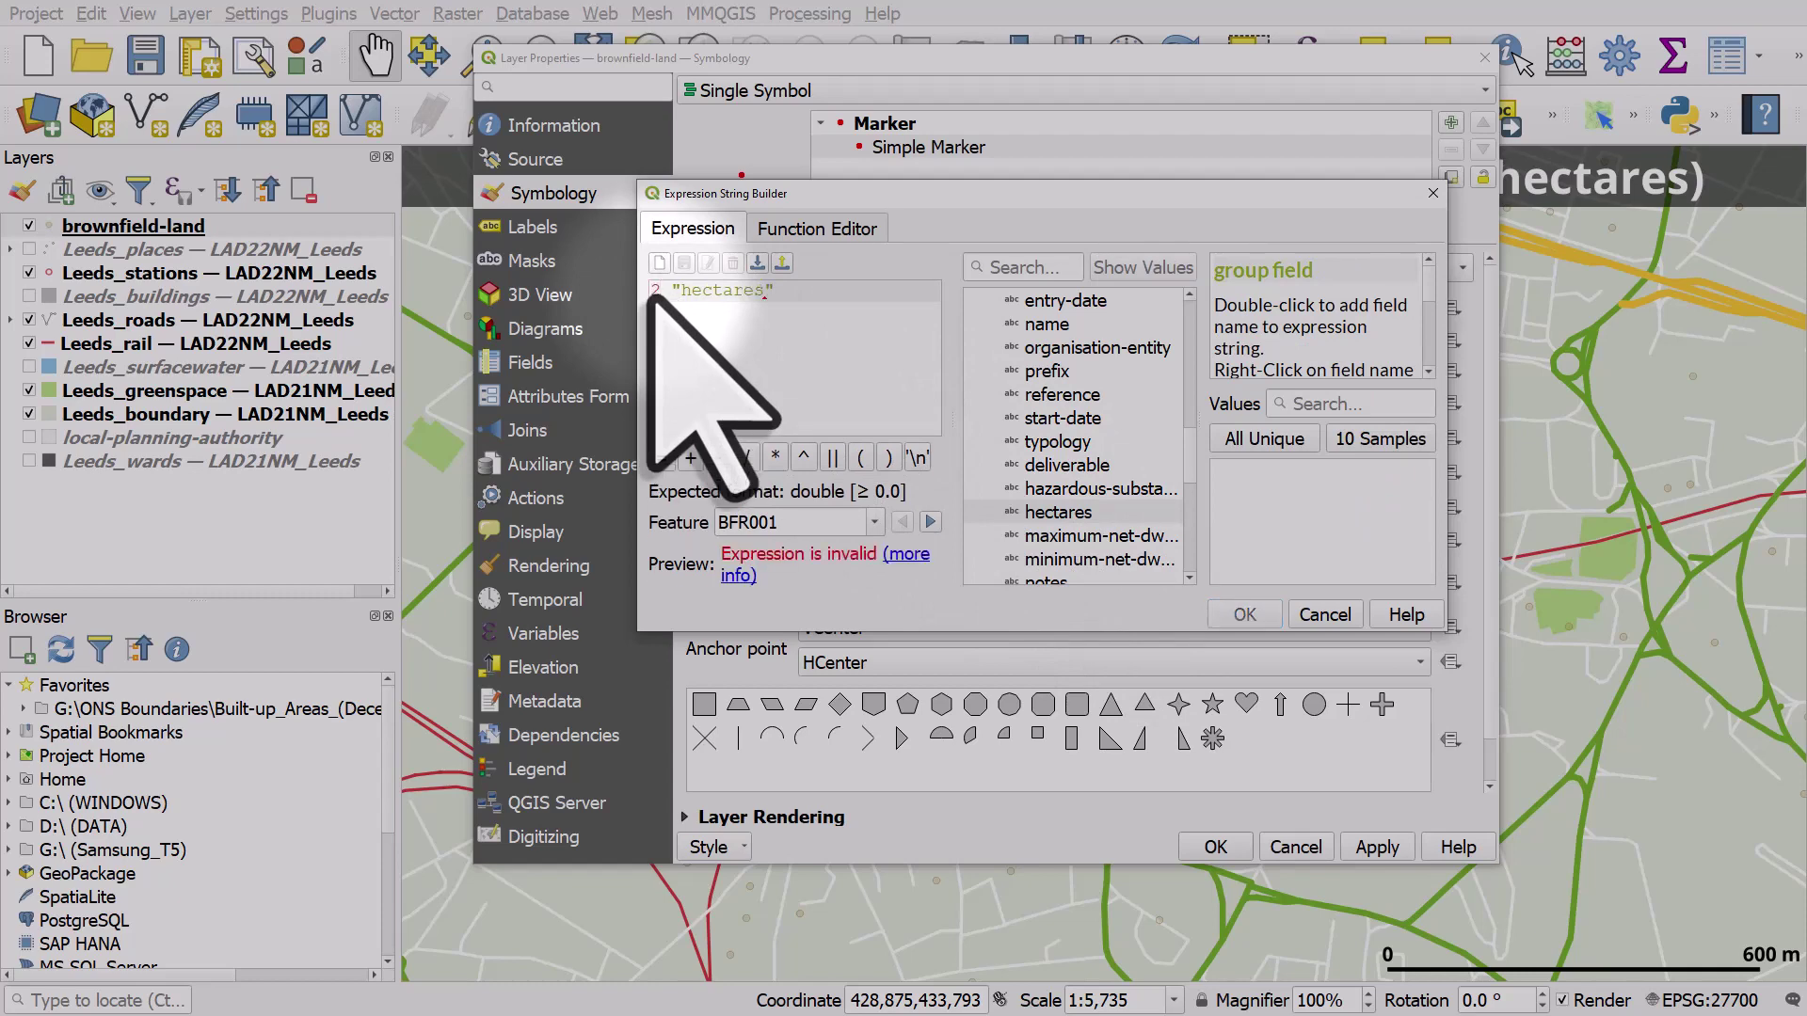
text(+)
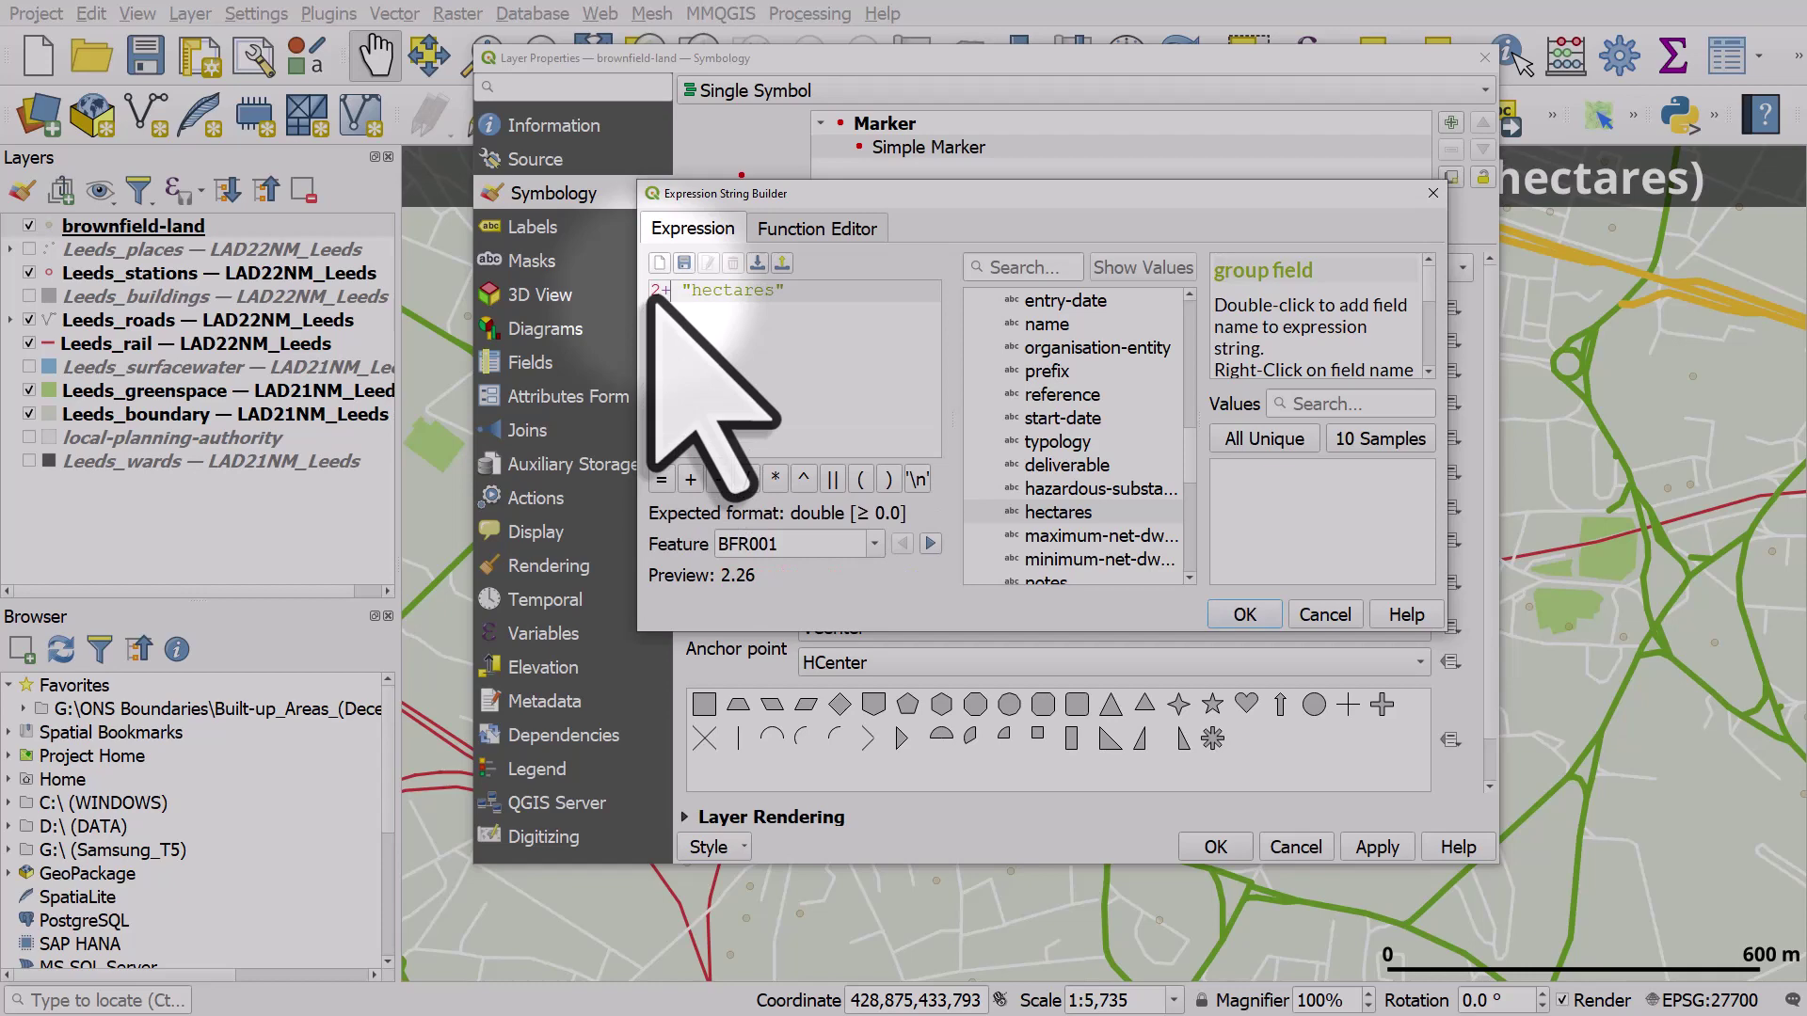
Confirm the 2 + "hectares" marker size and apply the red marker style
click(1245, 615)
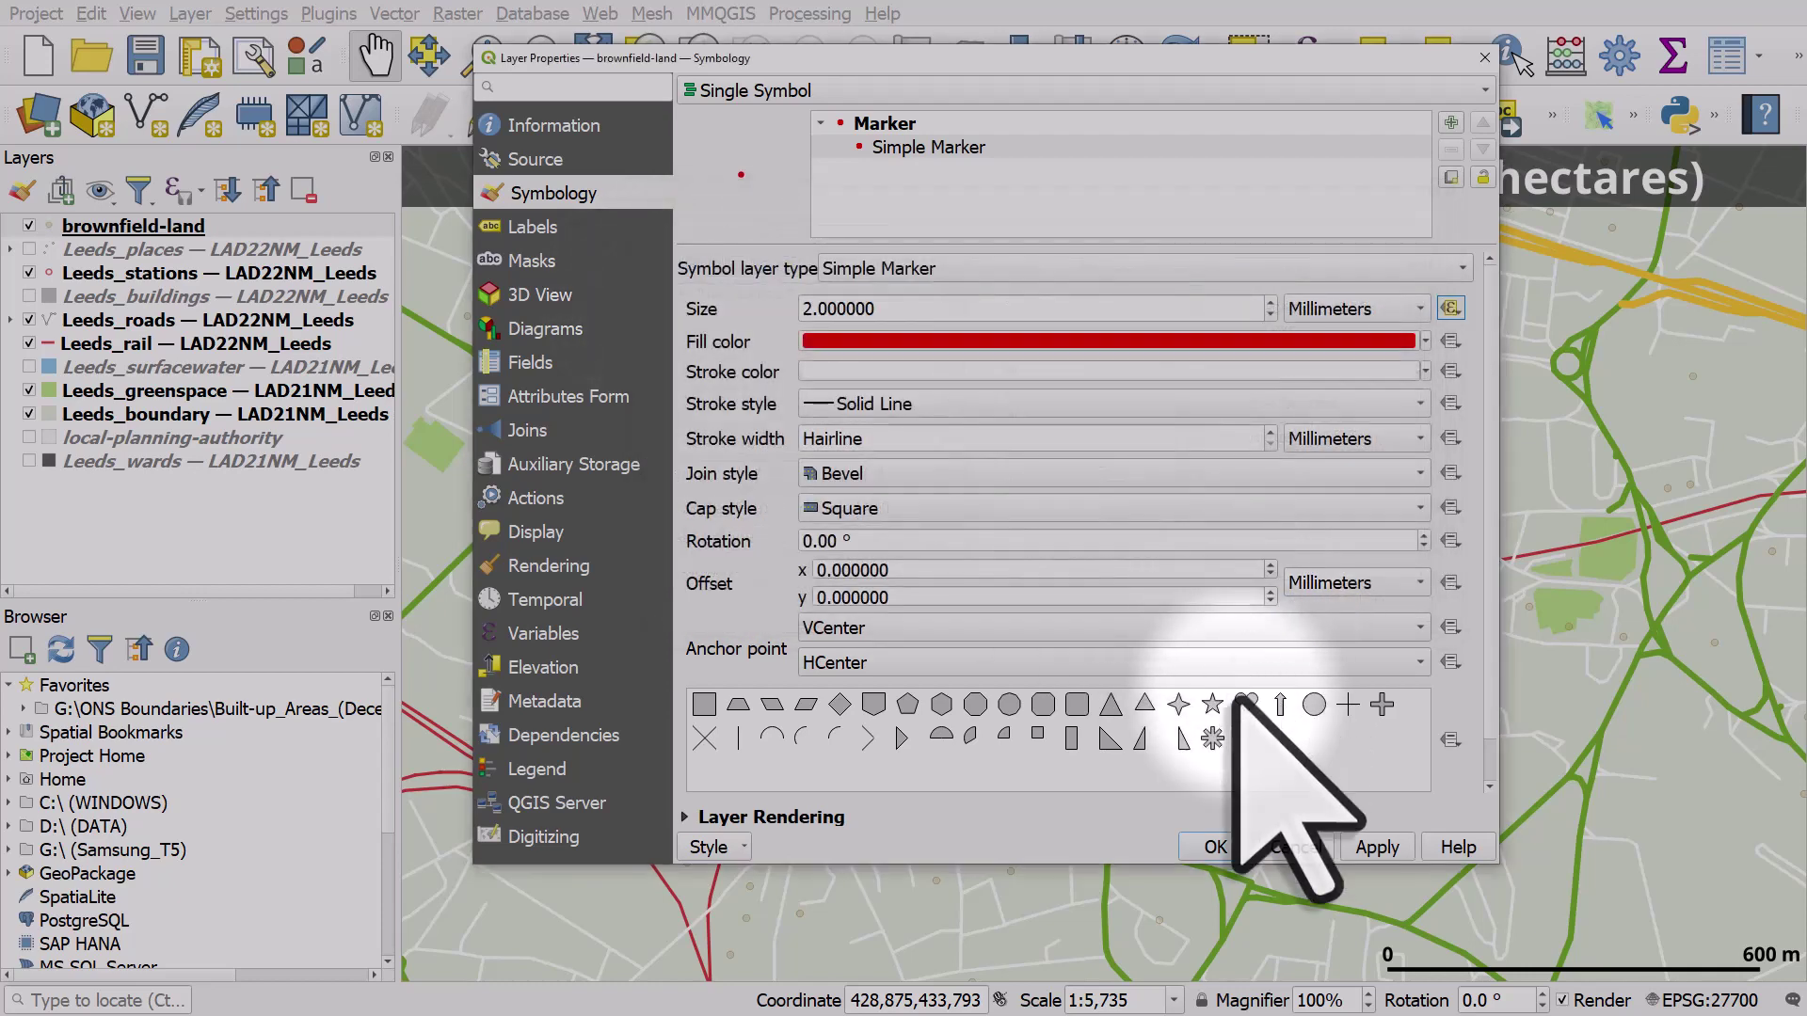
click(1214, 847)
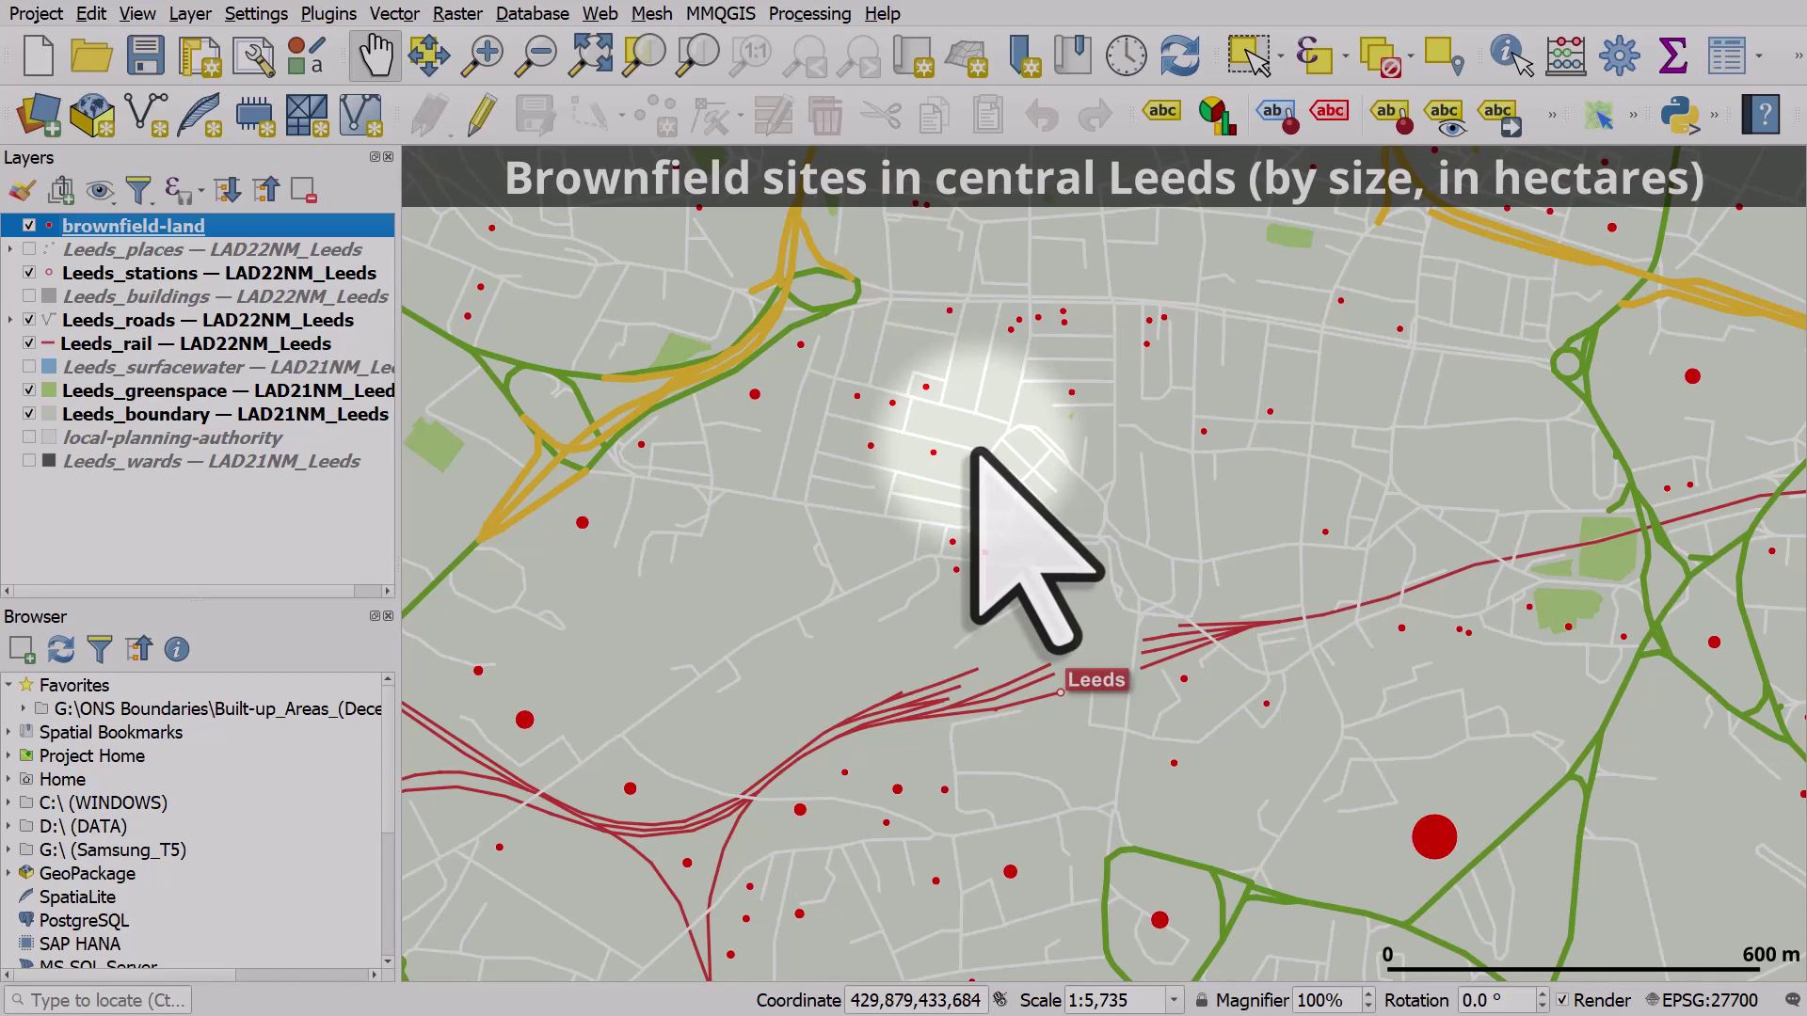
click(1722, 58)
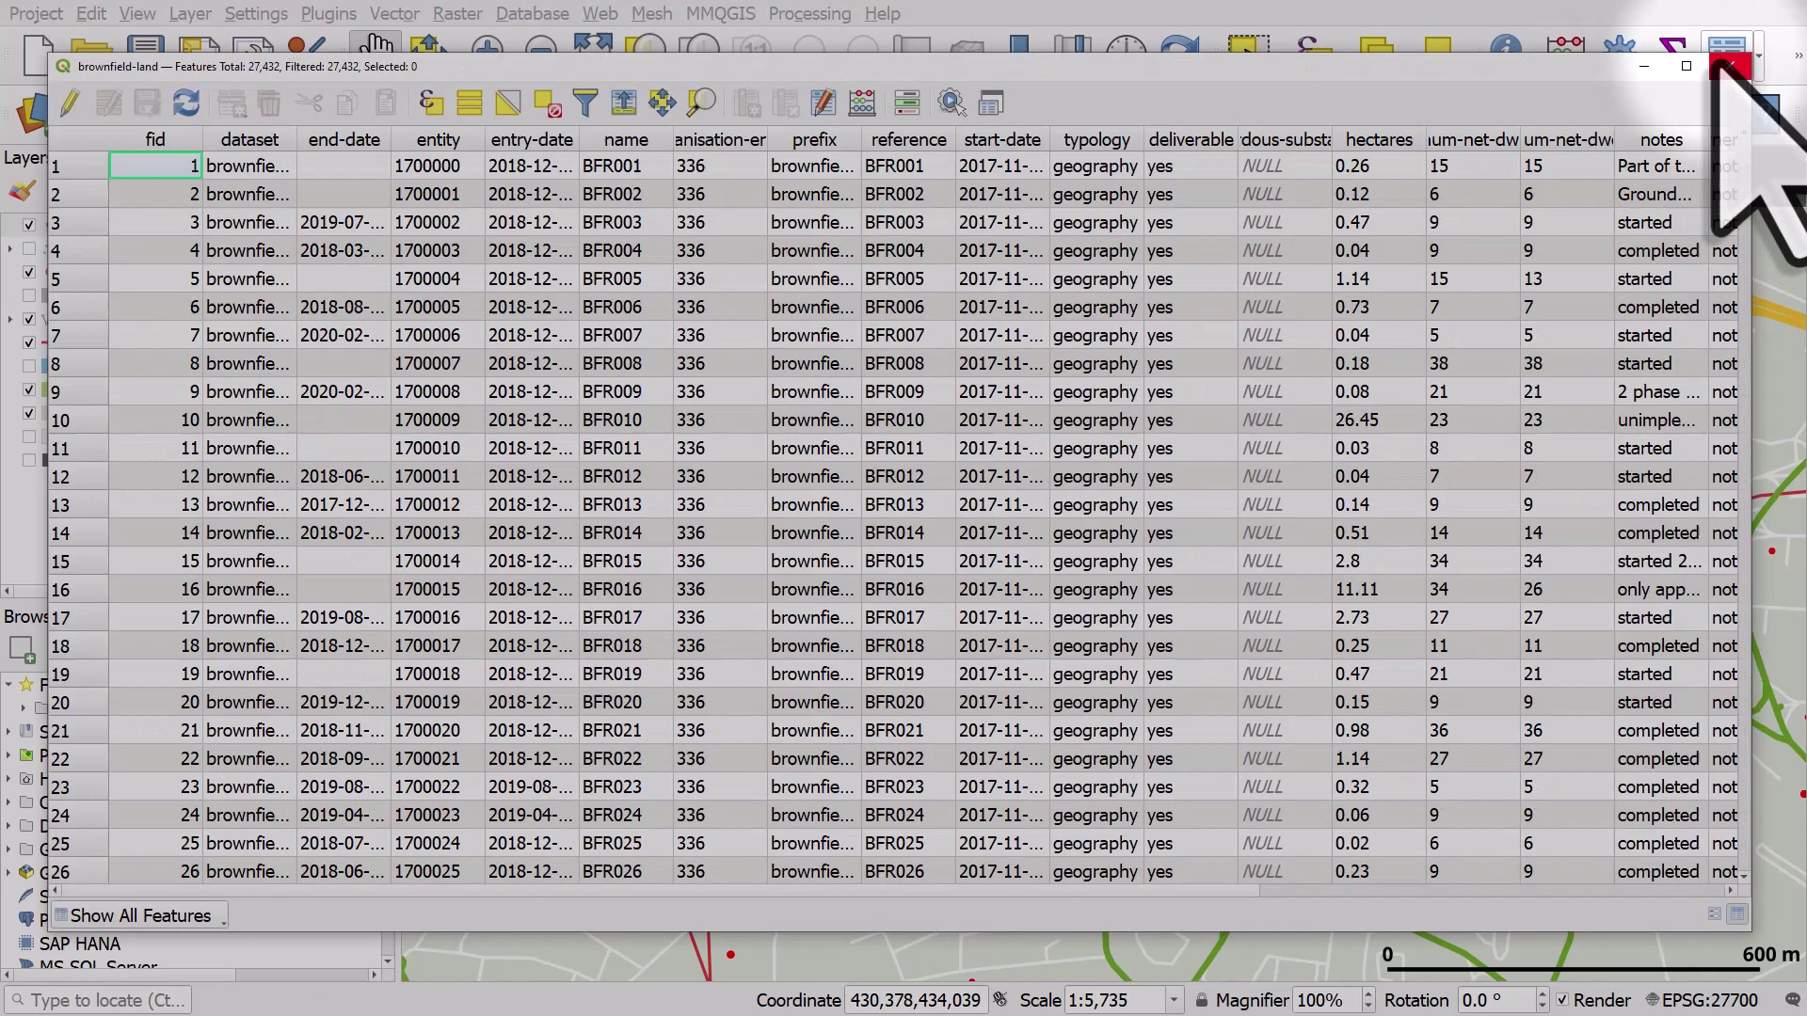
click(1380, 142)
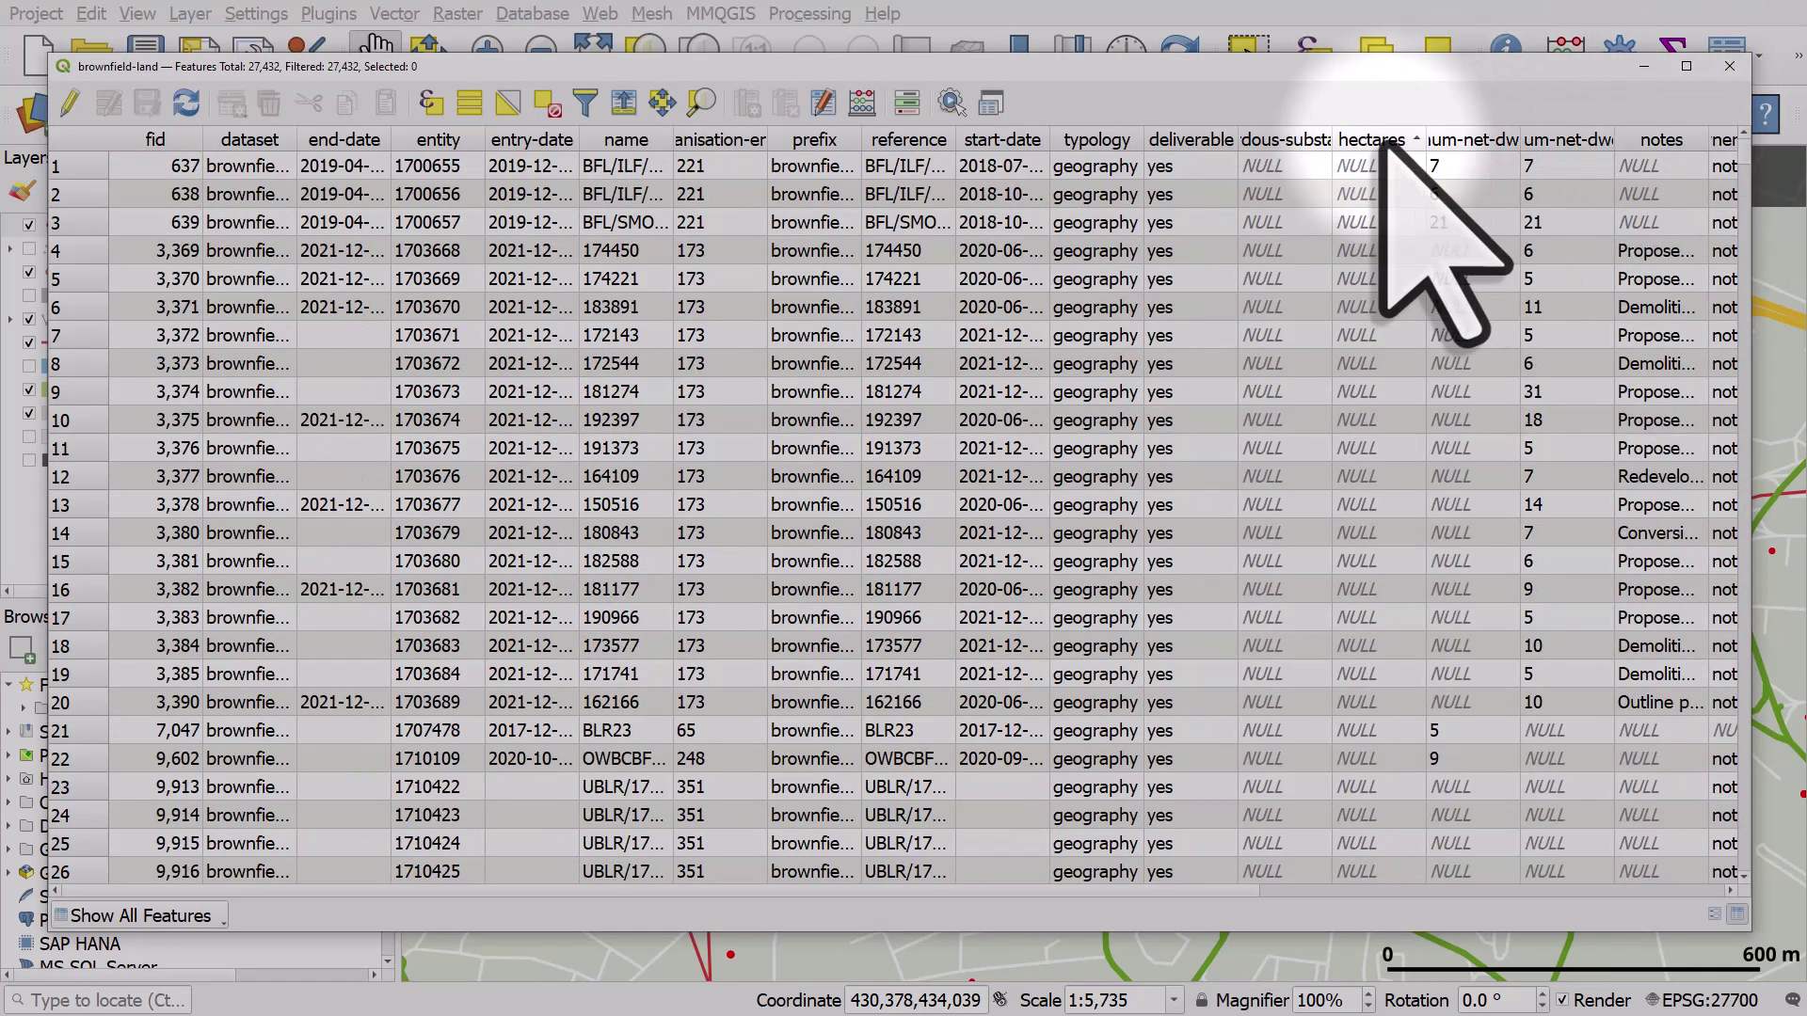
click(1381, 141)
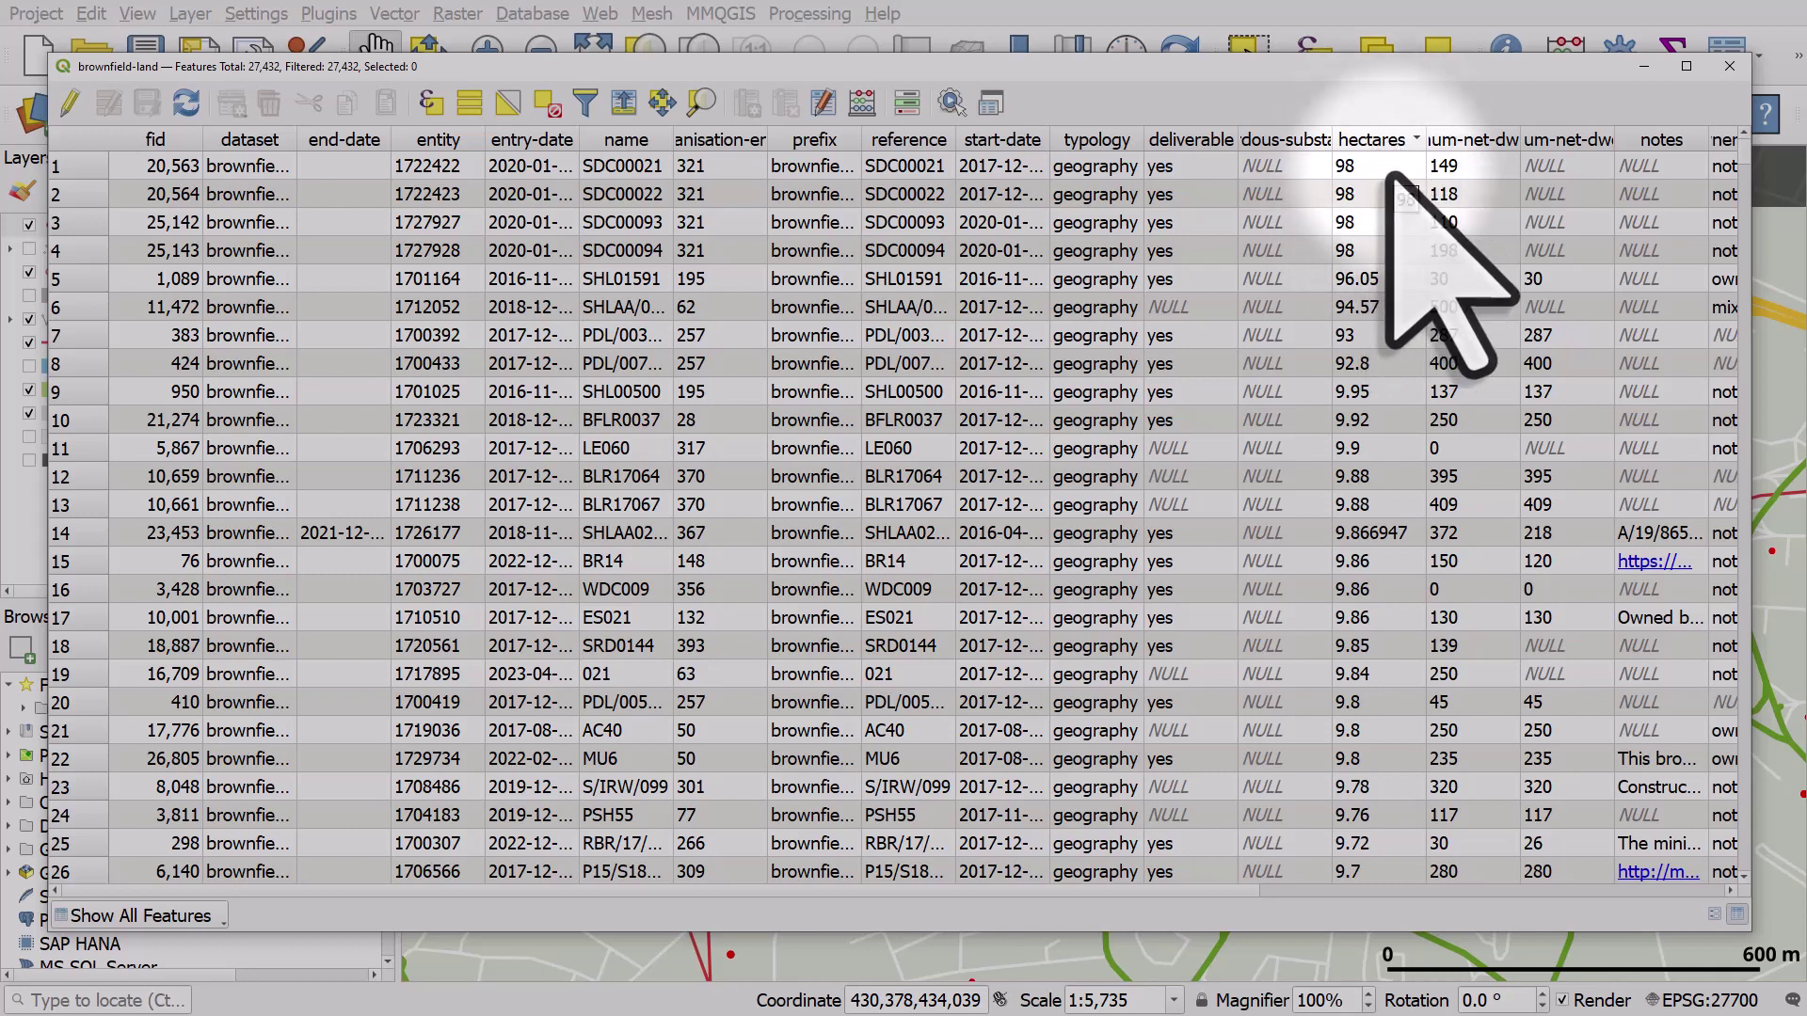
Turn on single labels for brownfield-land using the hectares field and apply them
click(1730, 66)
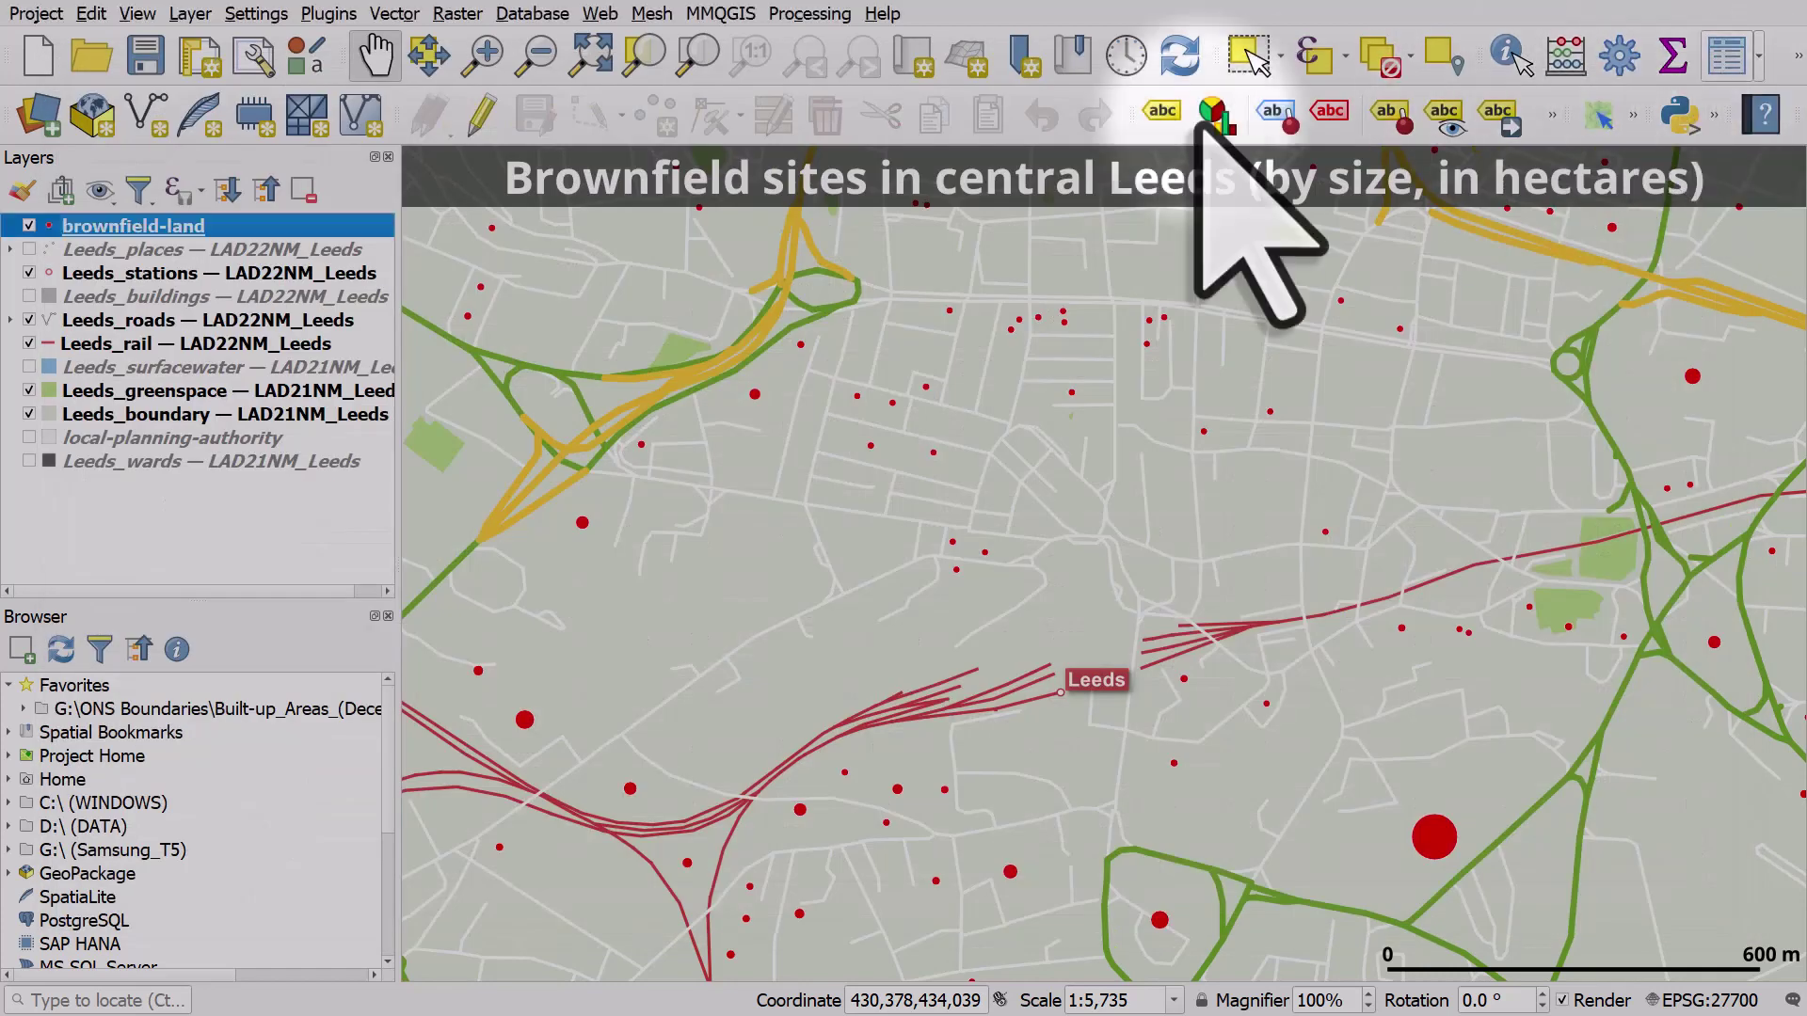
double_click(162, 231)
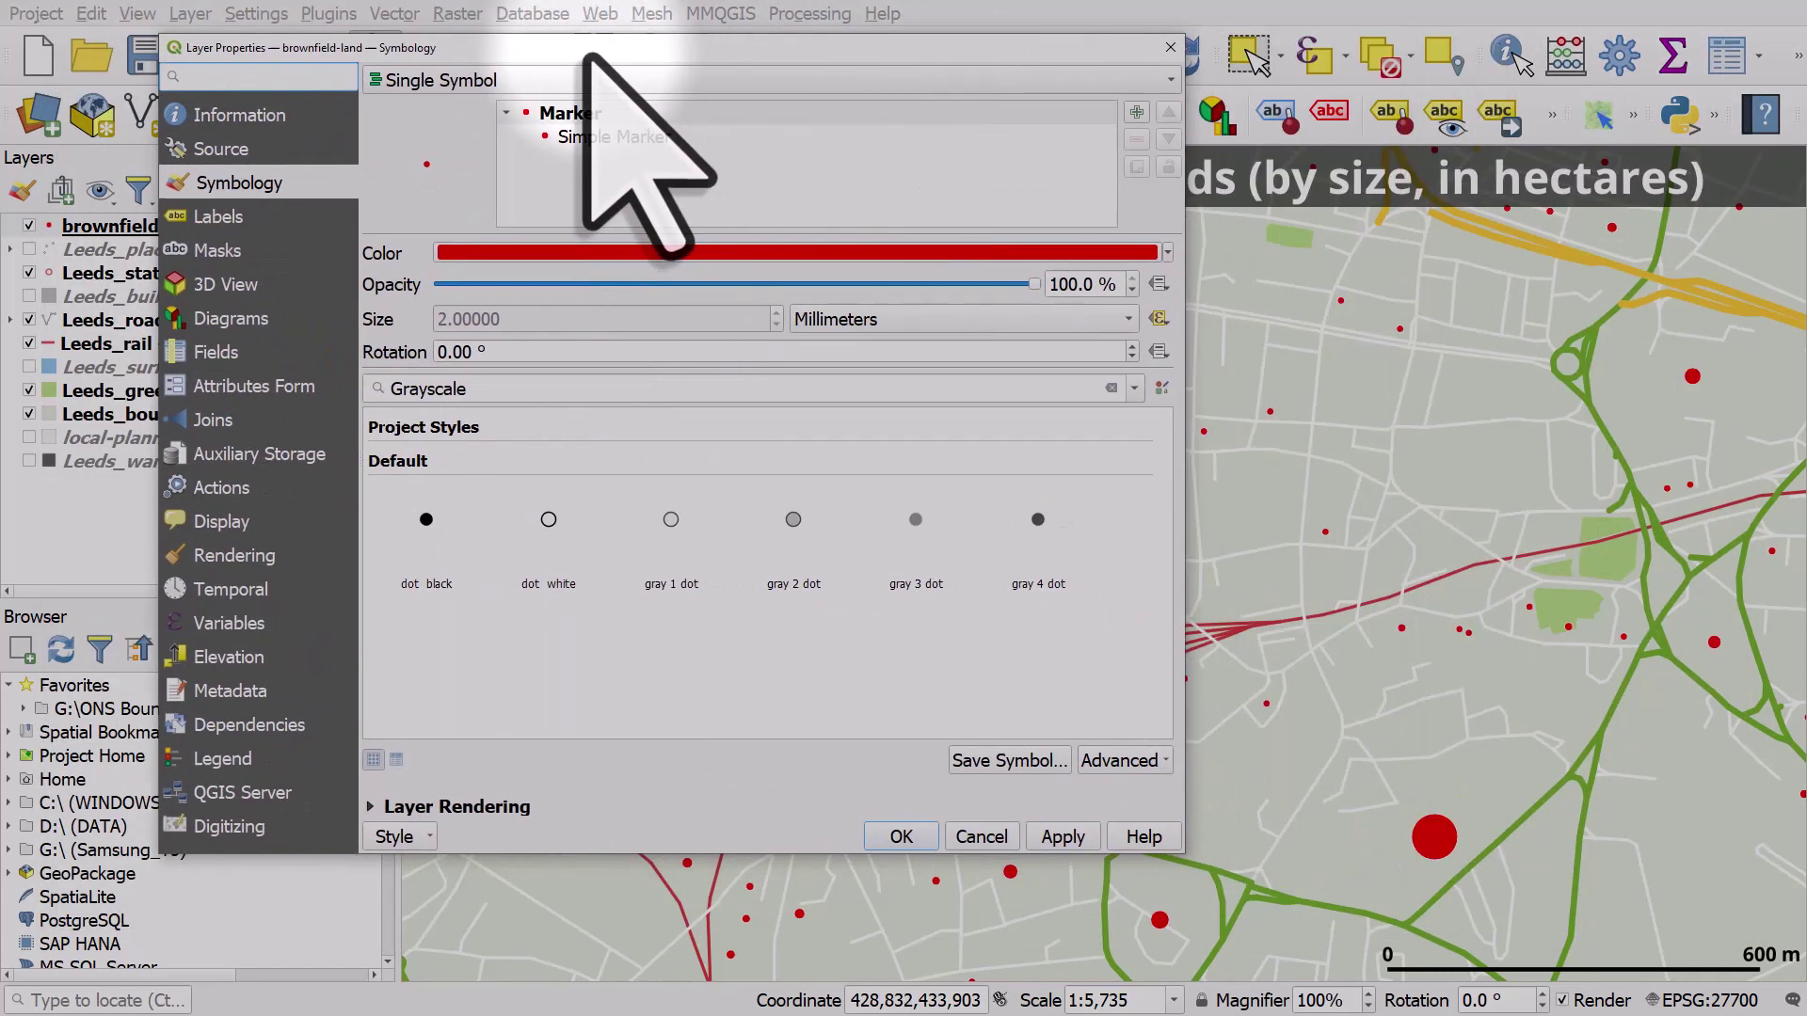
drag(588, 56, 454, 34)
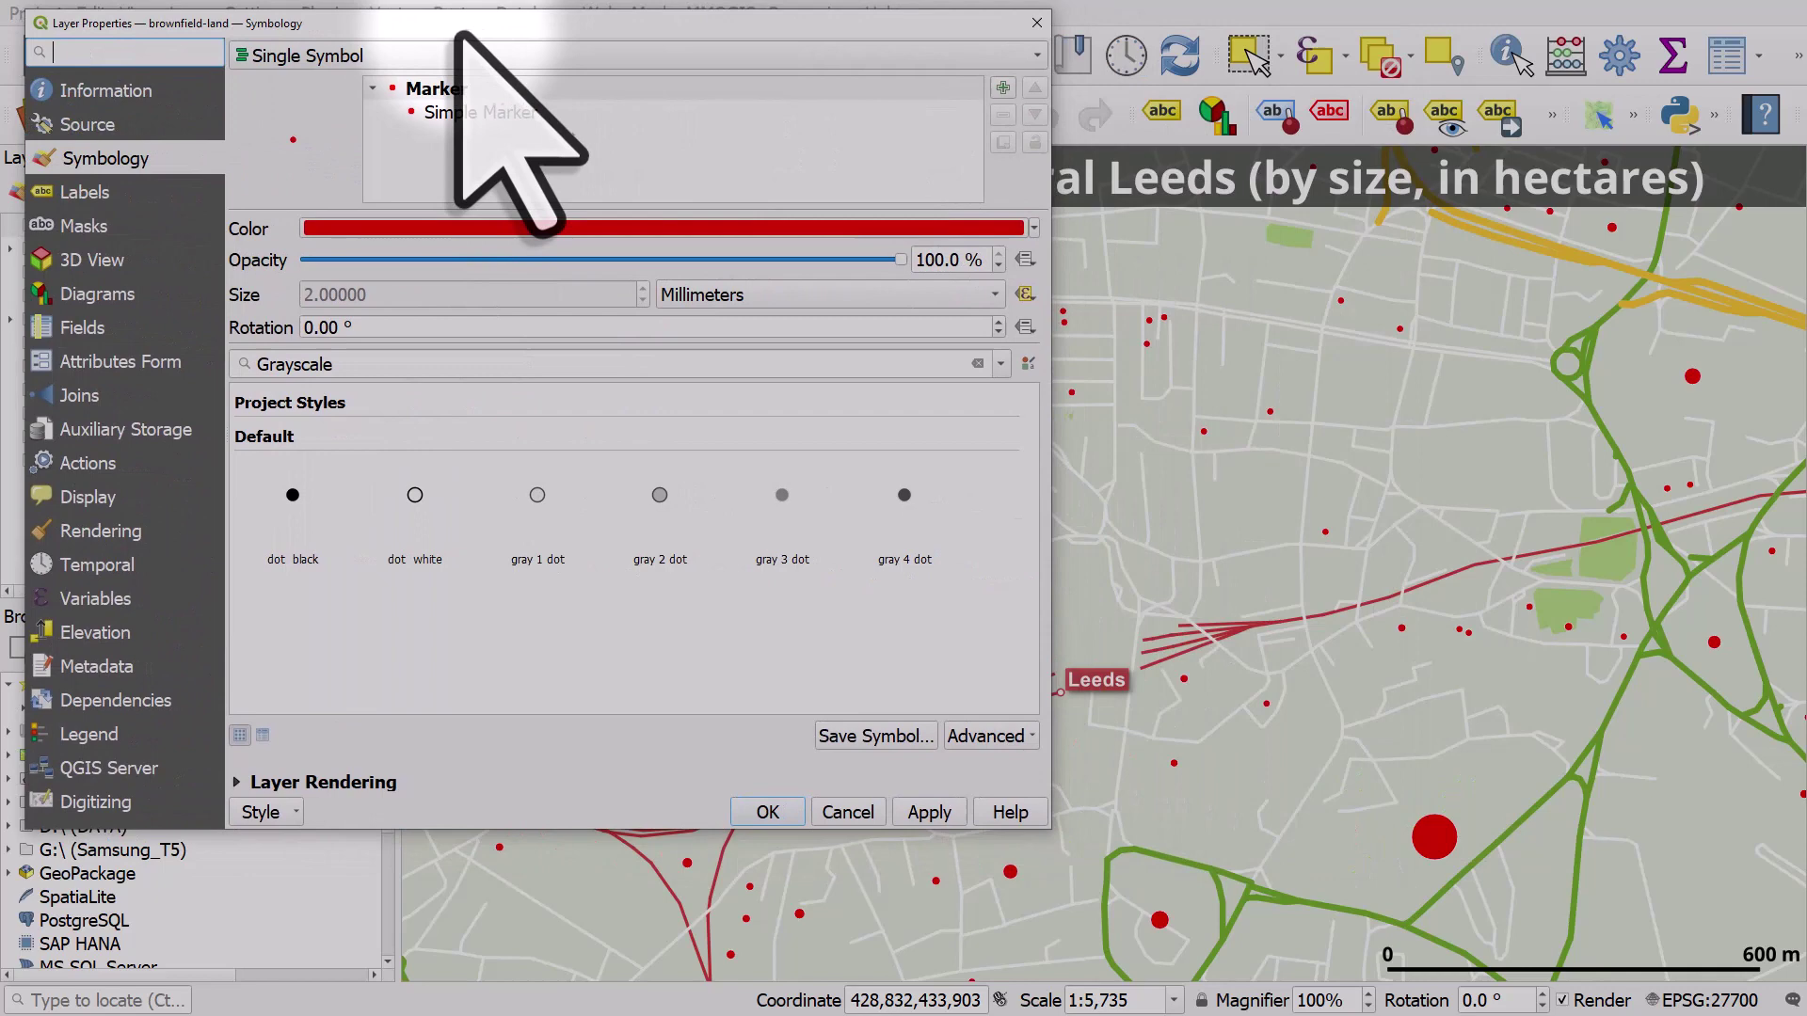
click(94, 192)
click(303, 62)
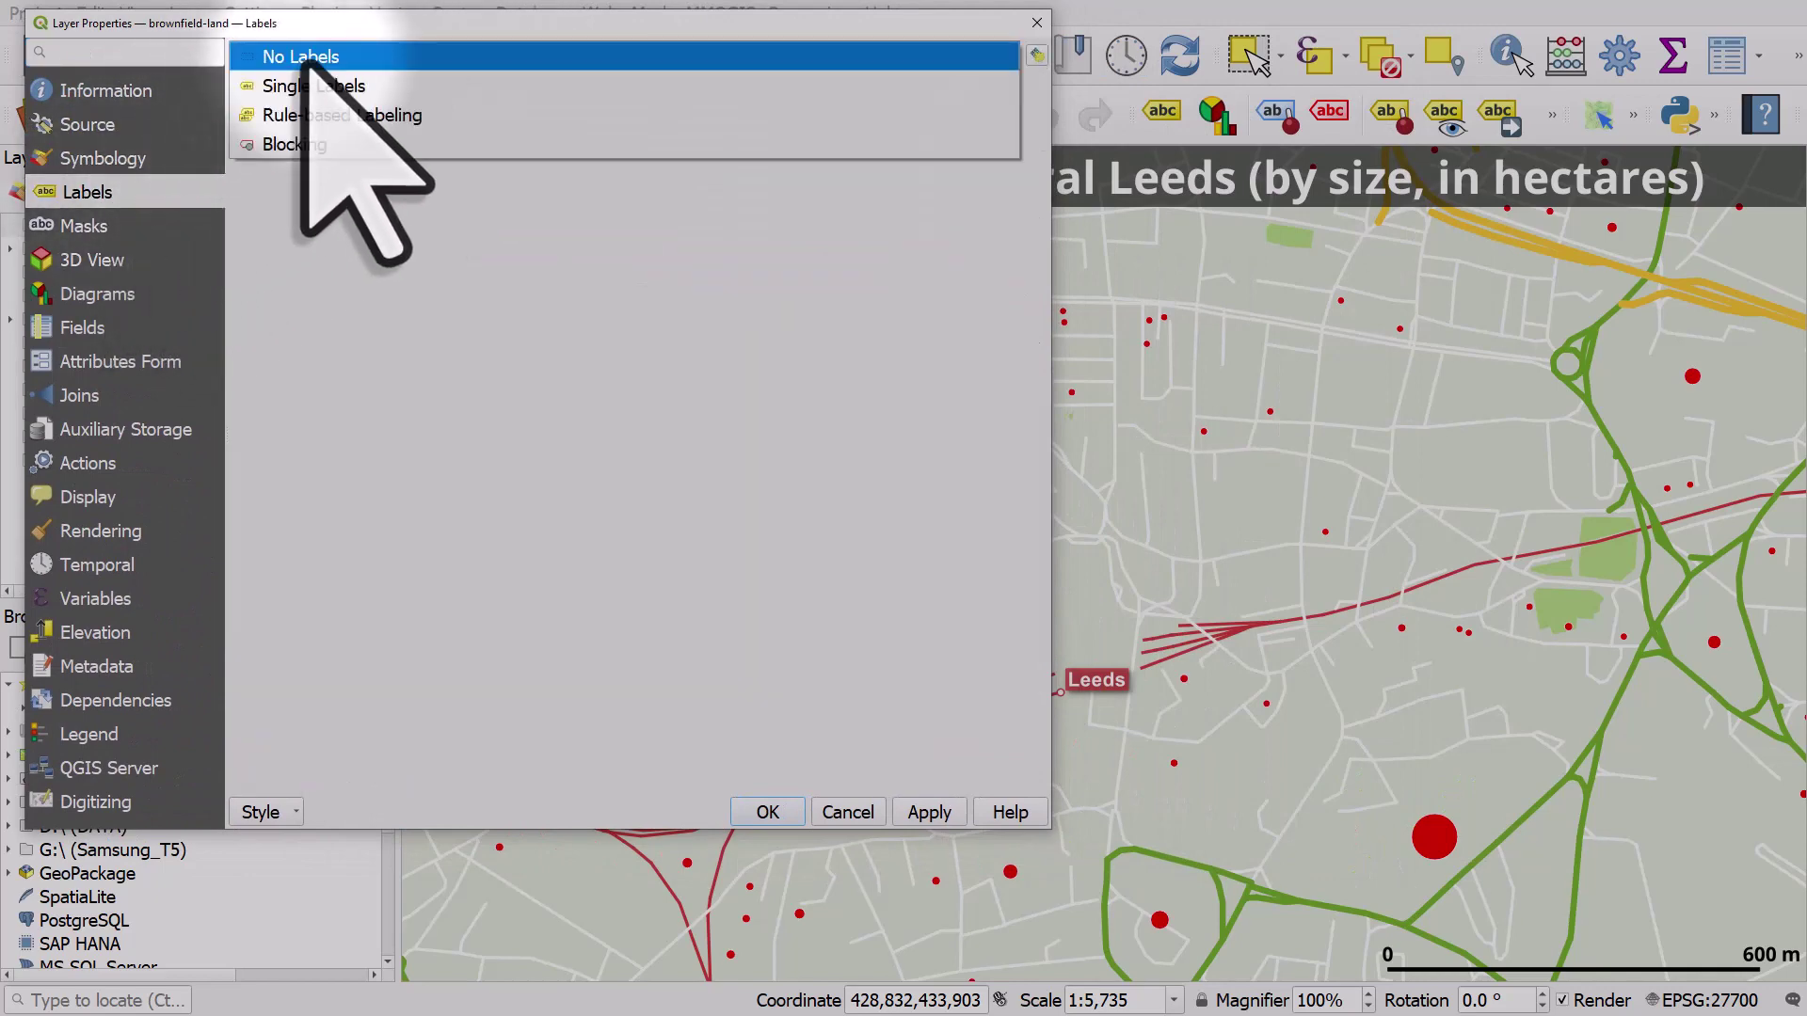
click(334, 83)
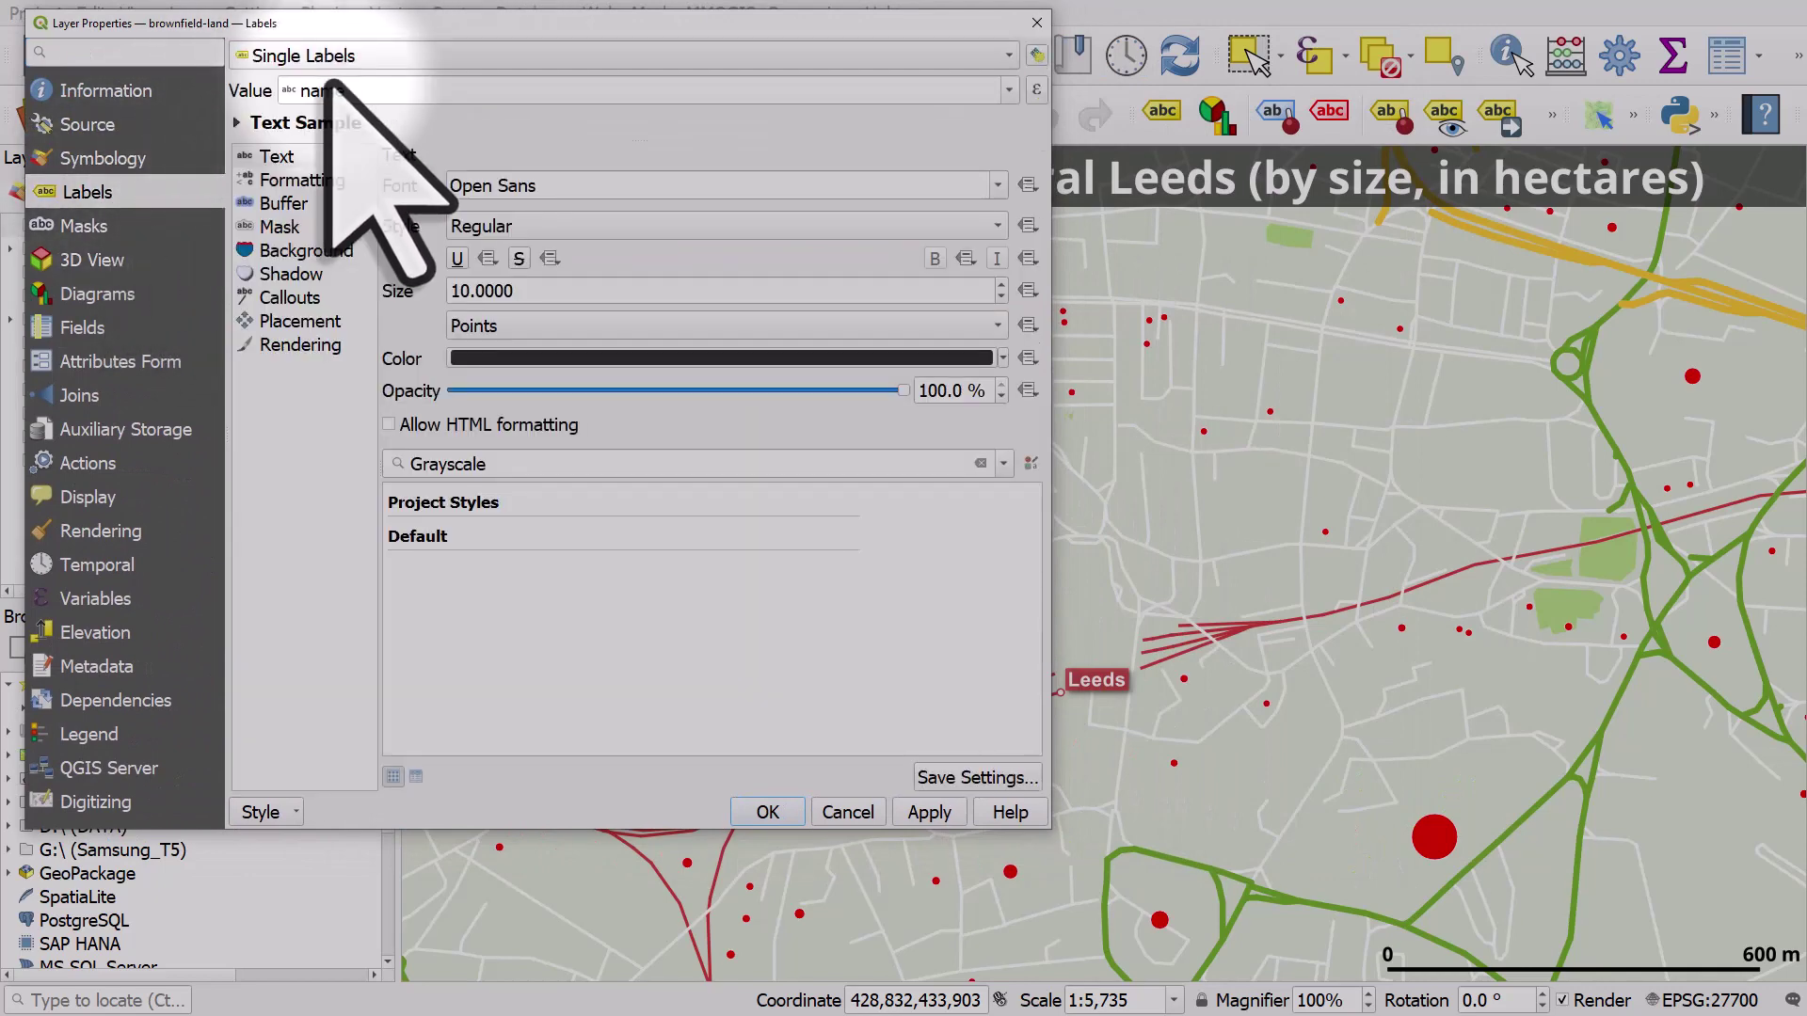
click(1009, 90)
scroll(381, 283, down, 3)
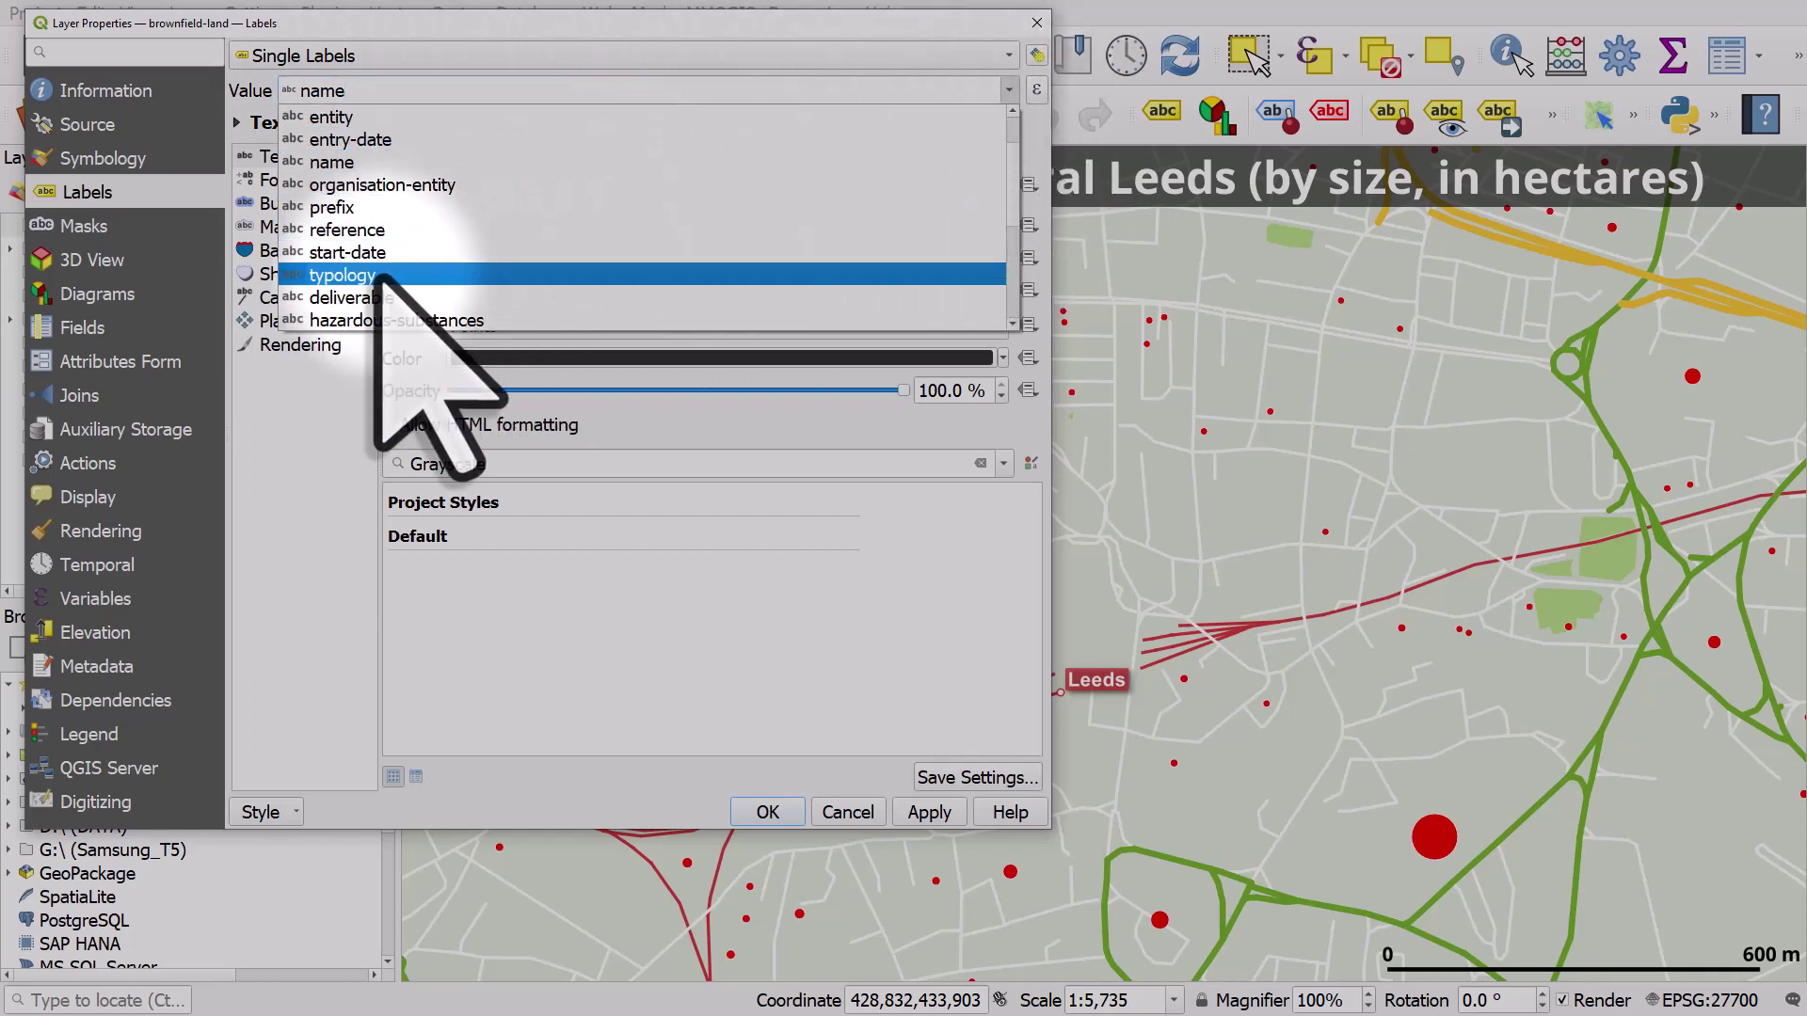
click(376, 207)
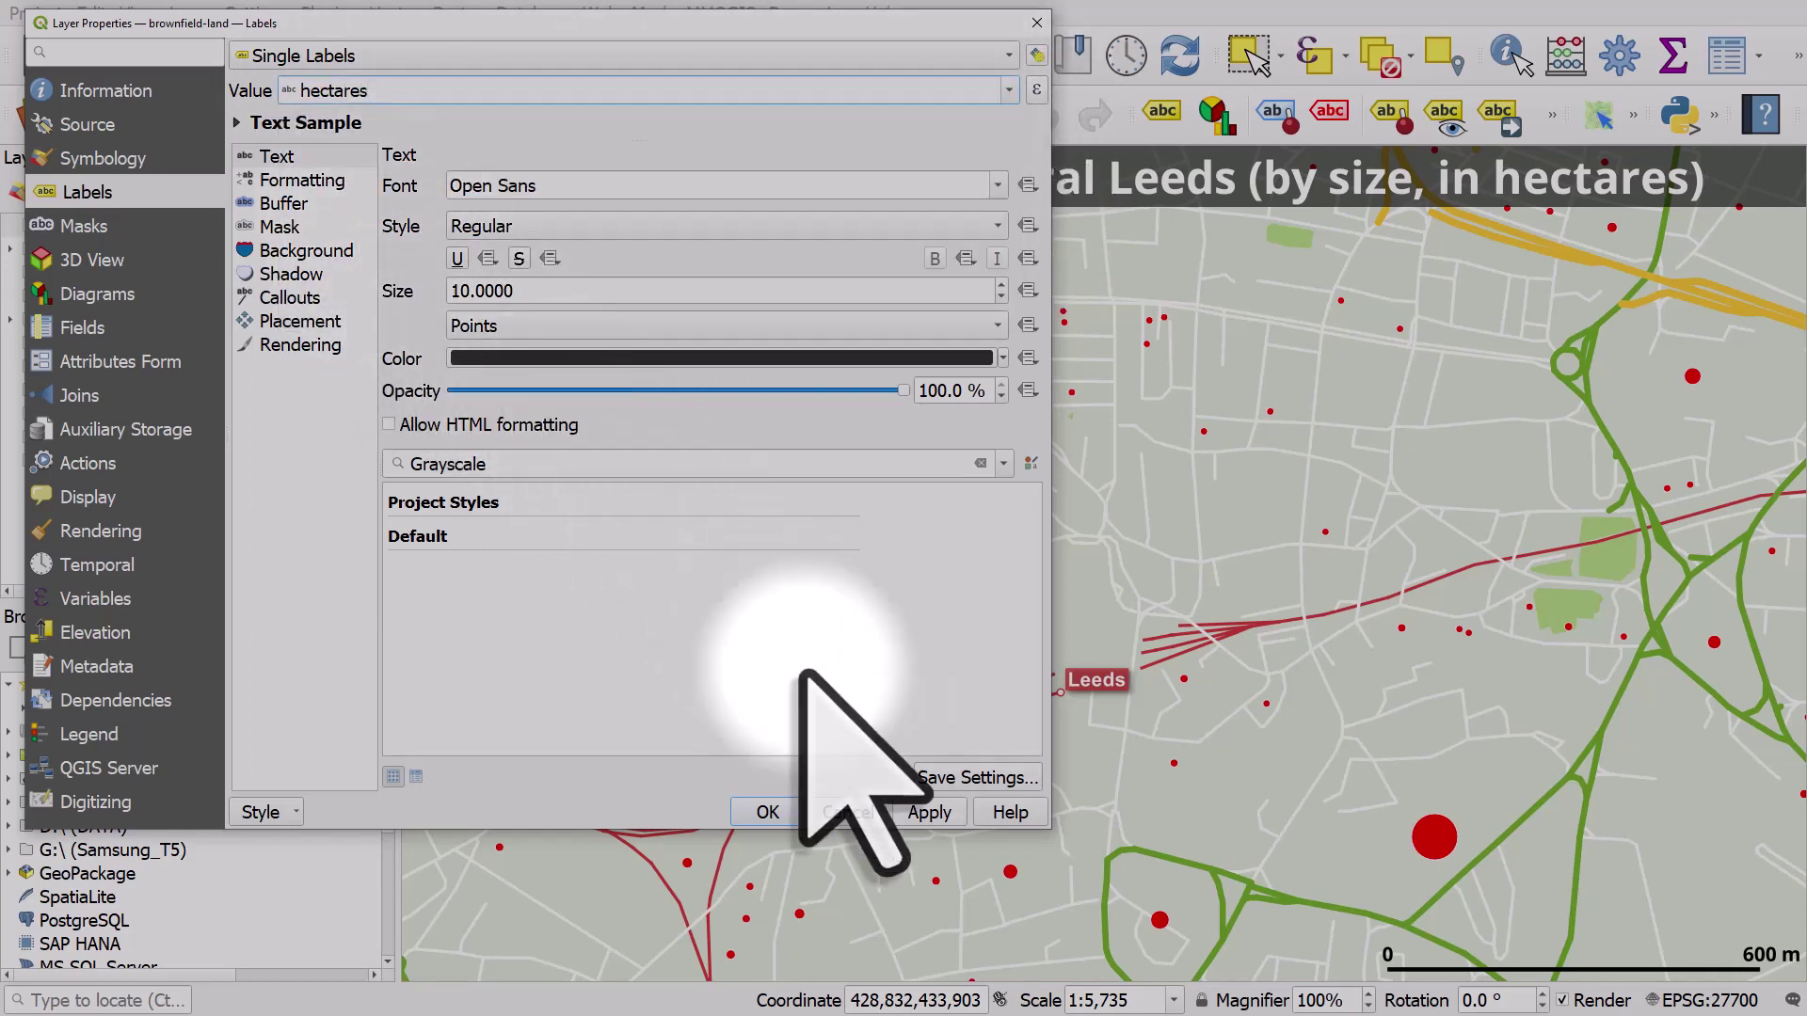
click(930, 812)
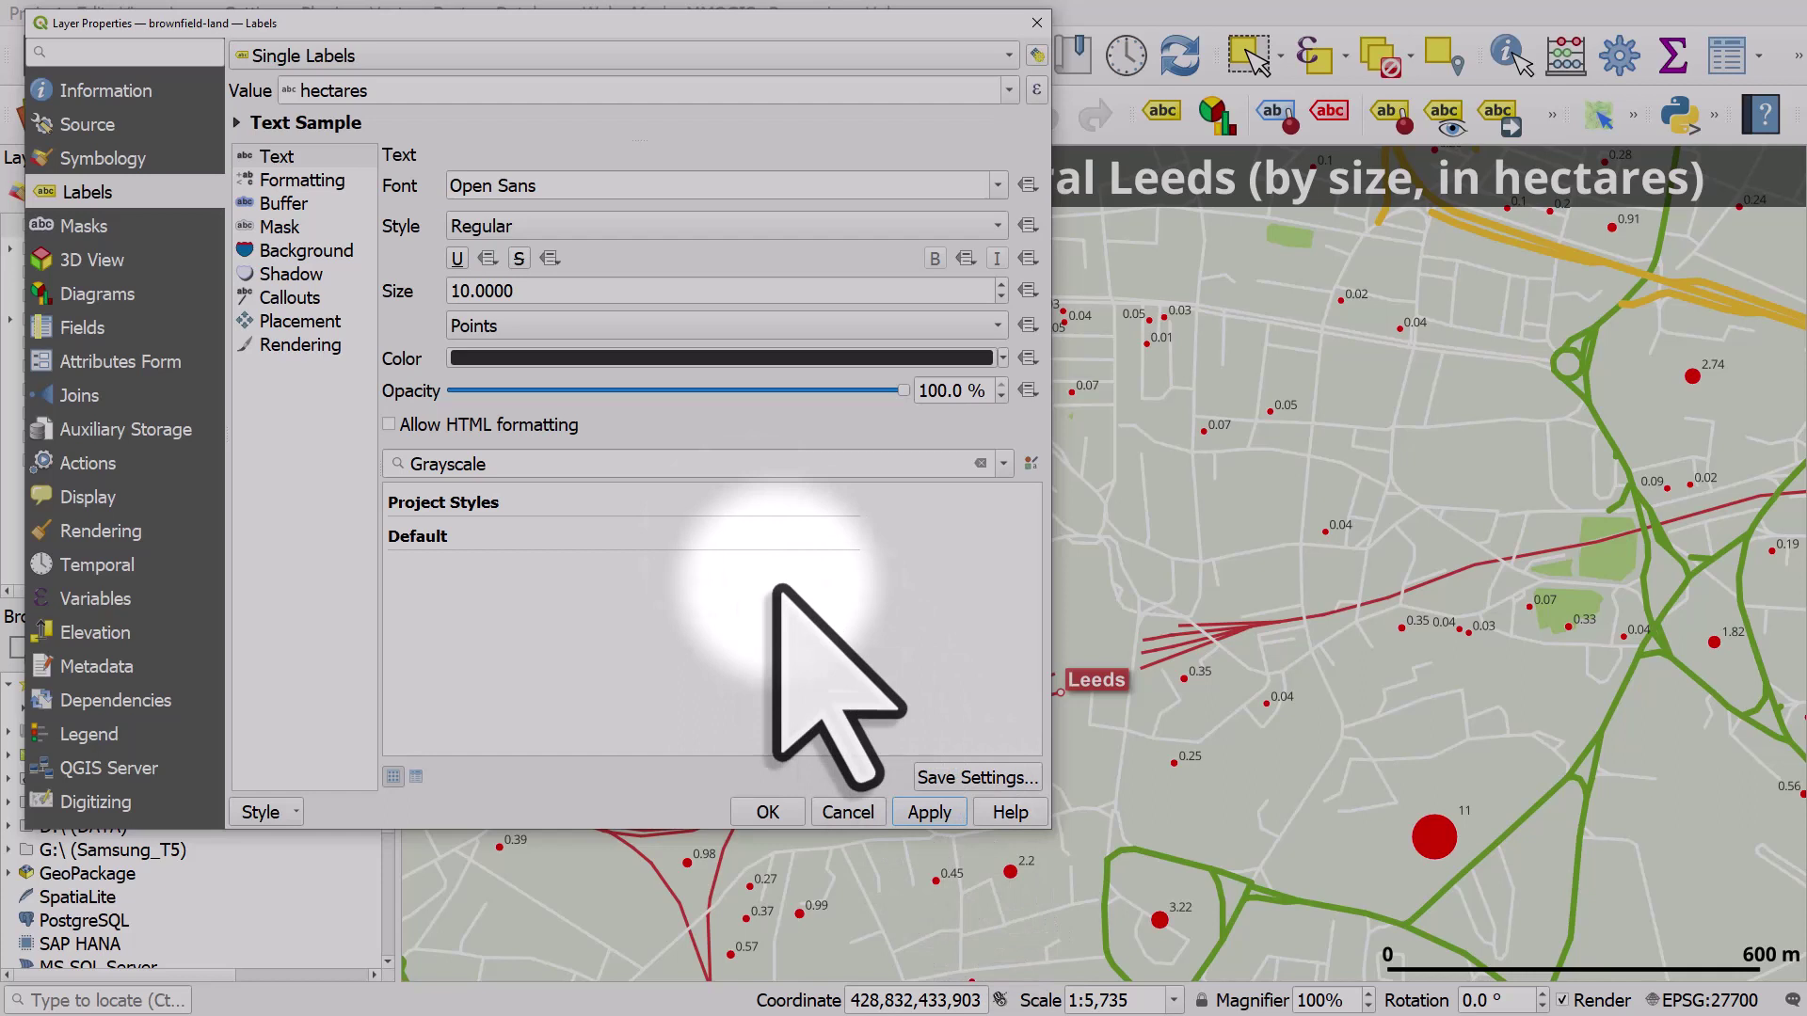
Set the hectares label font style to Bold and apply it
click(527, 230)
click(520, 256)
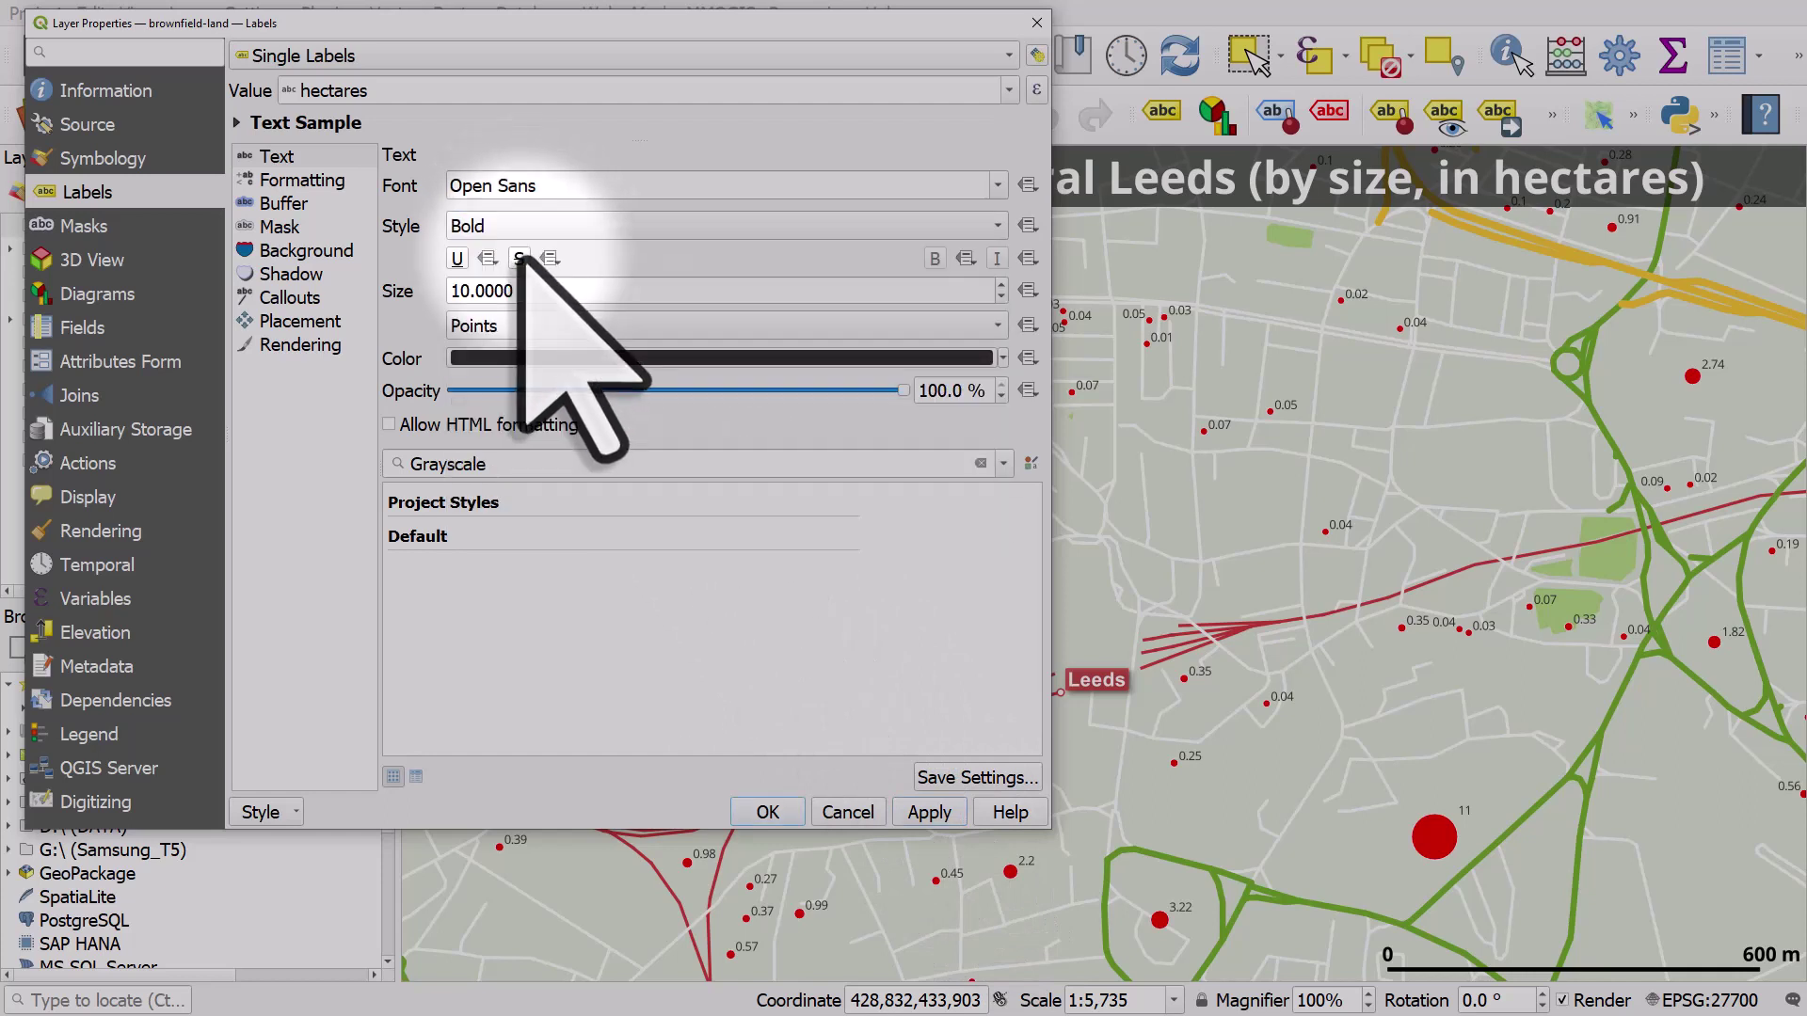
click(930, 812)
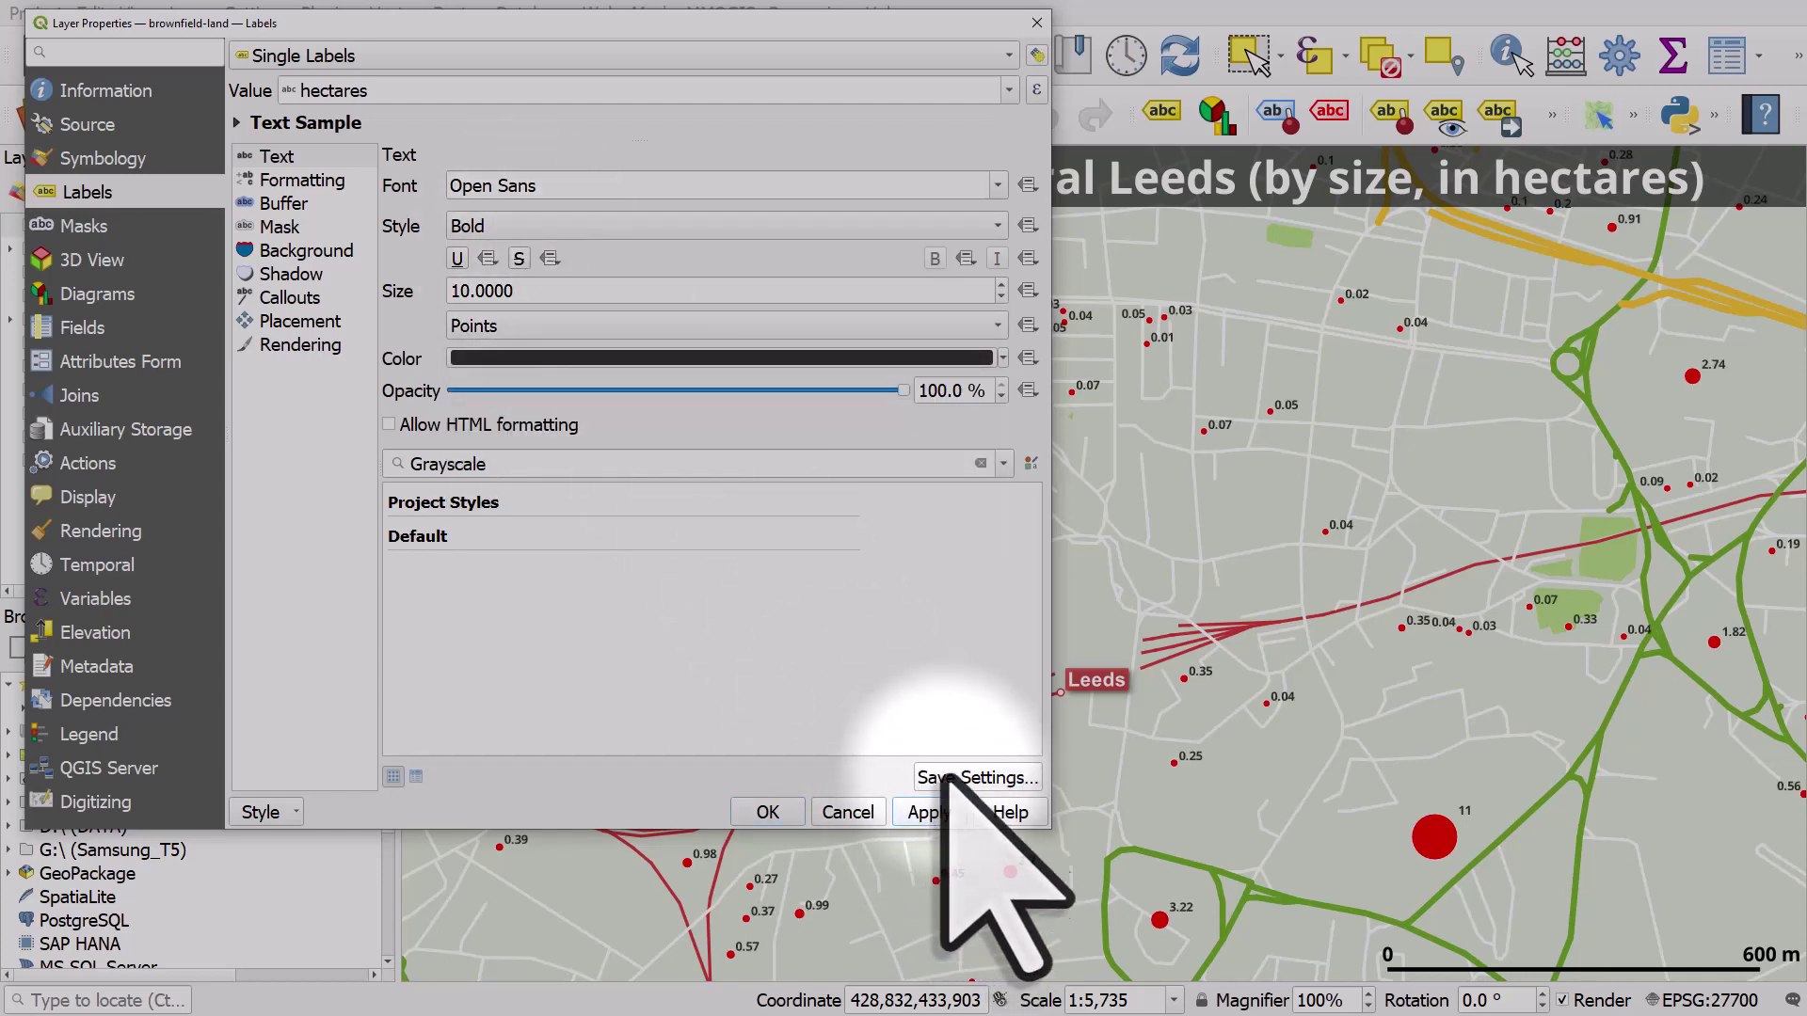
click(1027, 291)
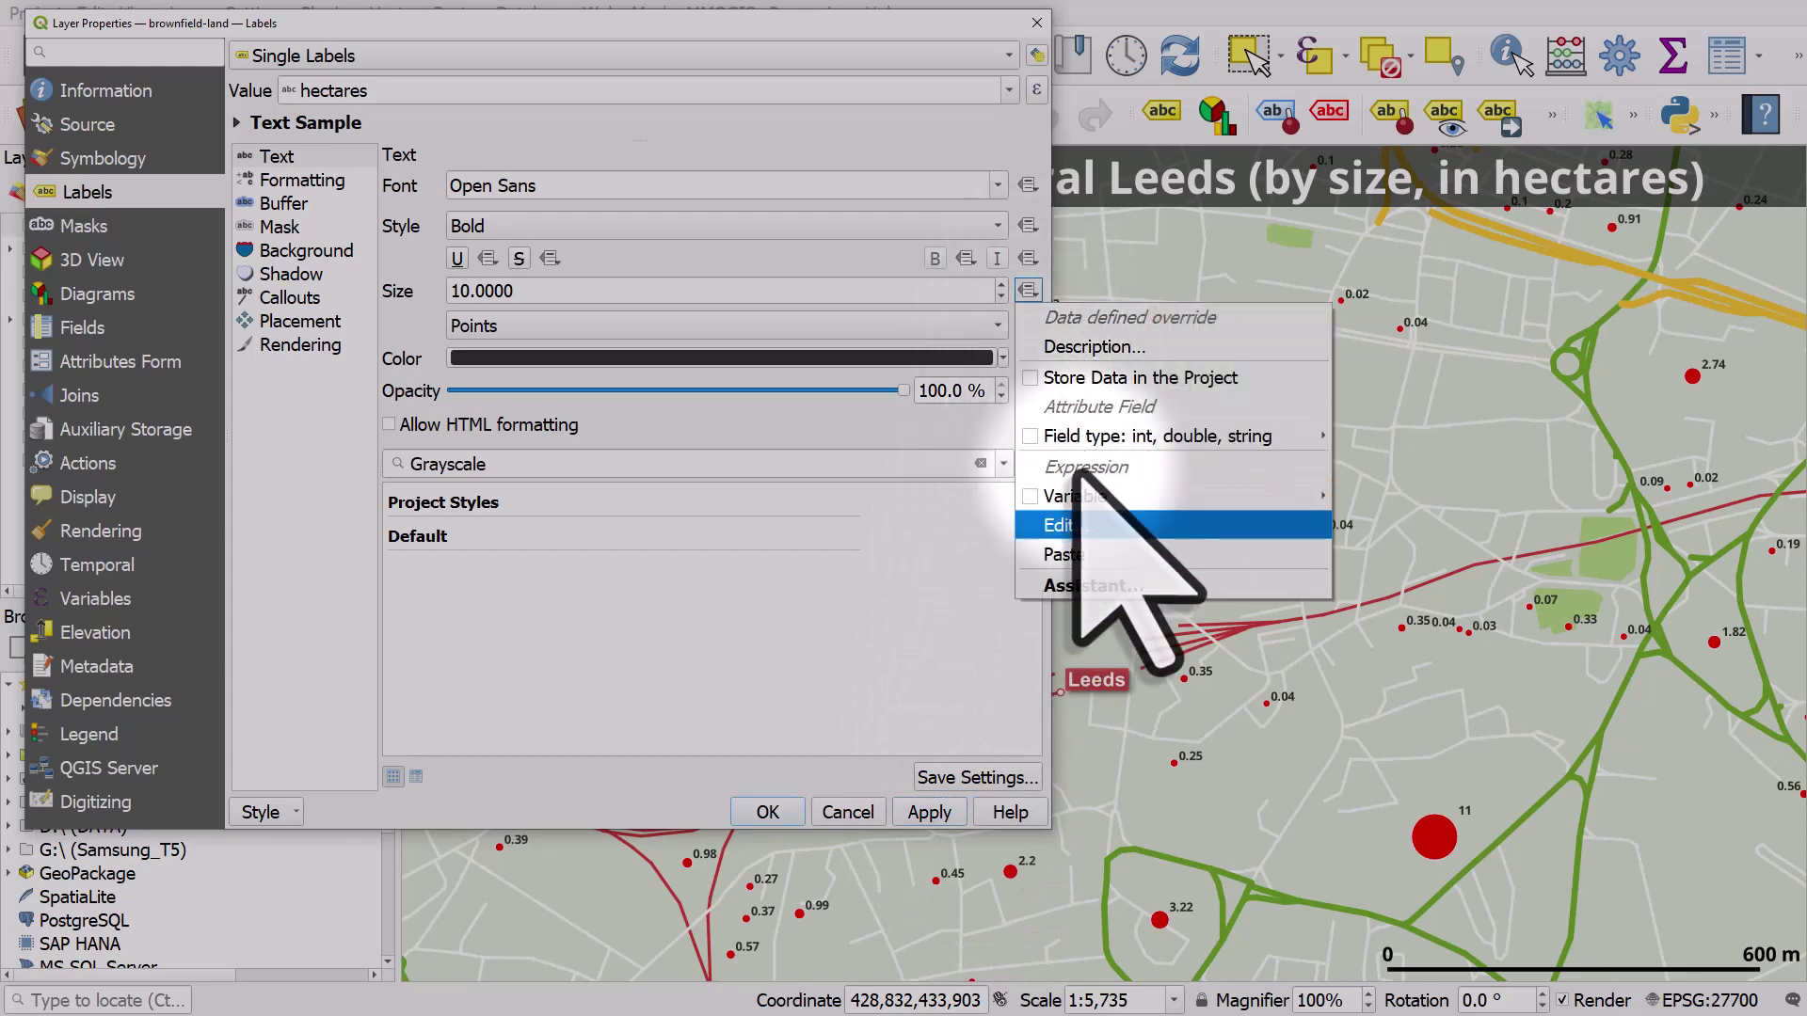
Set the label size data-defined override to the "hectares" field
click(1091, 524)
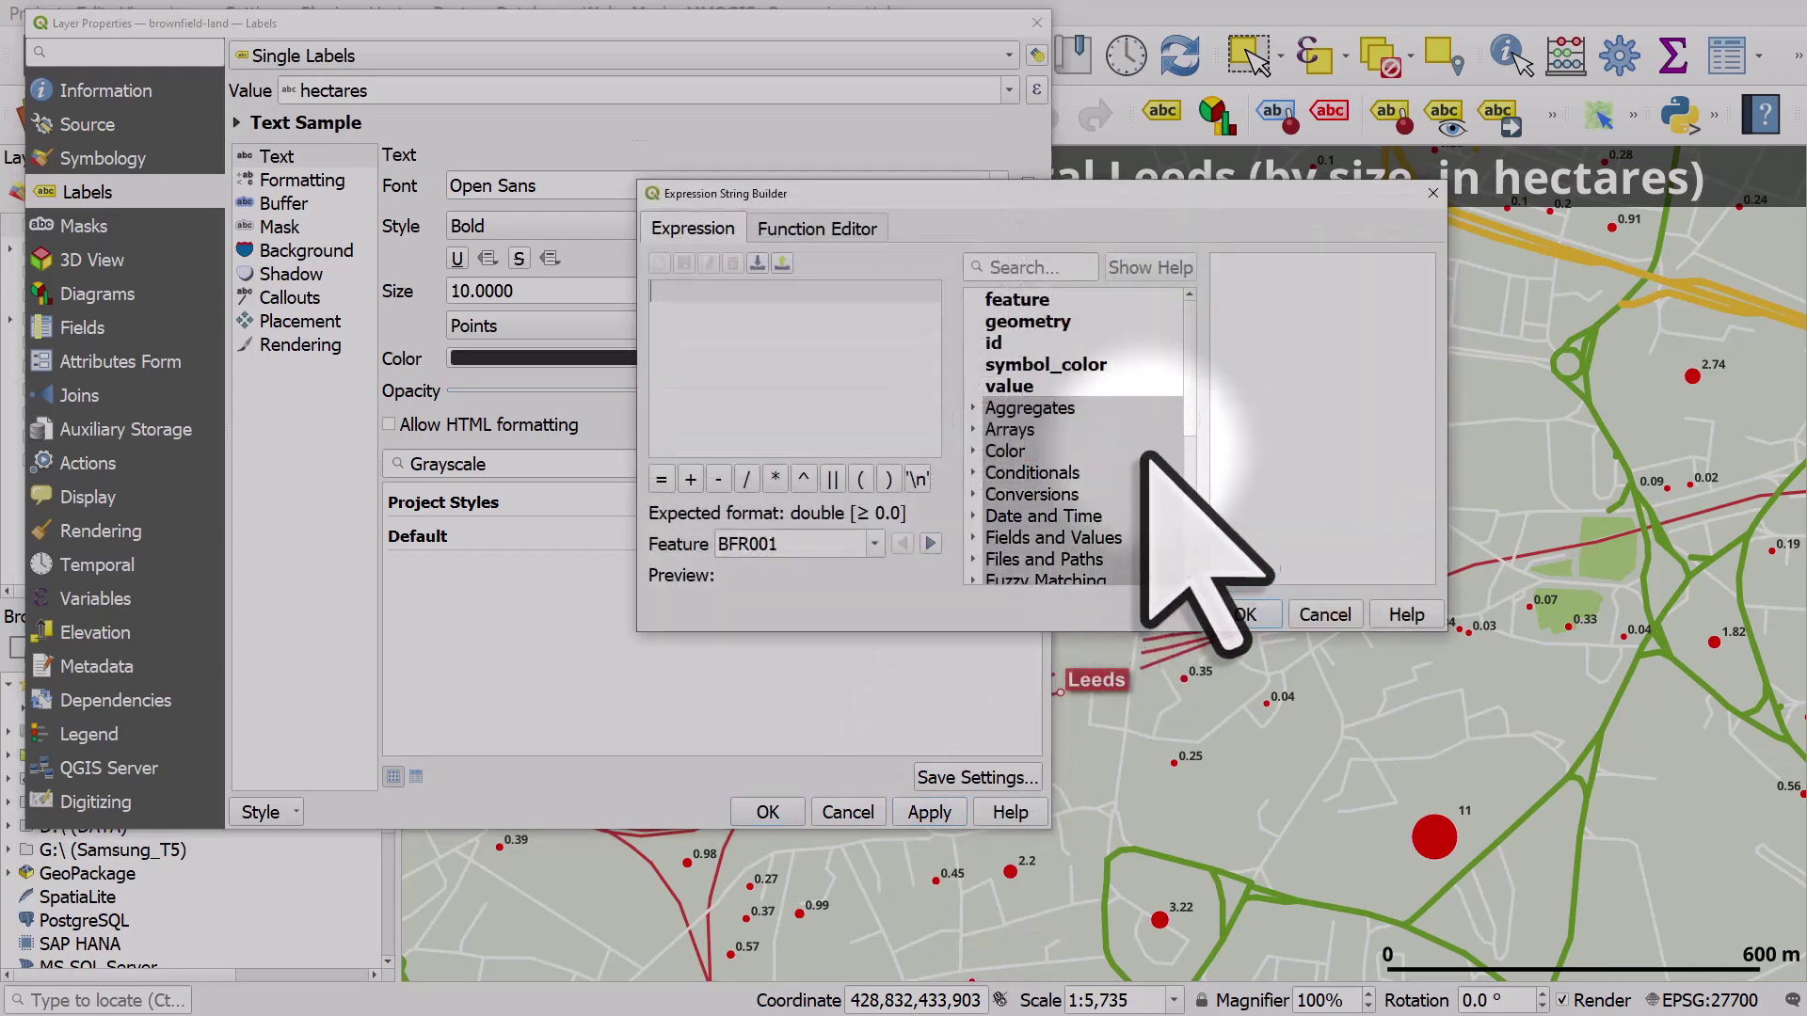
scroll(1187, 471, down, 3)
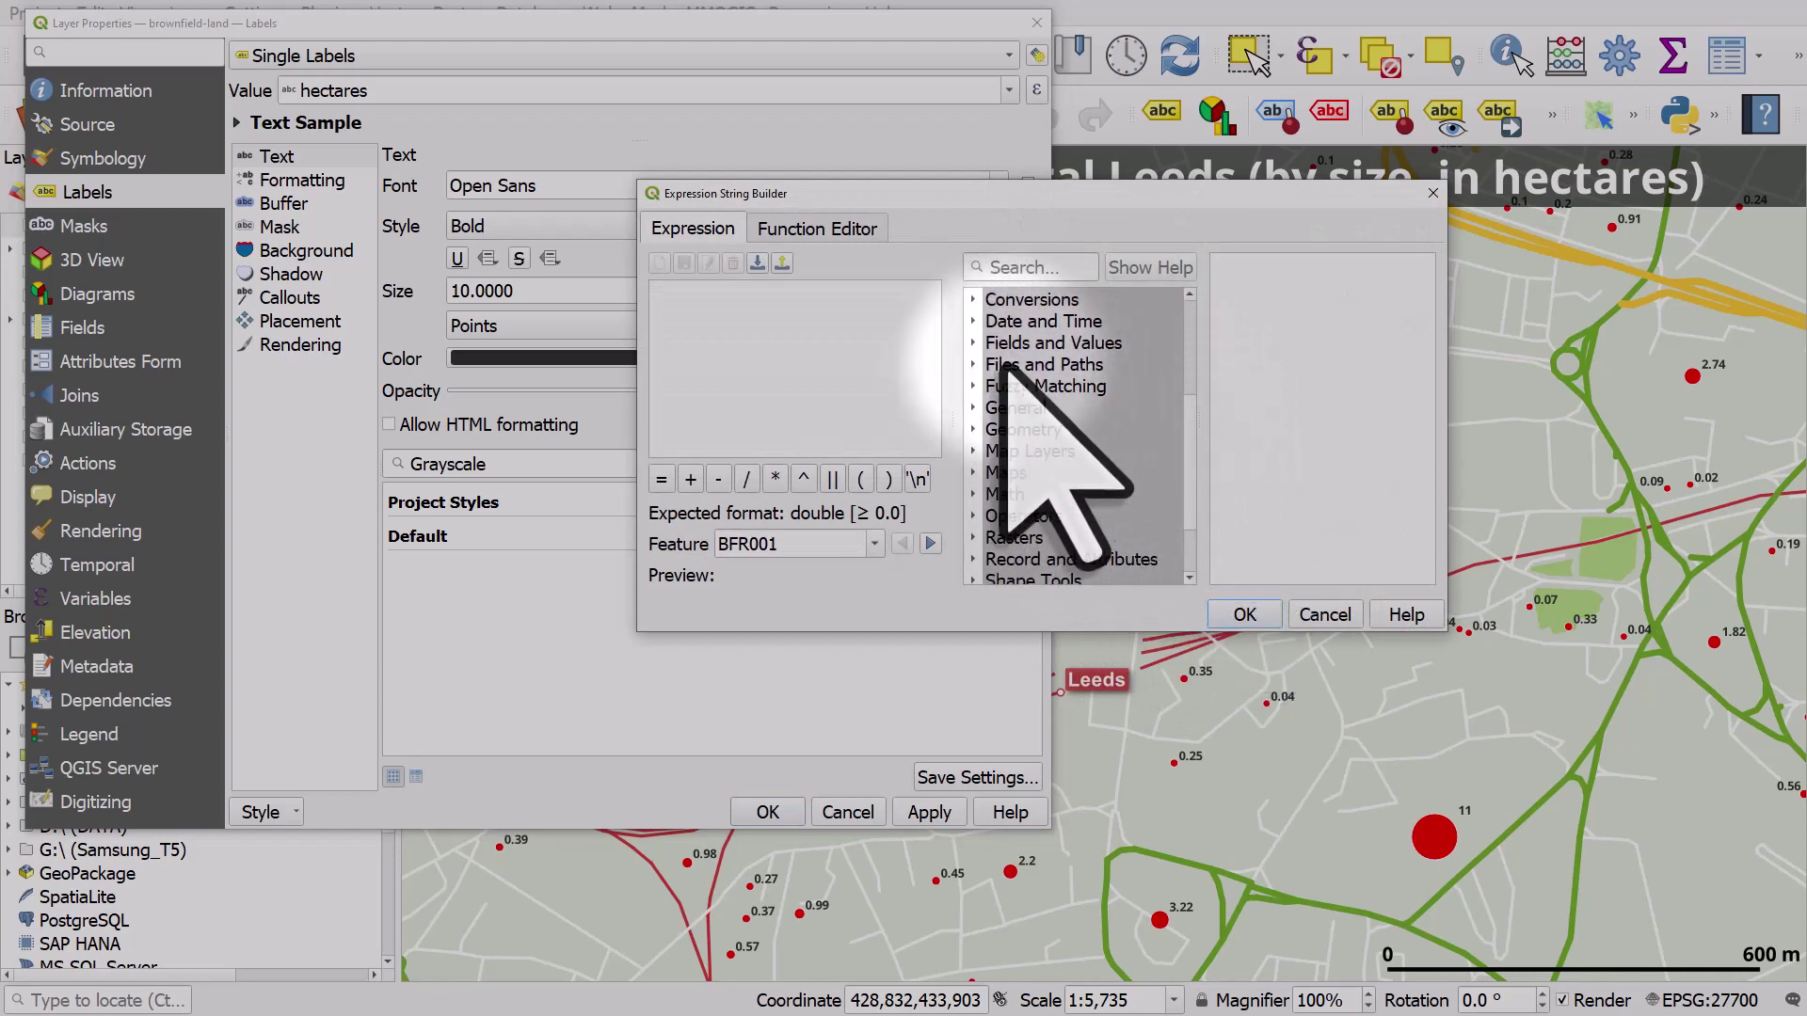
double_click(1046, 344)
scroll(1073, 442, down, 2)
scroll(1073, 440, down, 2)
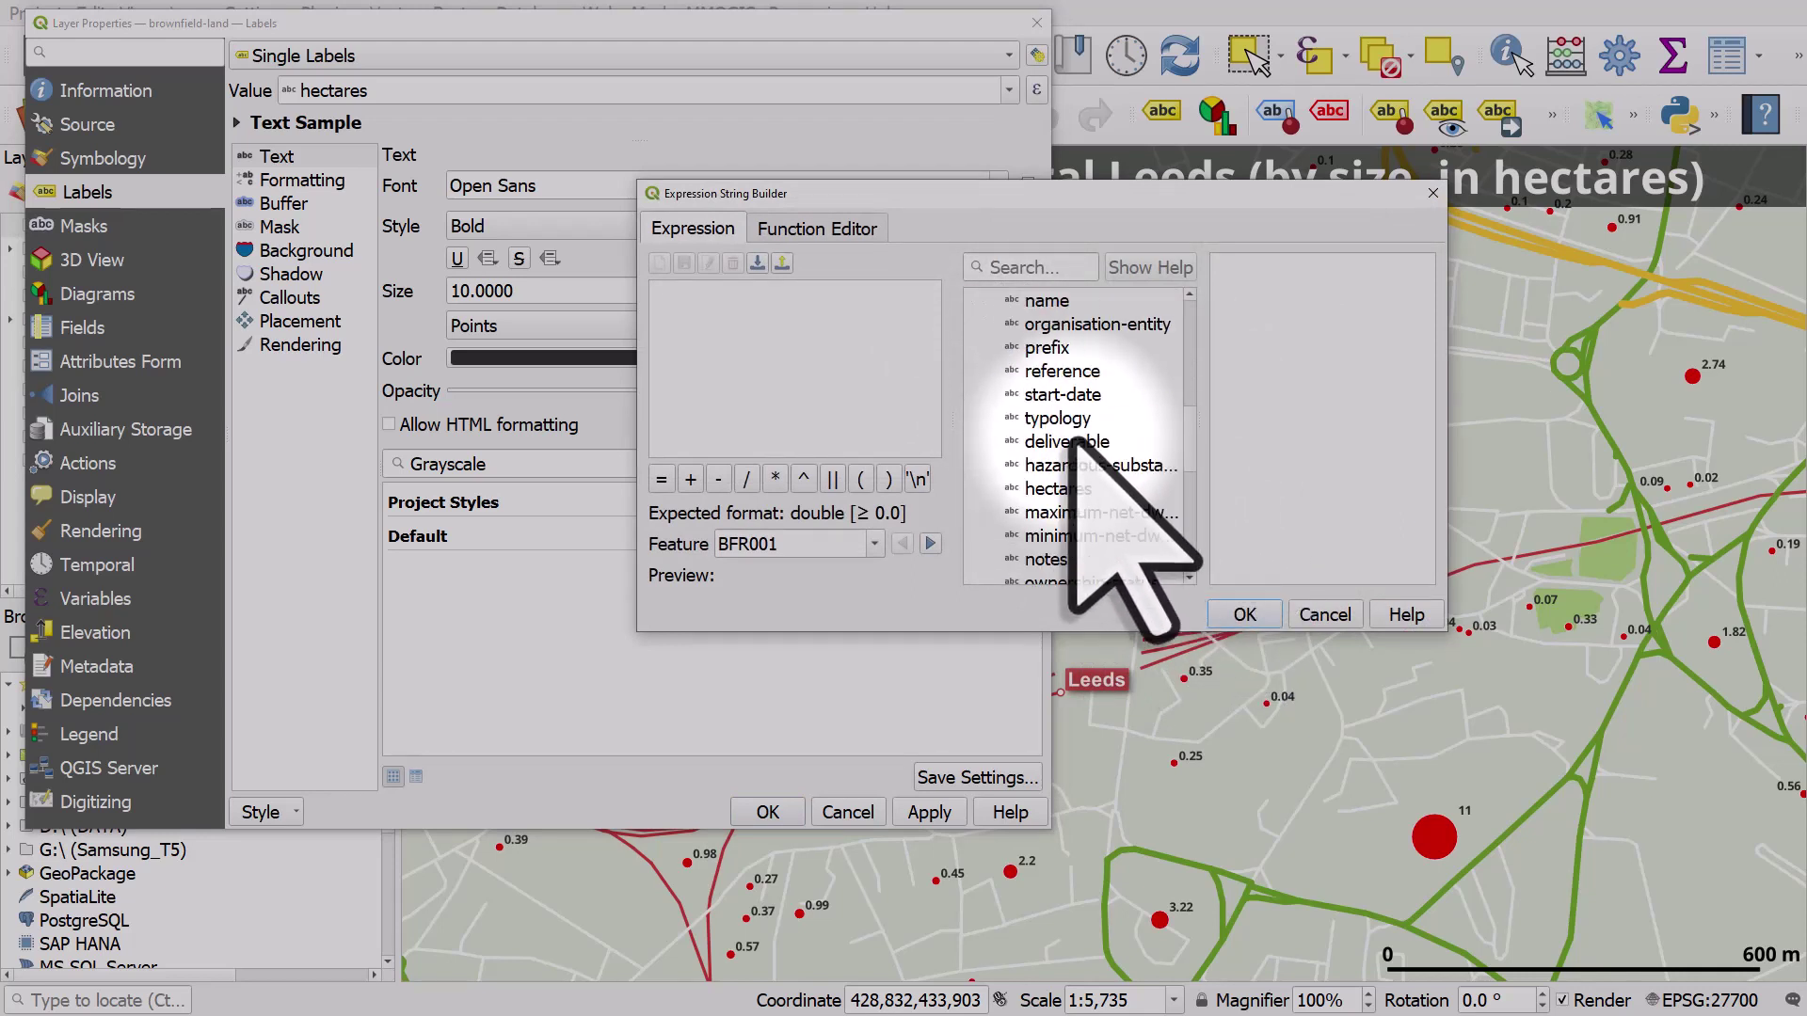
double_click(1111, 489)
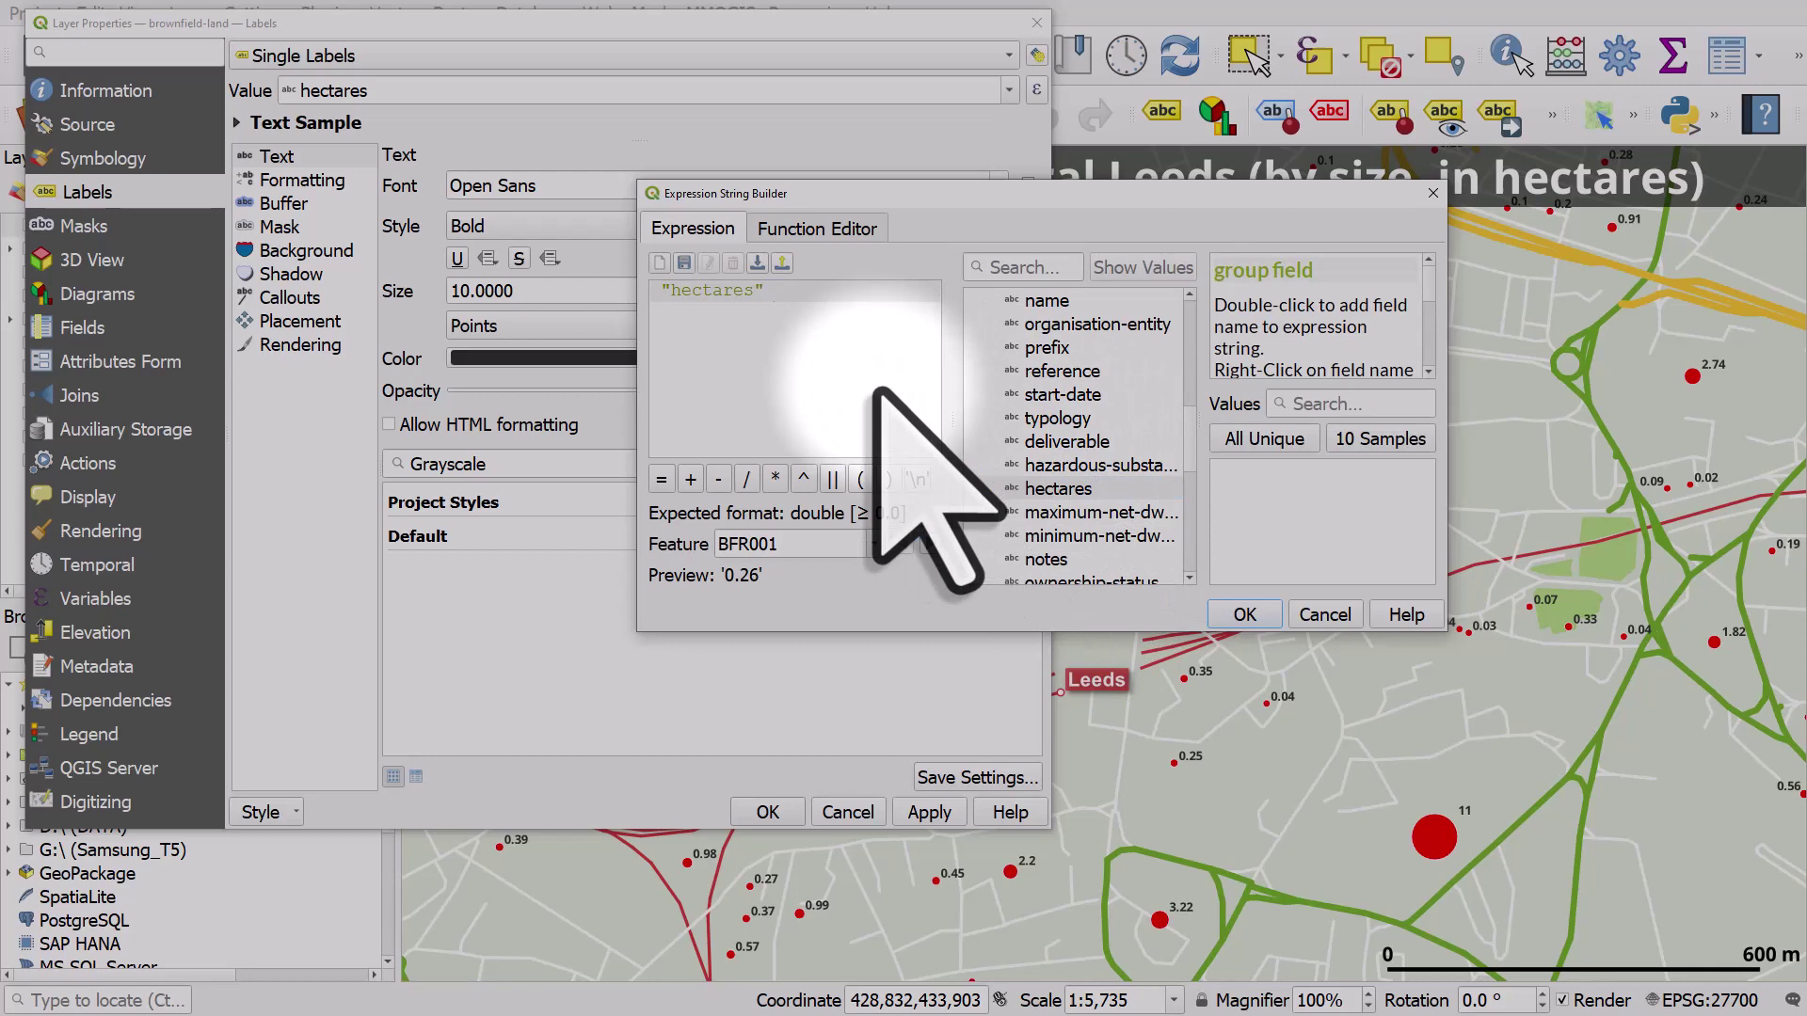
click(1244, 615)
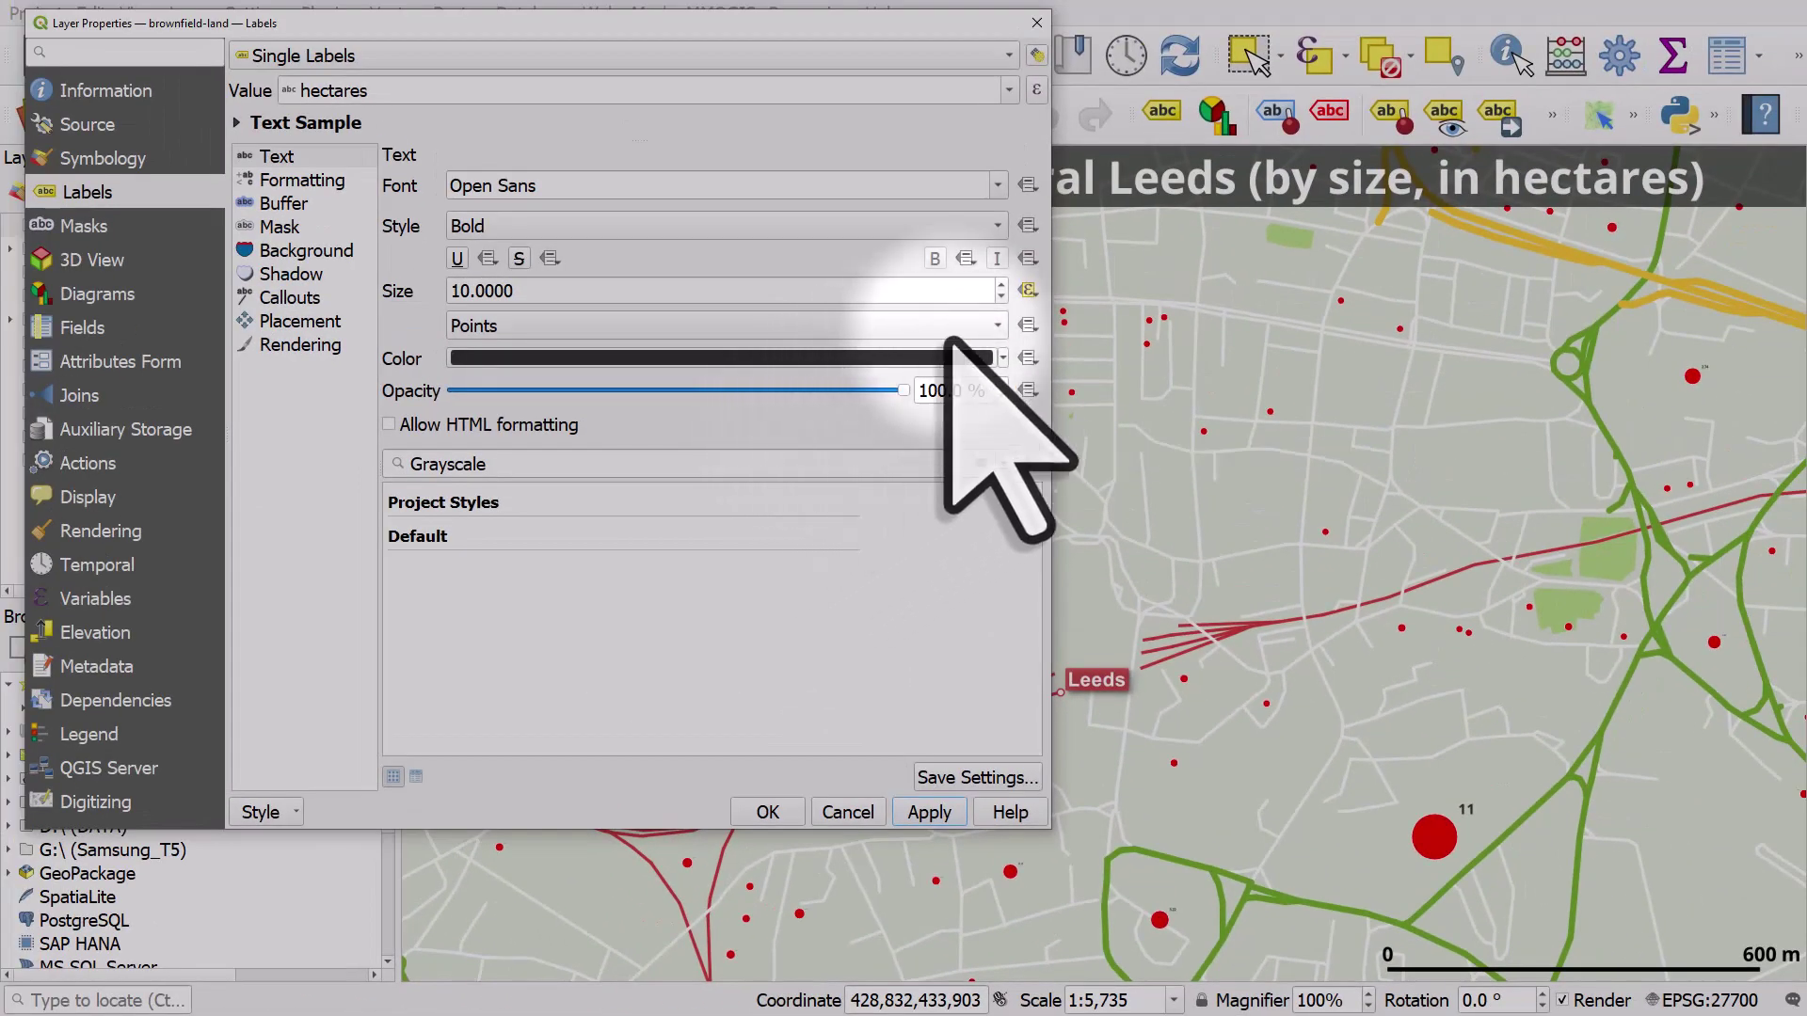
Change the label size expression to 6 + "hectares" and apply it
click(1028, 291)
click(1073, 584)
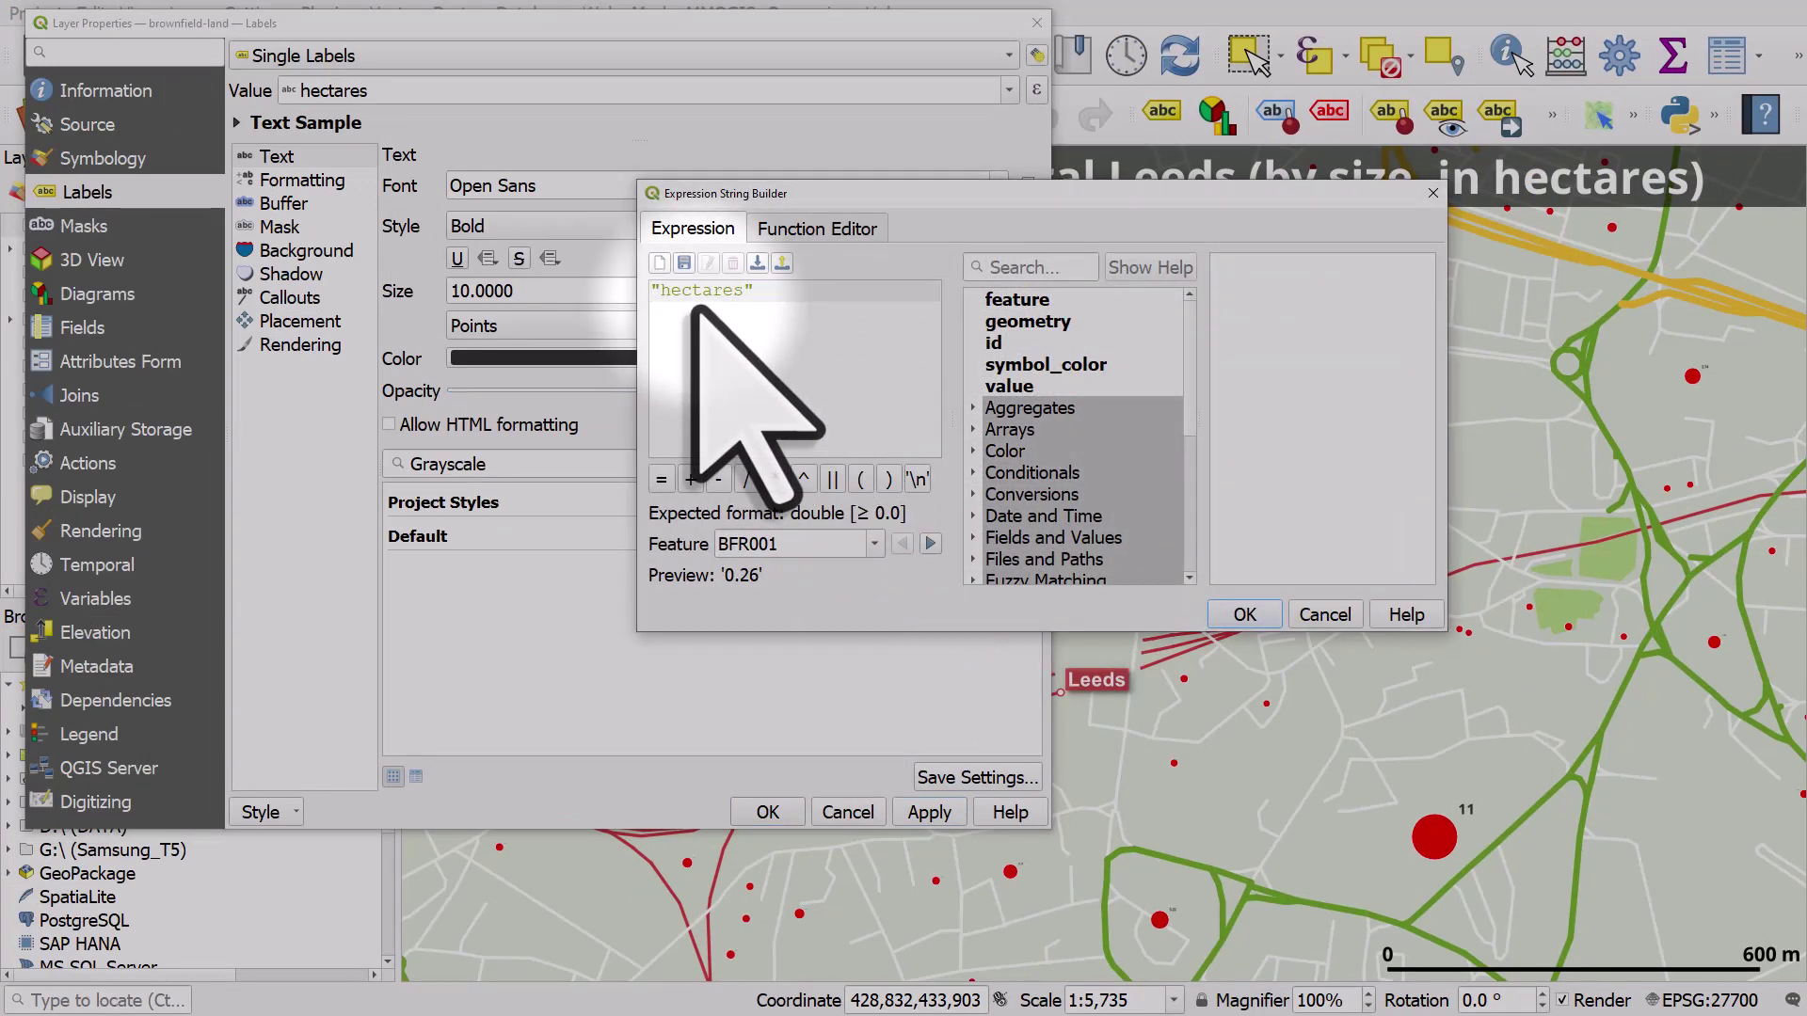
text(6+)
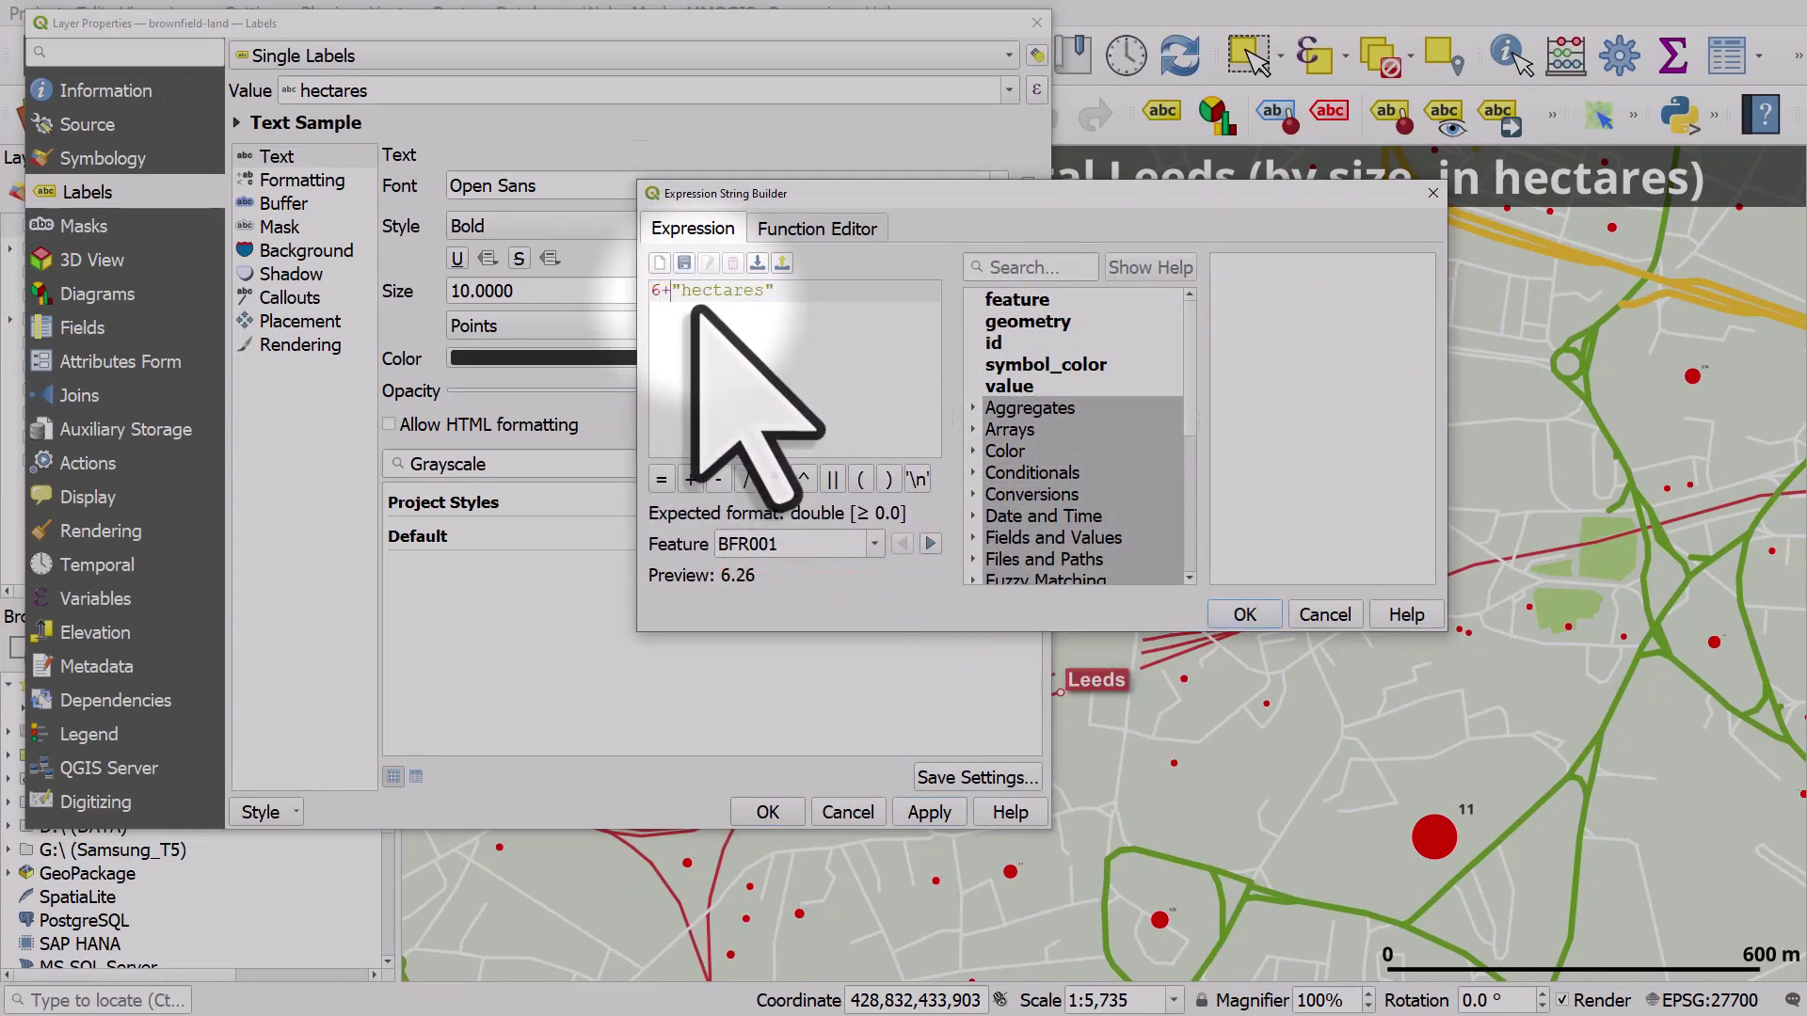
click(1245, 615)
click(951, 813)
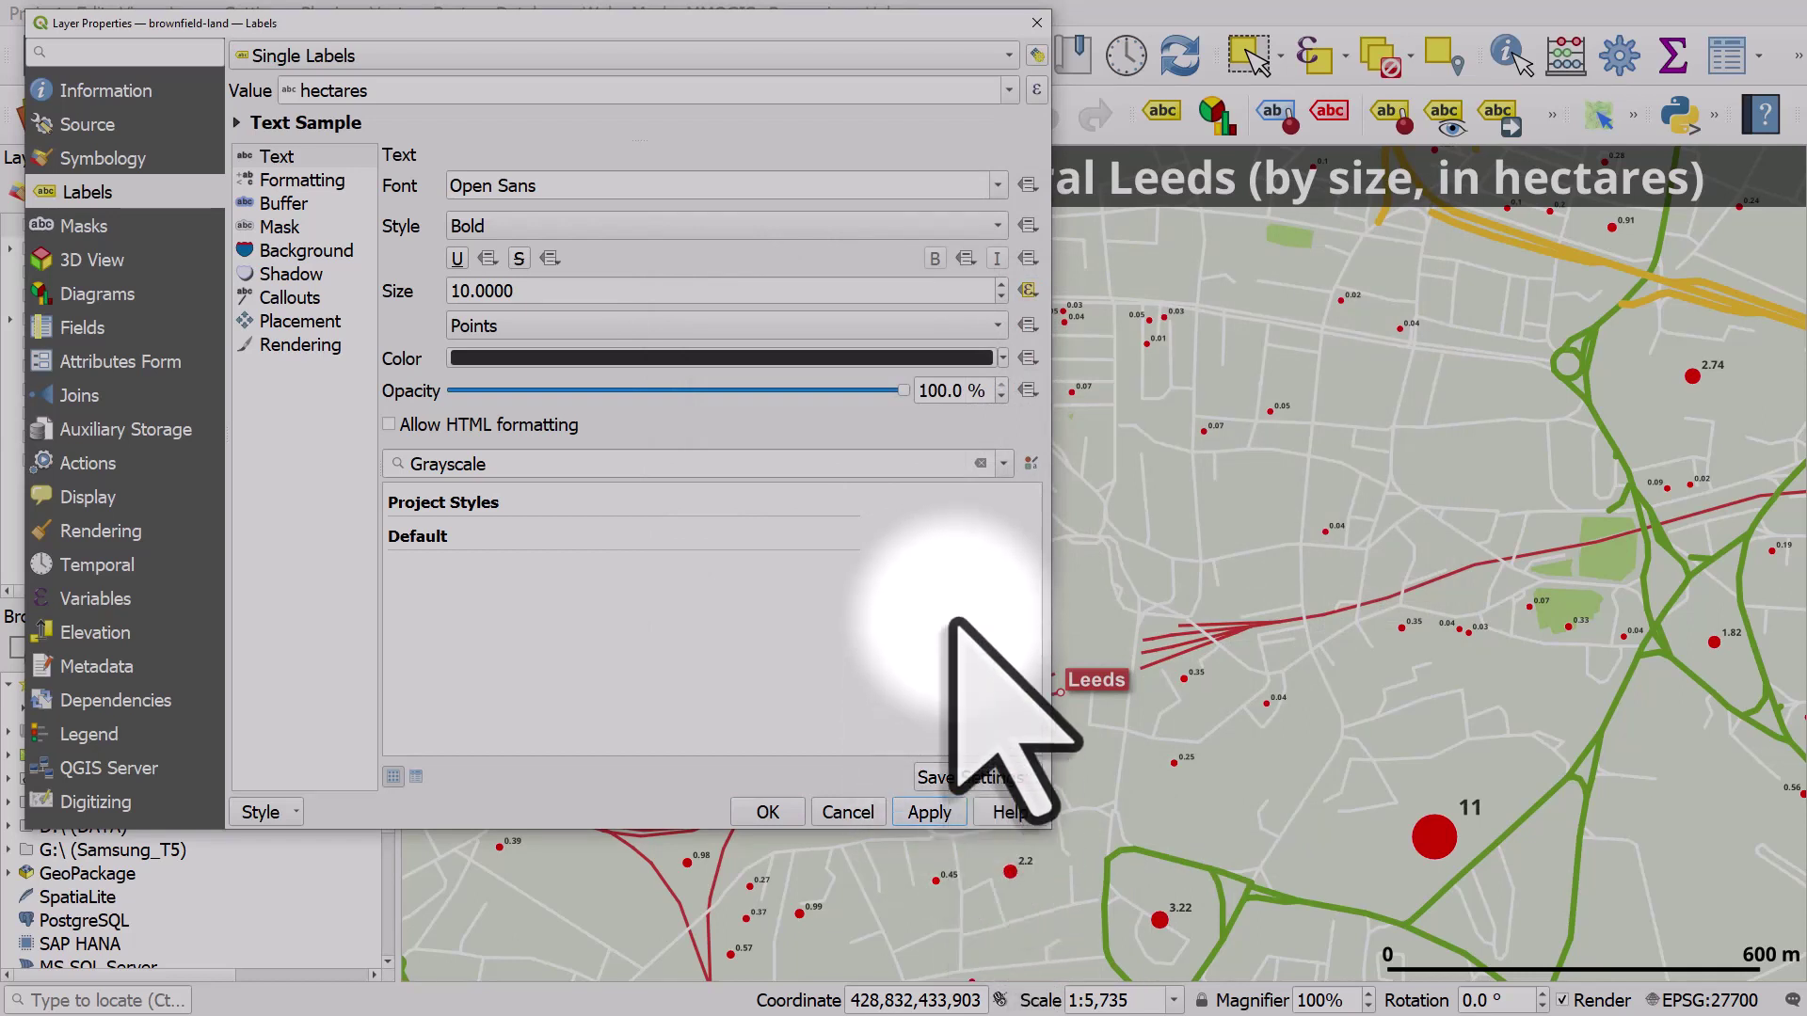
Change the label size expression to 6 + "hectares"*4 and apply it
click(1029, 290)
click(1066, 584)
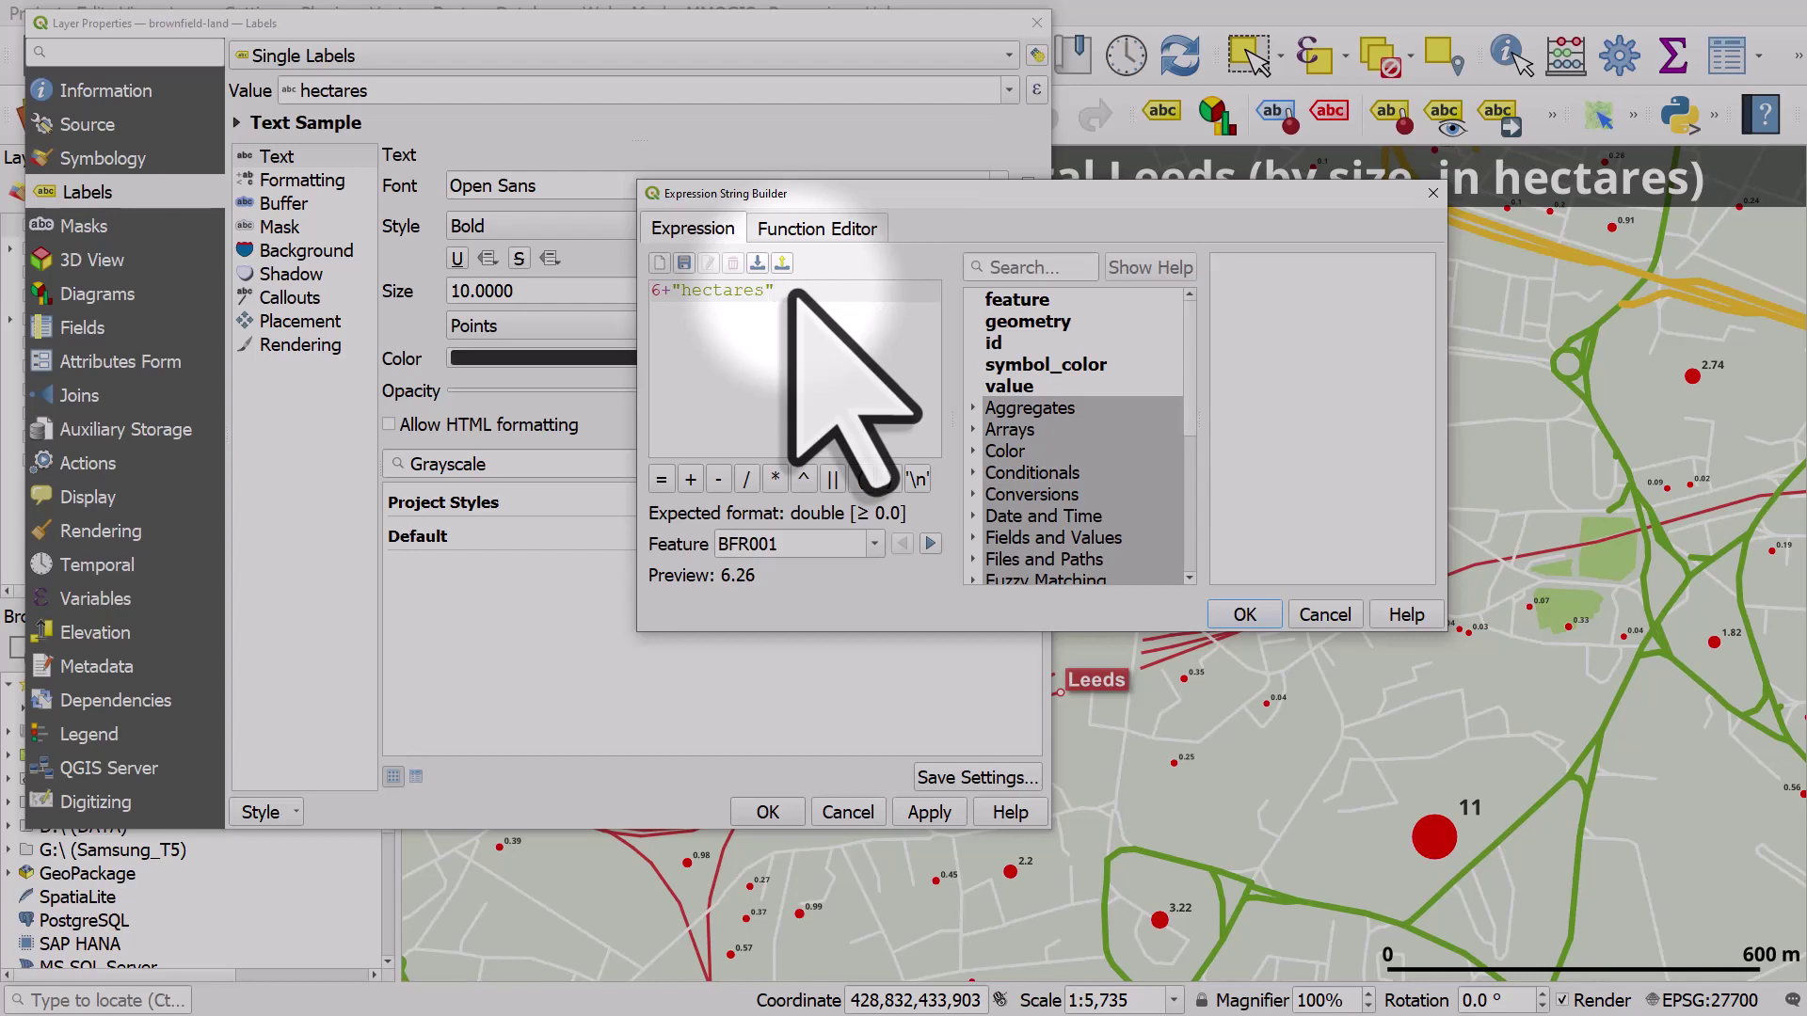
text(*)
text(2)
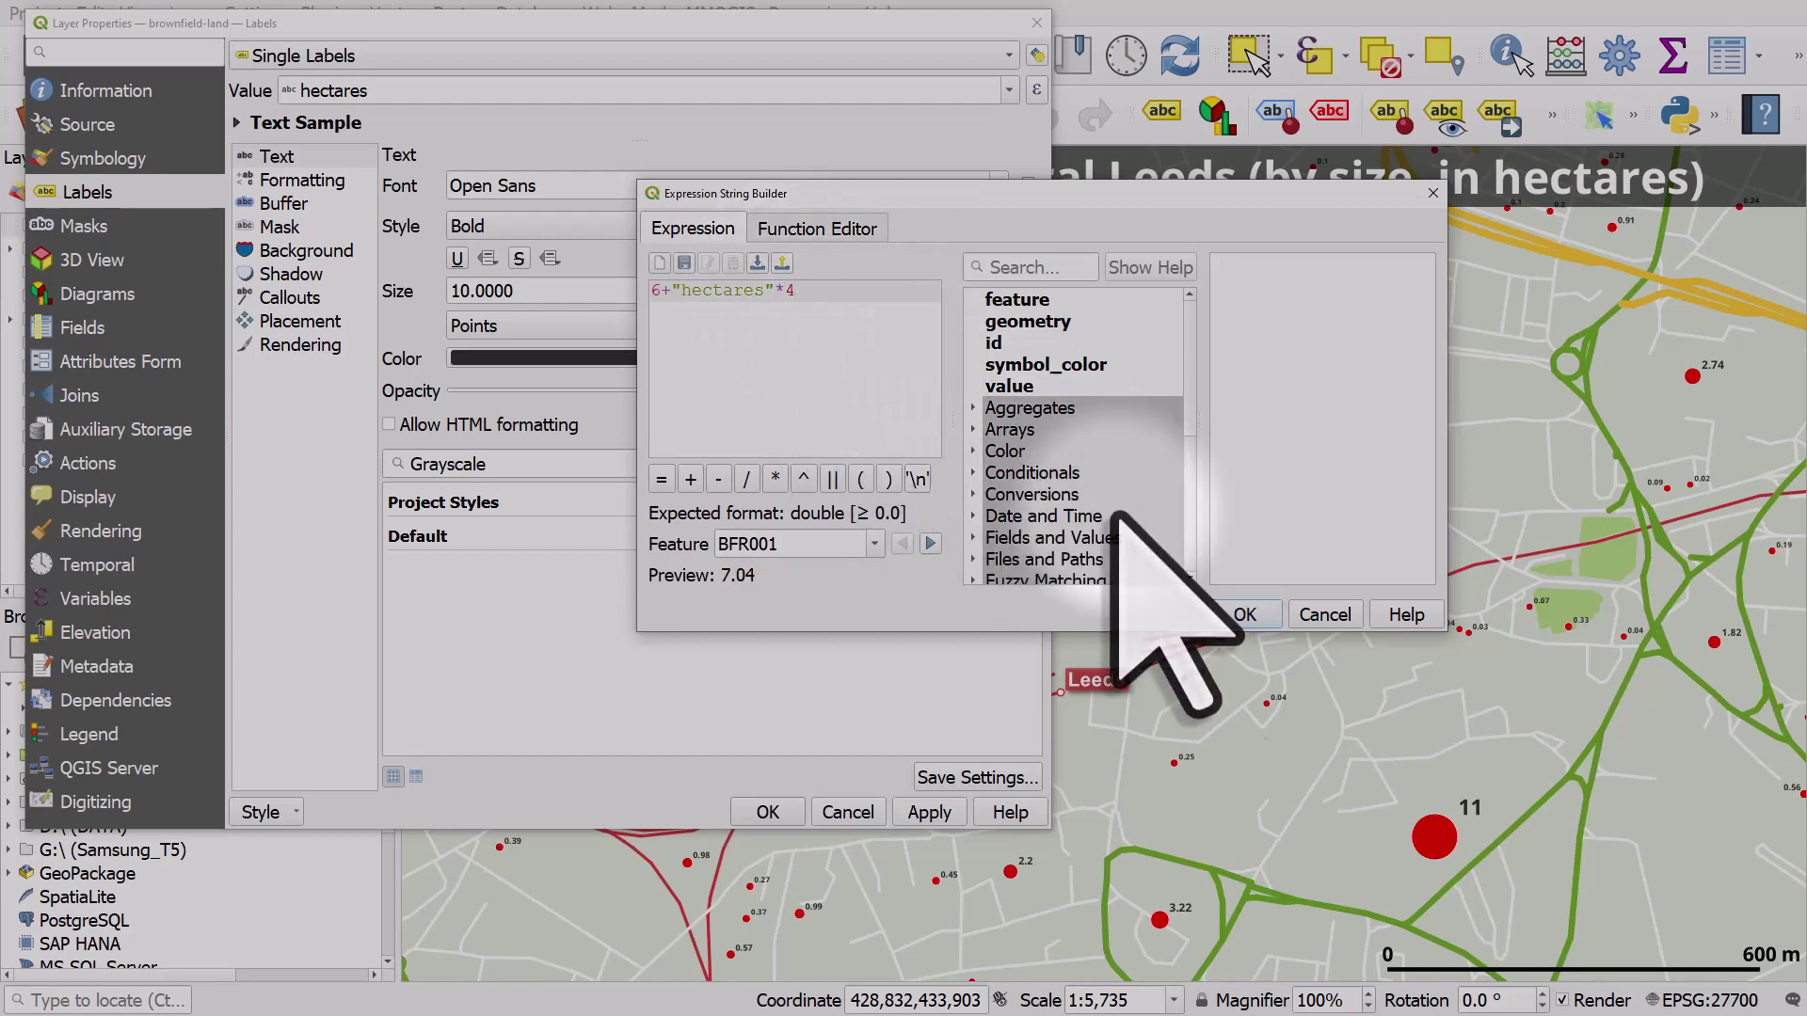
click(1244, 615)
click(927, 813)
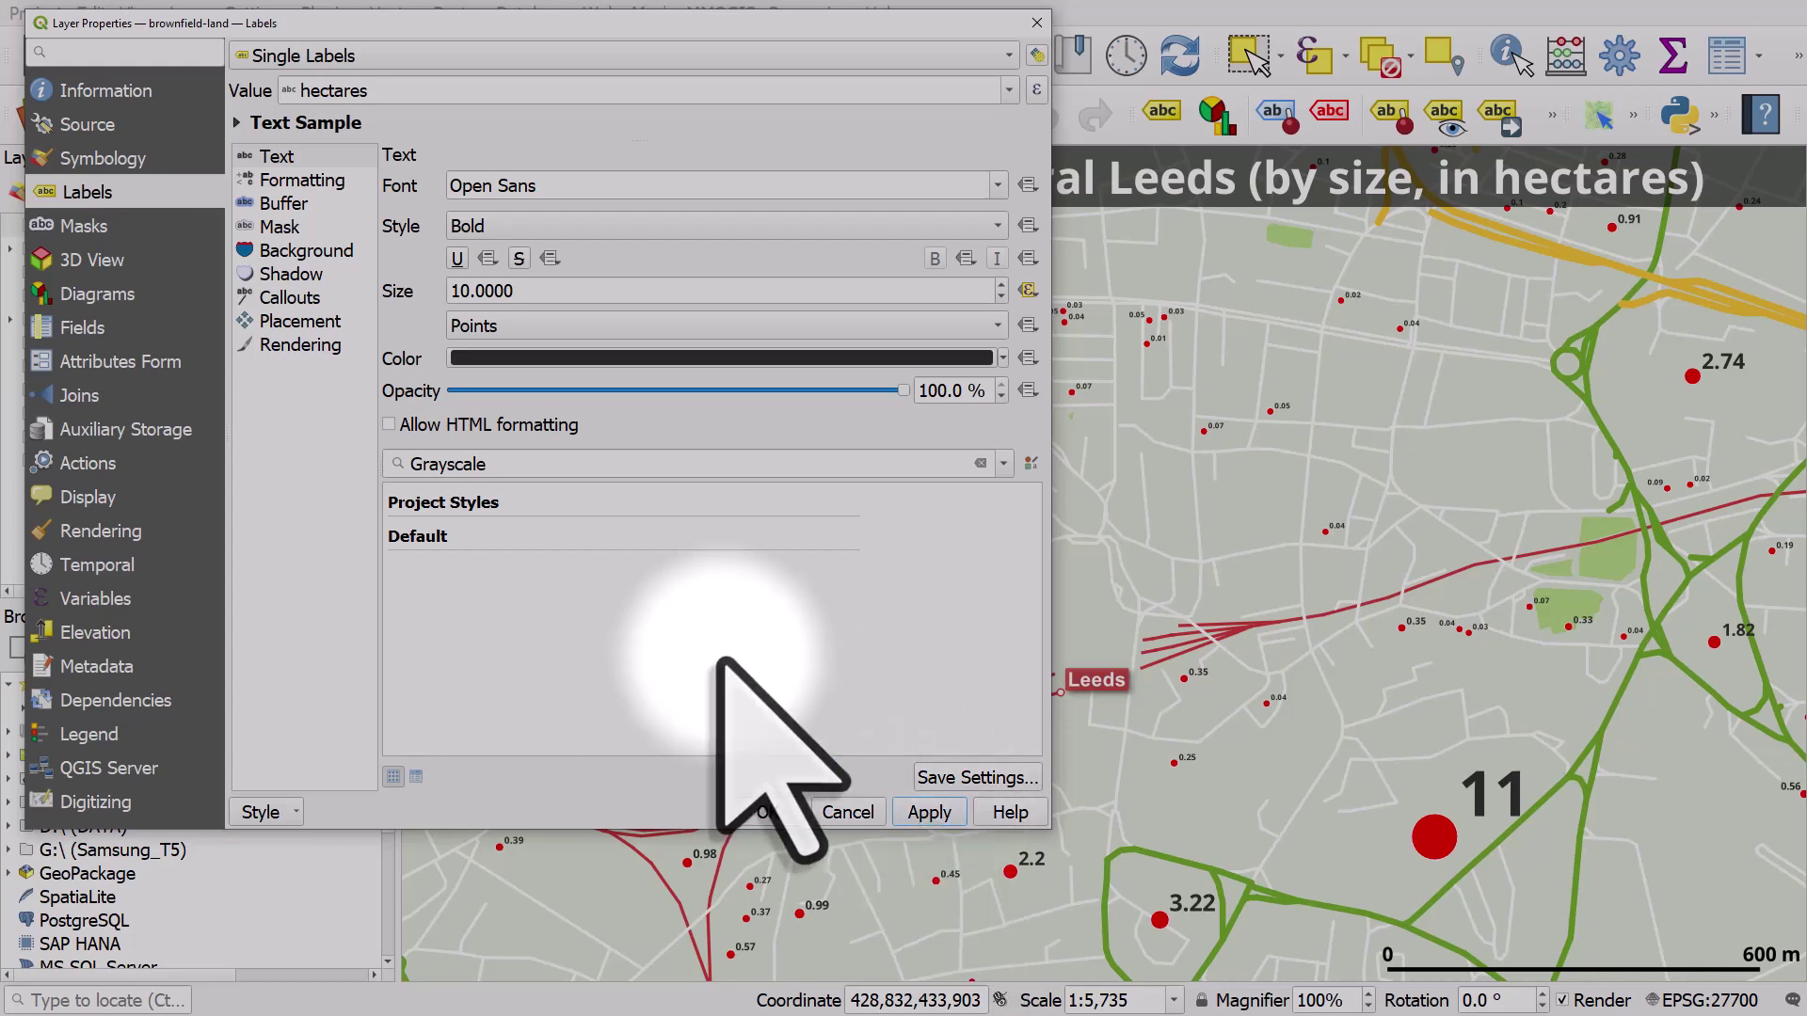
Raise the label size expression to 8 + "hectares"*4 and apply it
click(1028, 290)
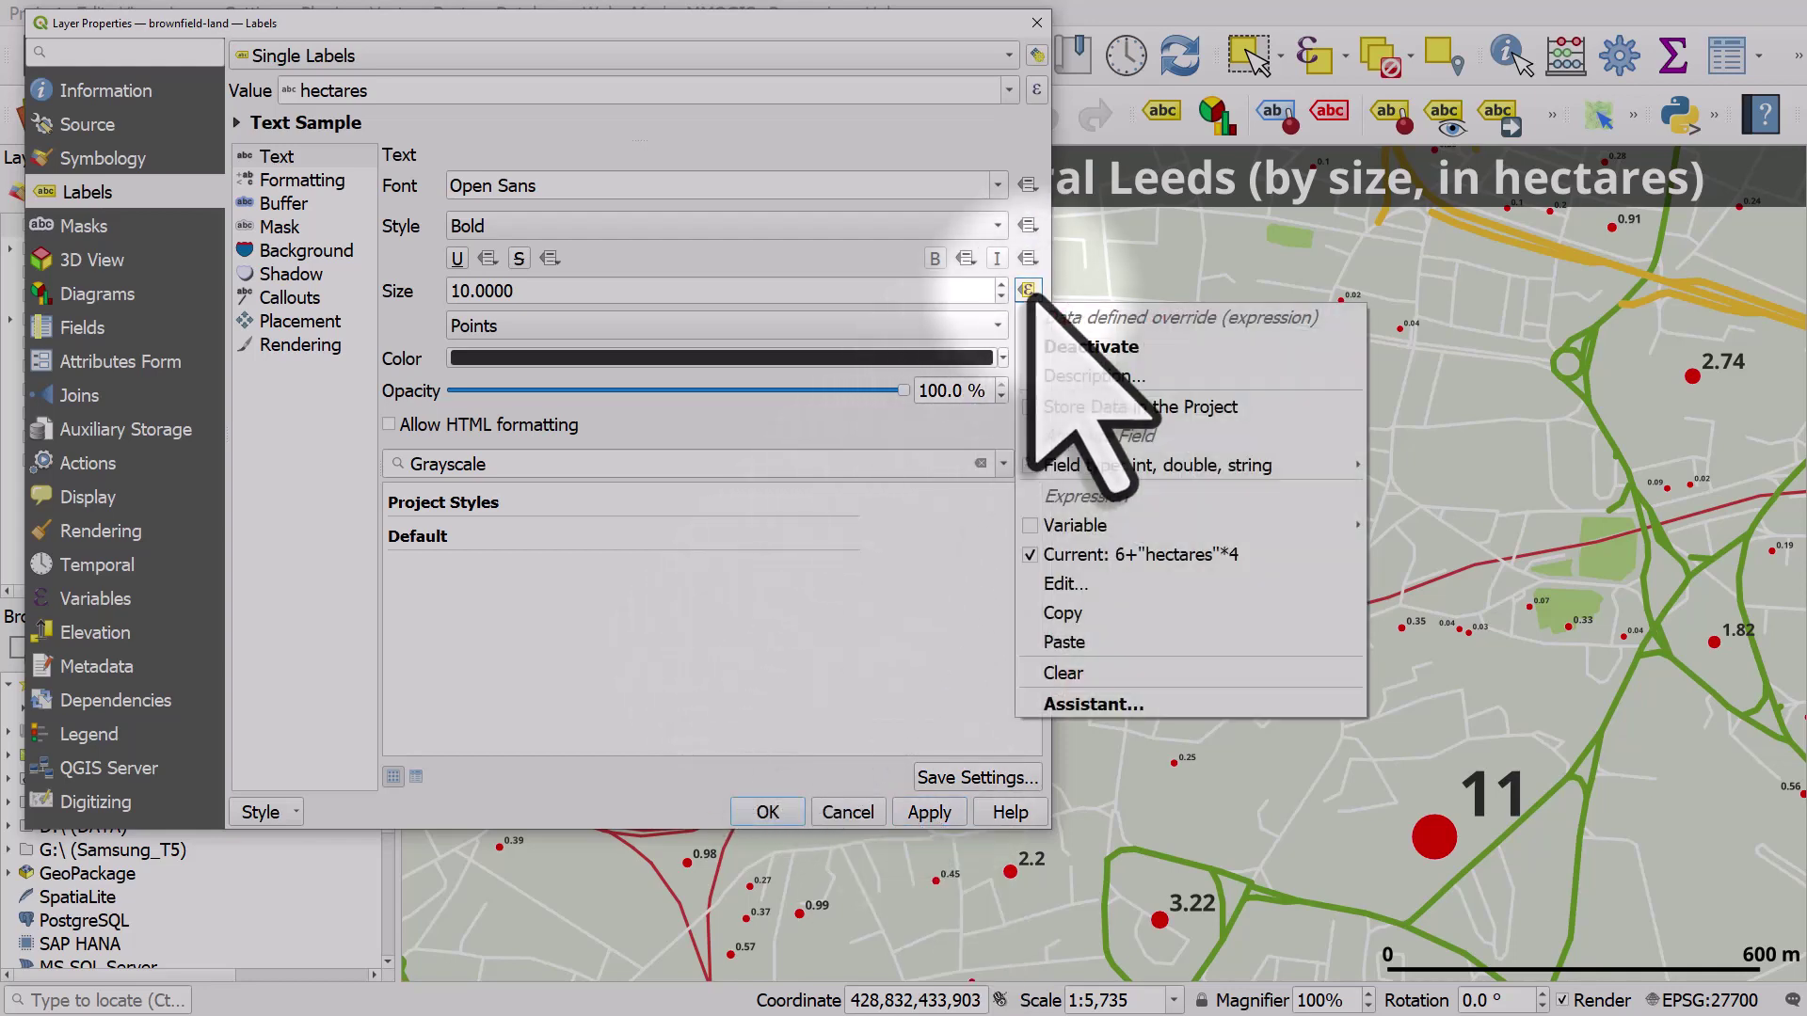
click(1073, 584)
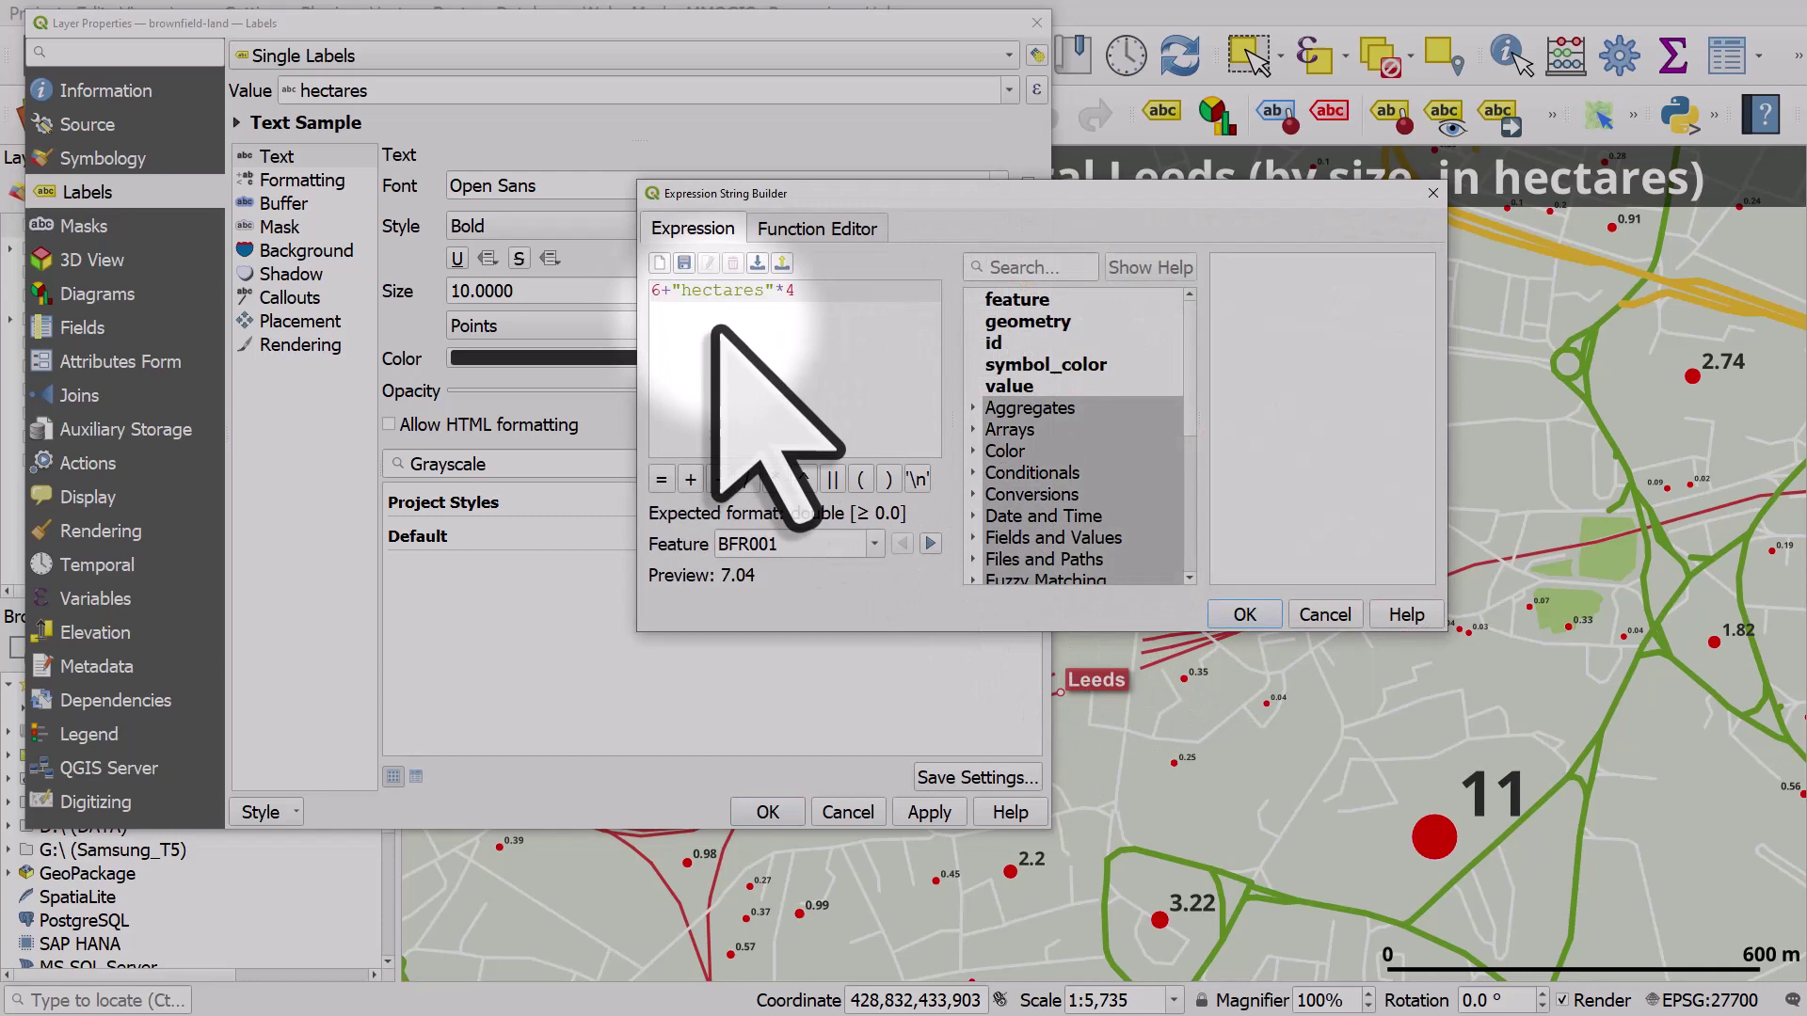
double_click(654, 290)
text(8)
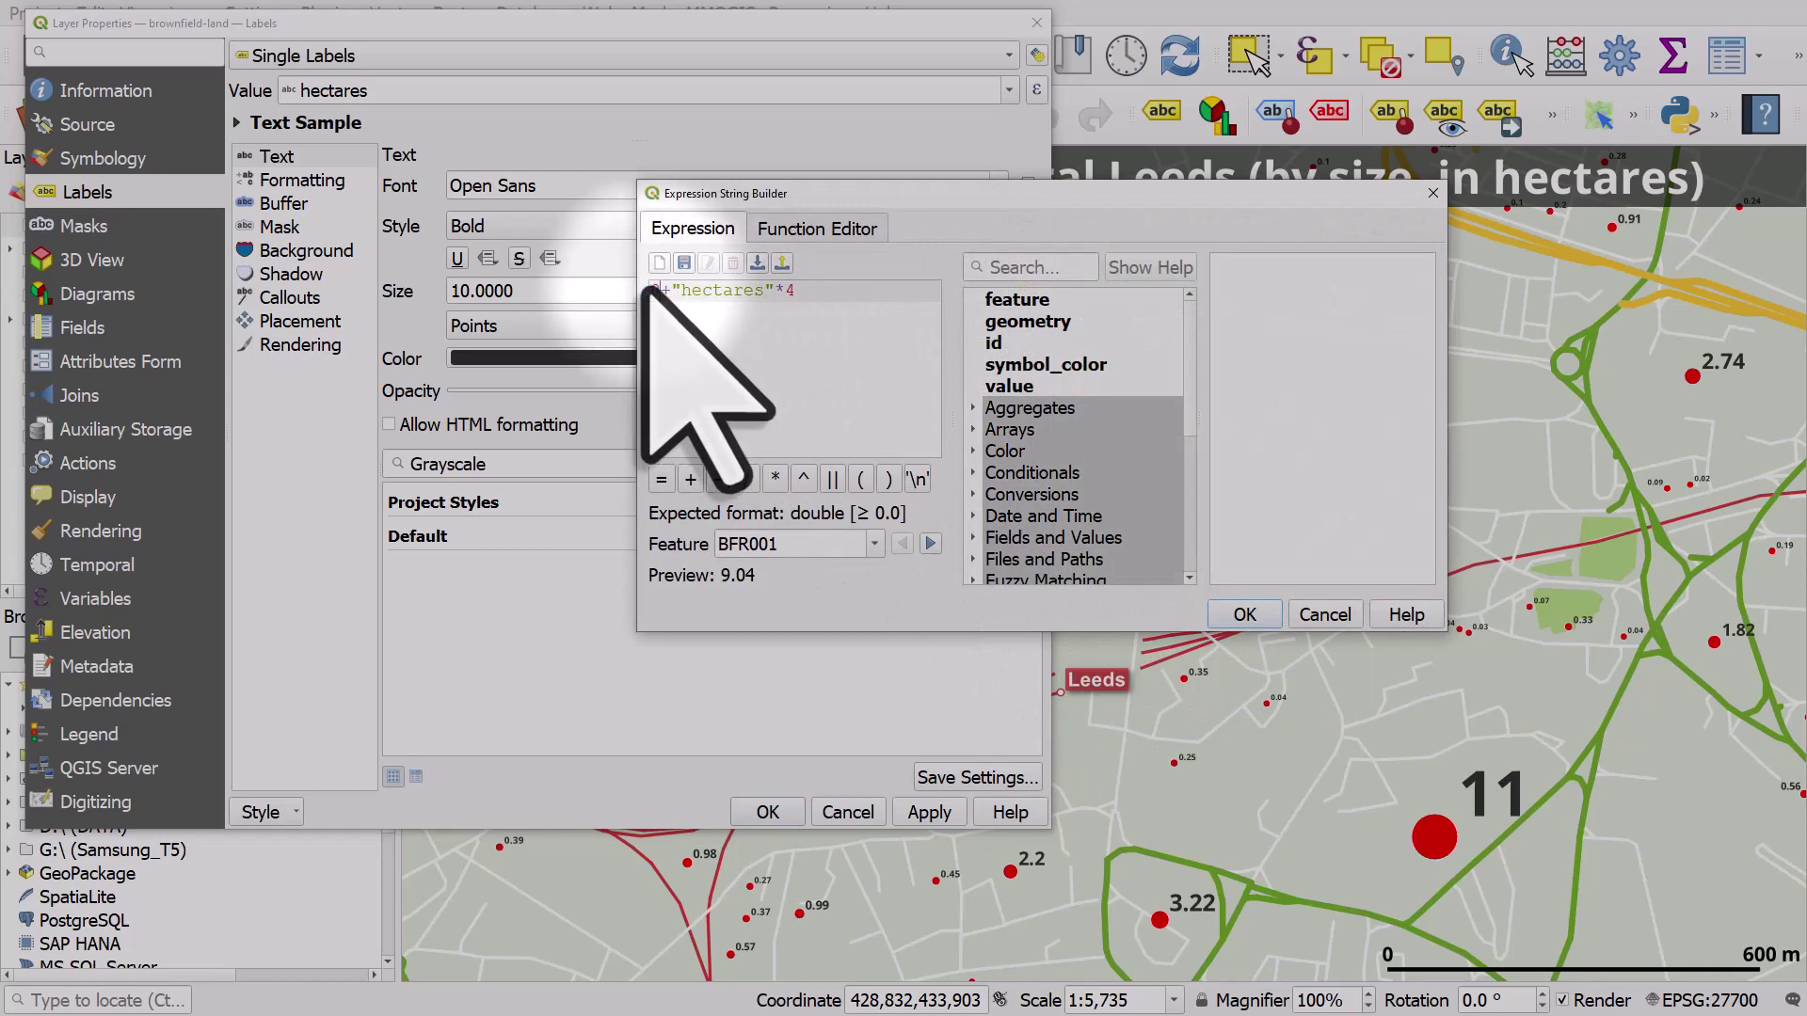
click(1244, 613)
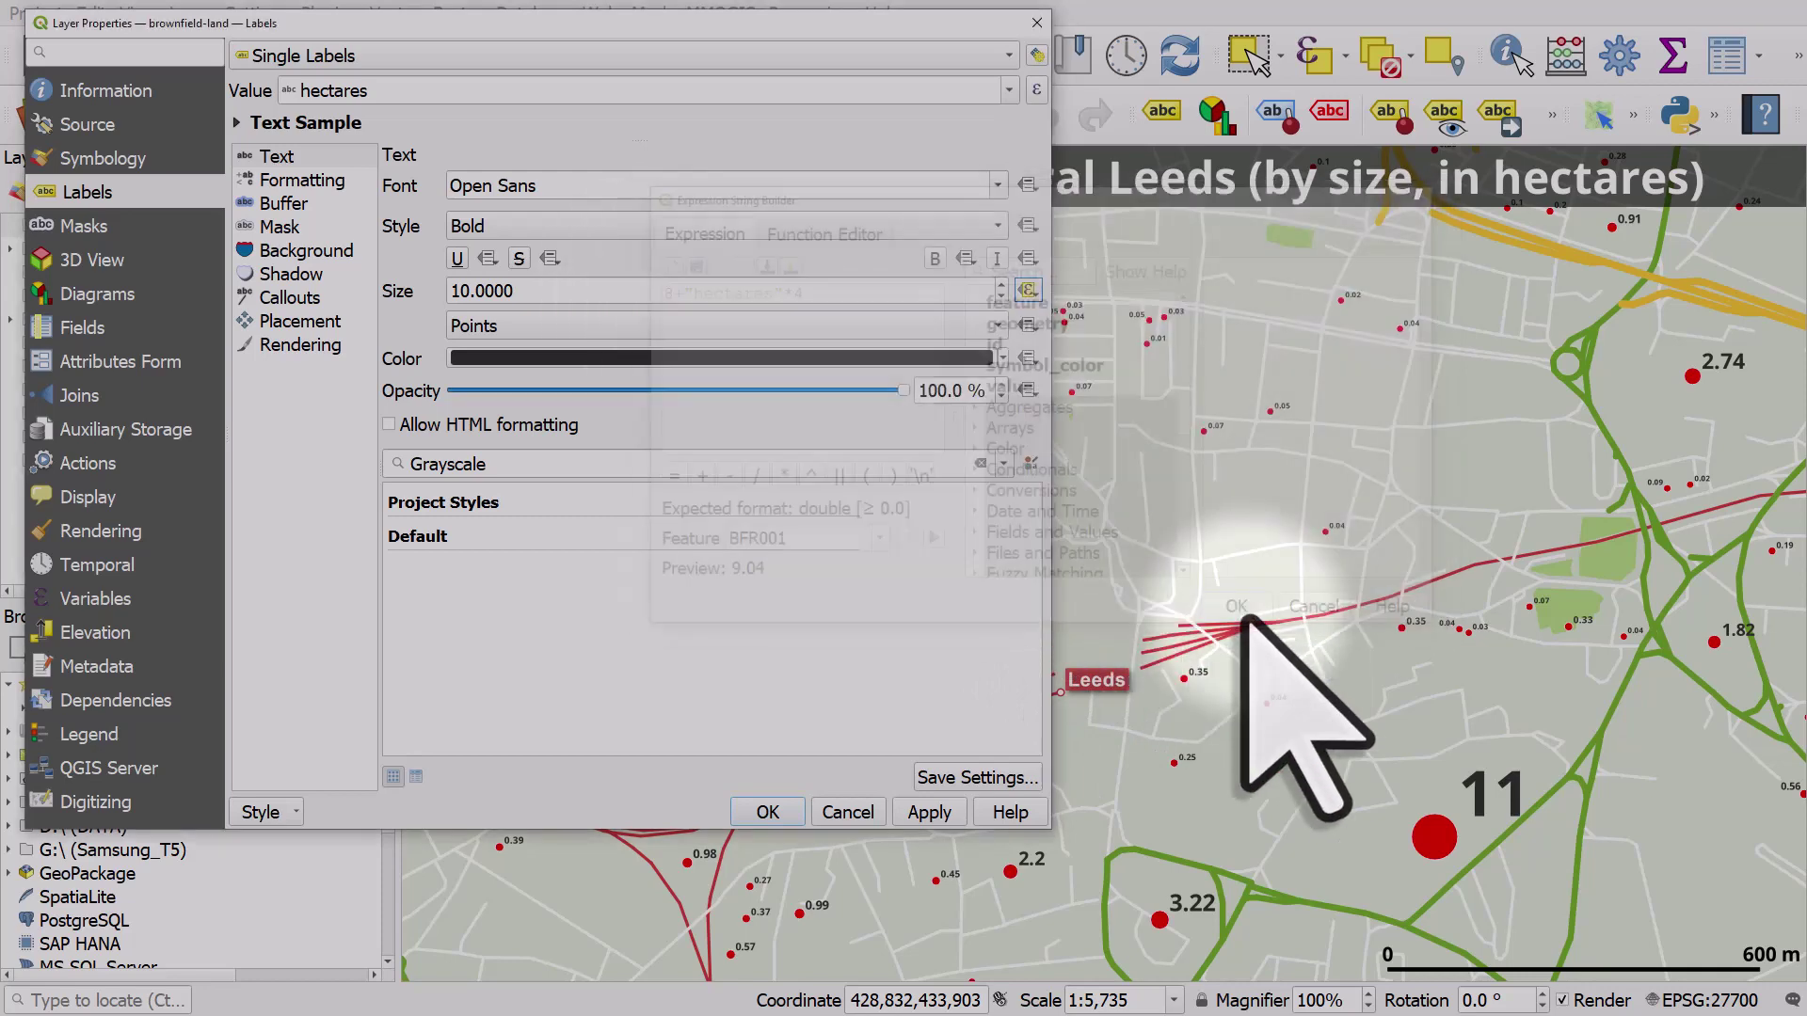
click(947, 815)
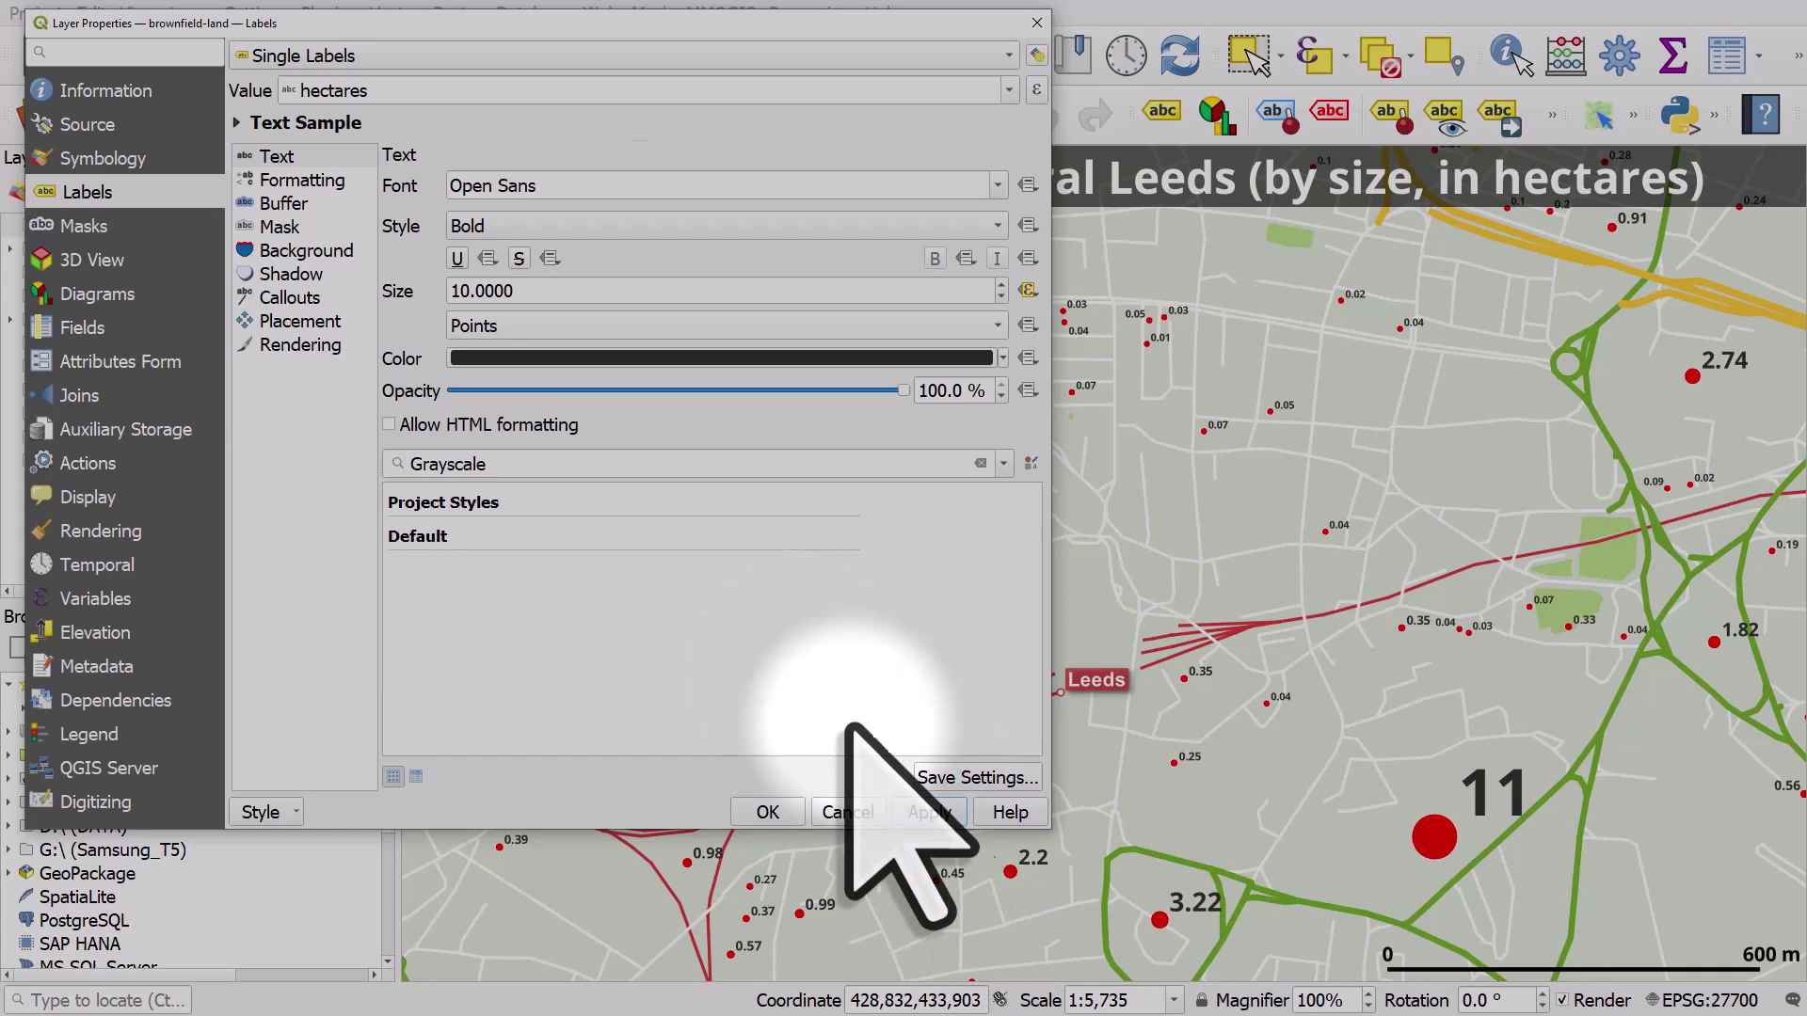
Turn on text buffers for the brownfield labels and apply them to the map
click(311, 204)
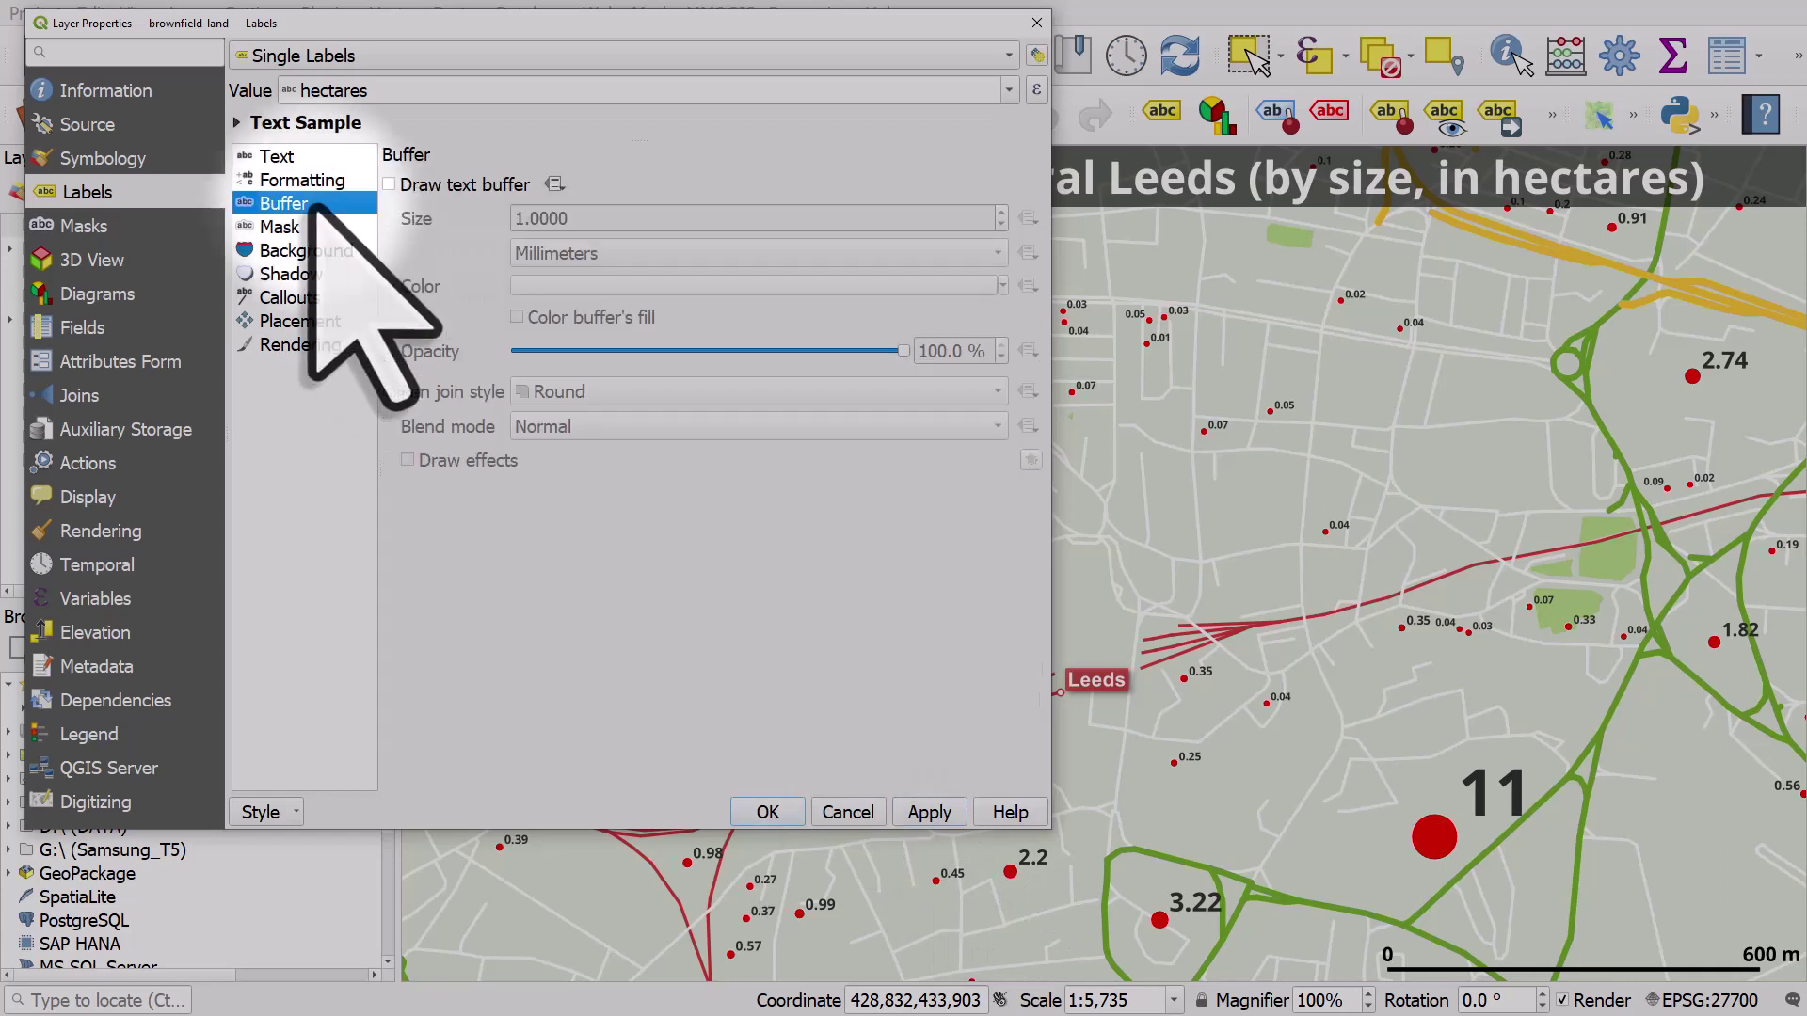
click(389, 184)
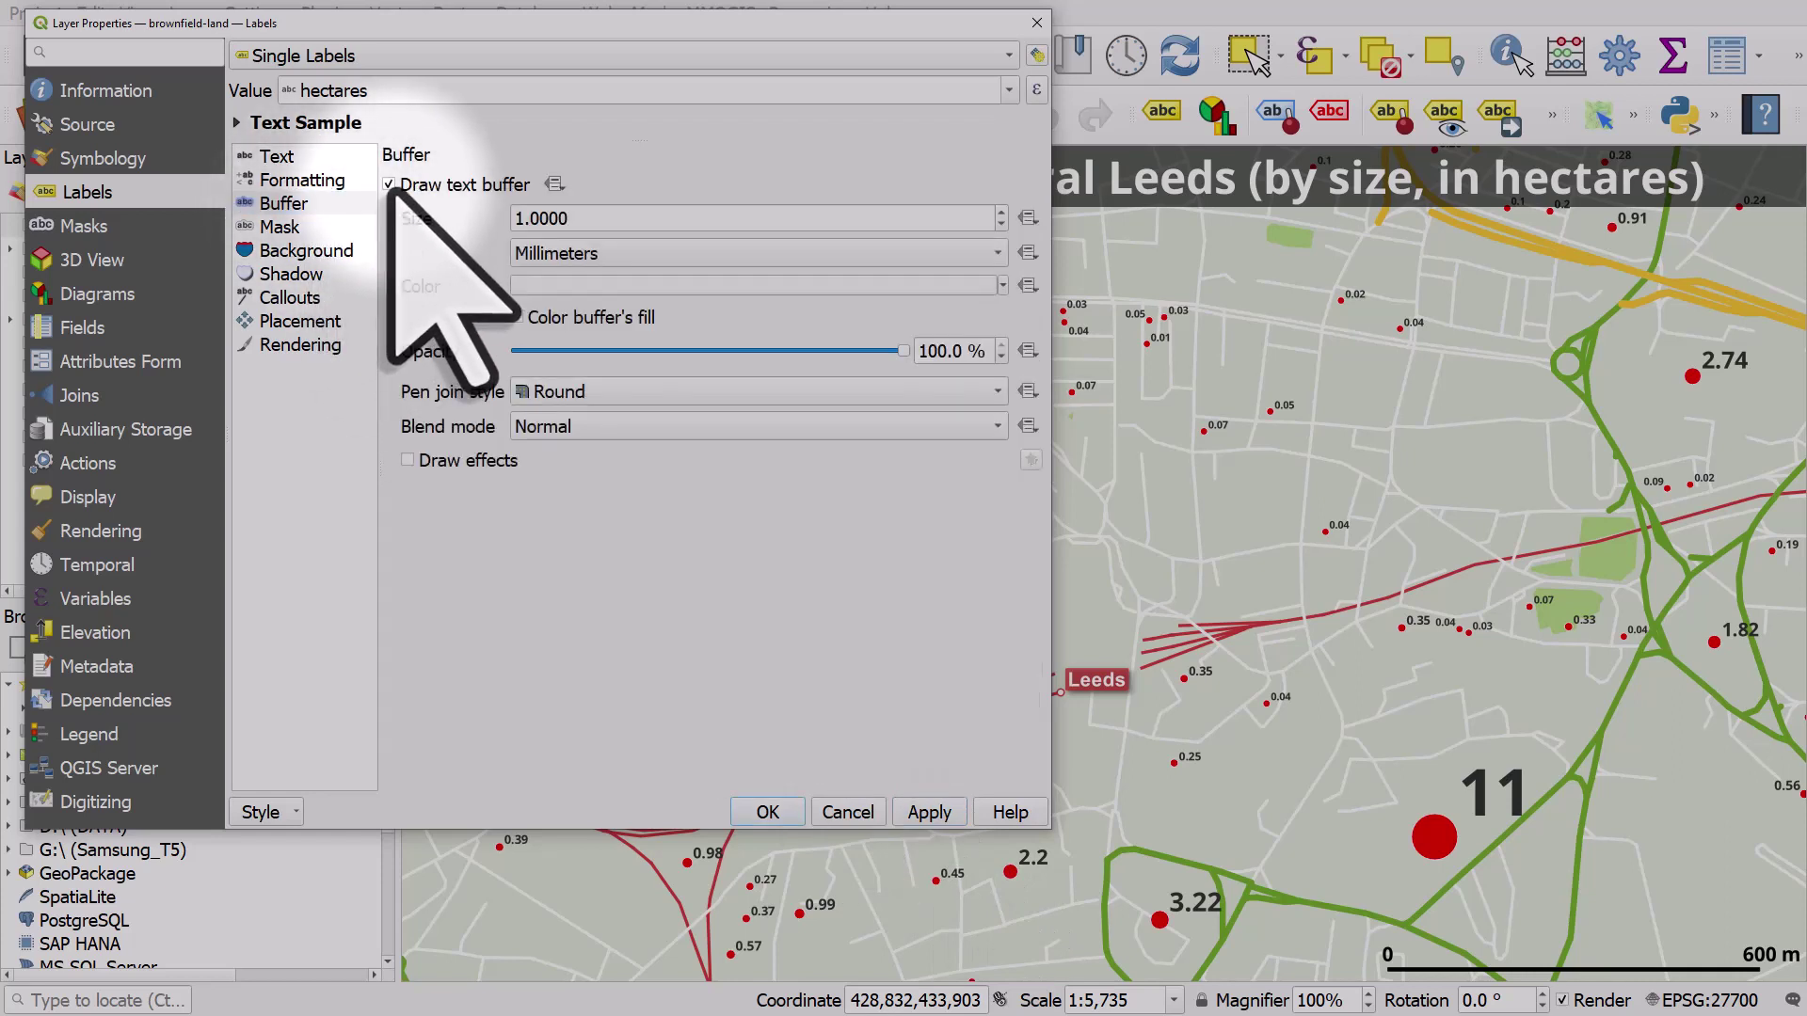
click(948, 815)
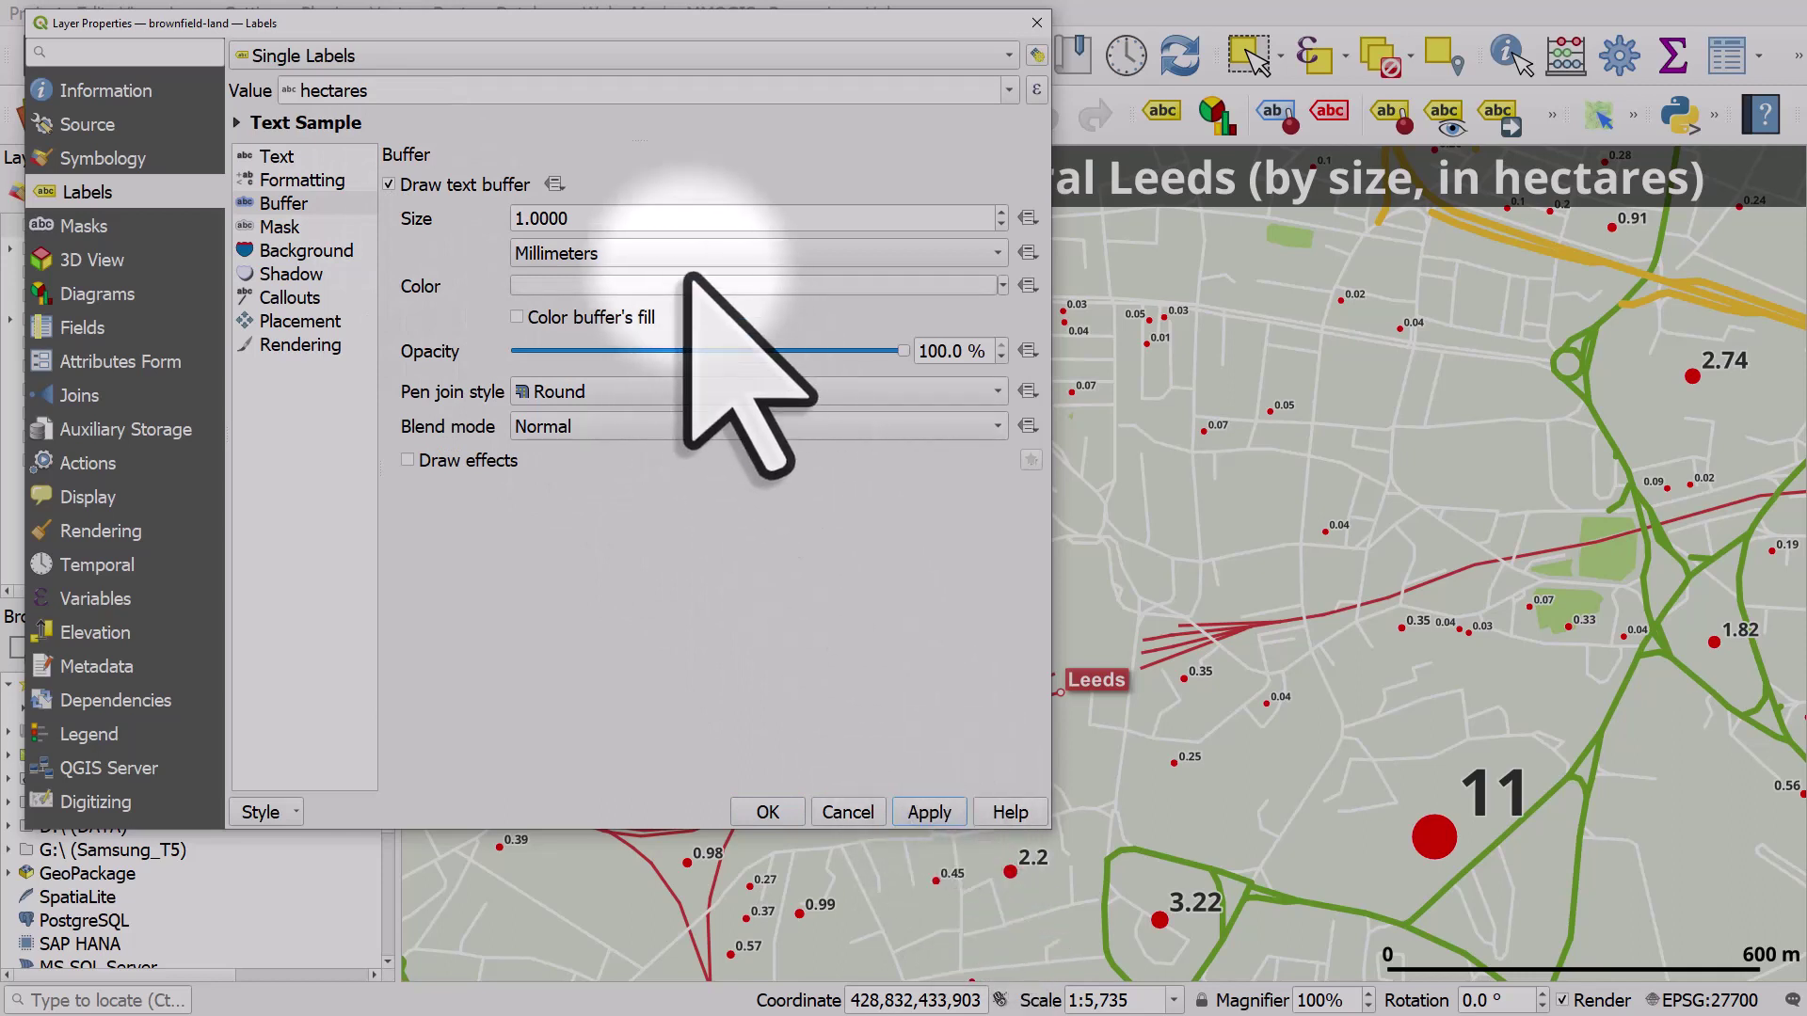
Drive the buffer size with an expression, editing the recent 8+"hectares"*4 toward 1+"hectares"*3
click(1027, 217)
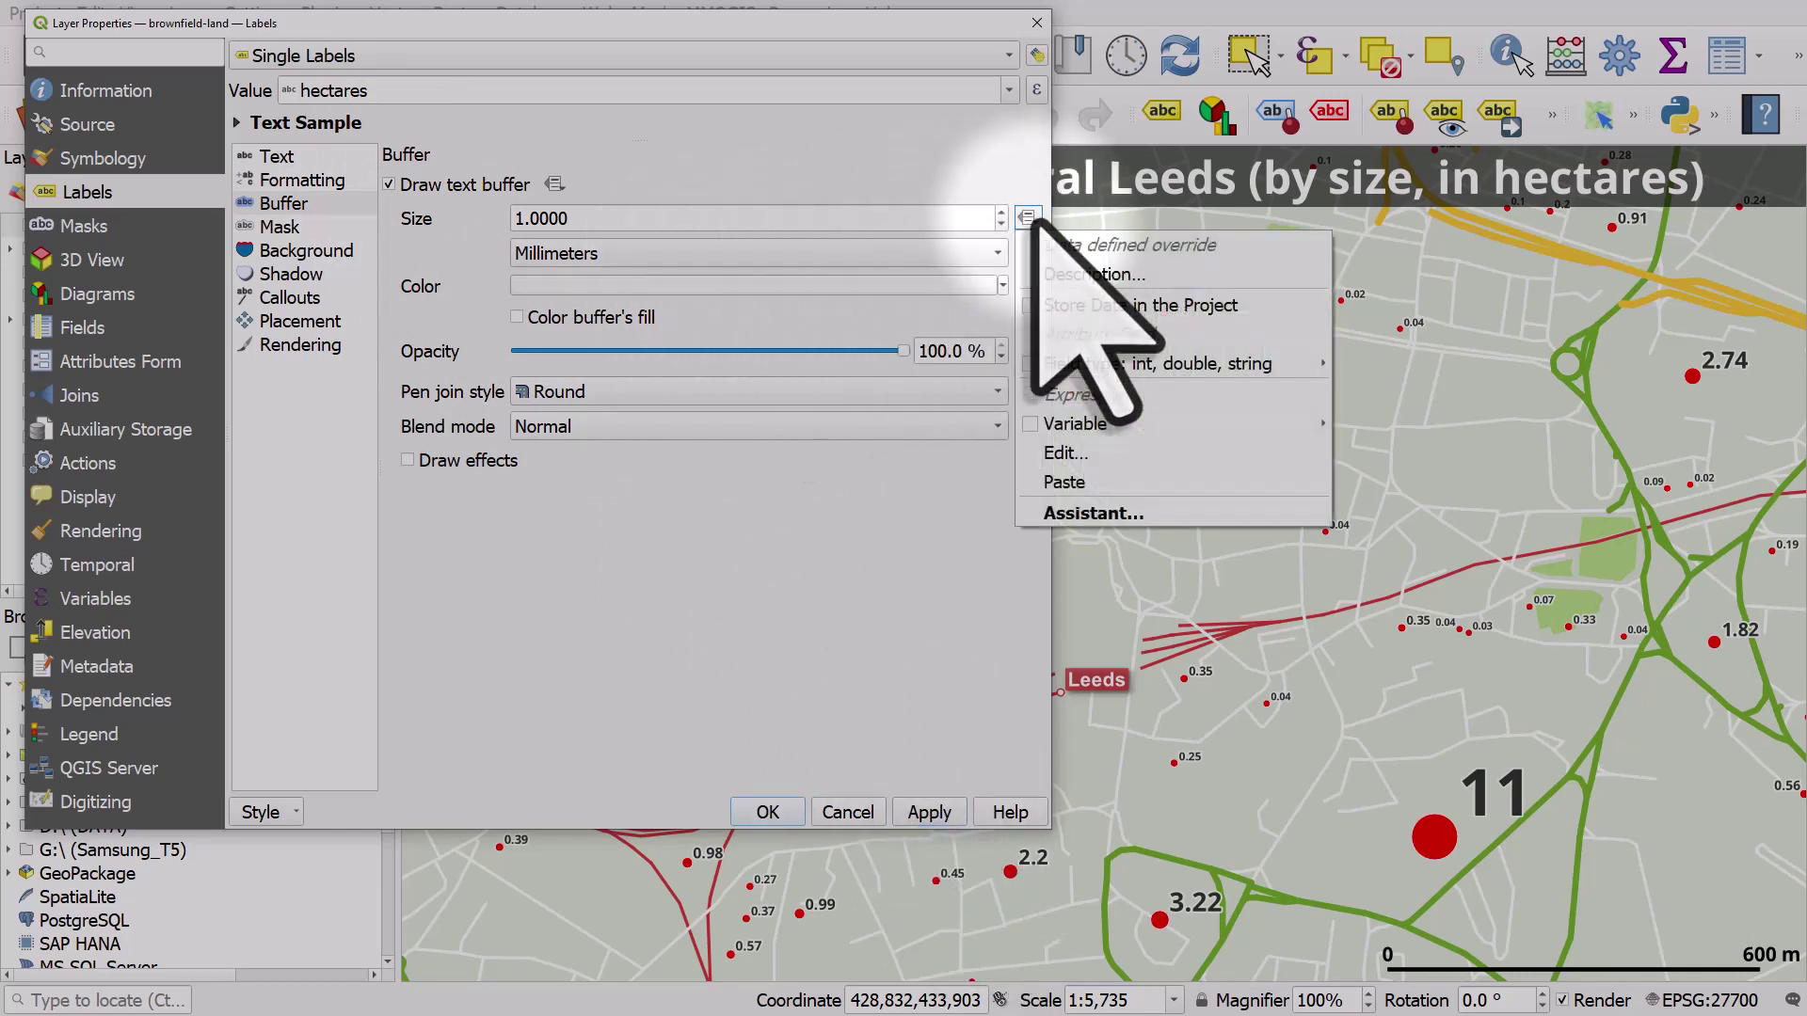
click(1082, 455)
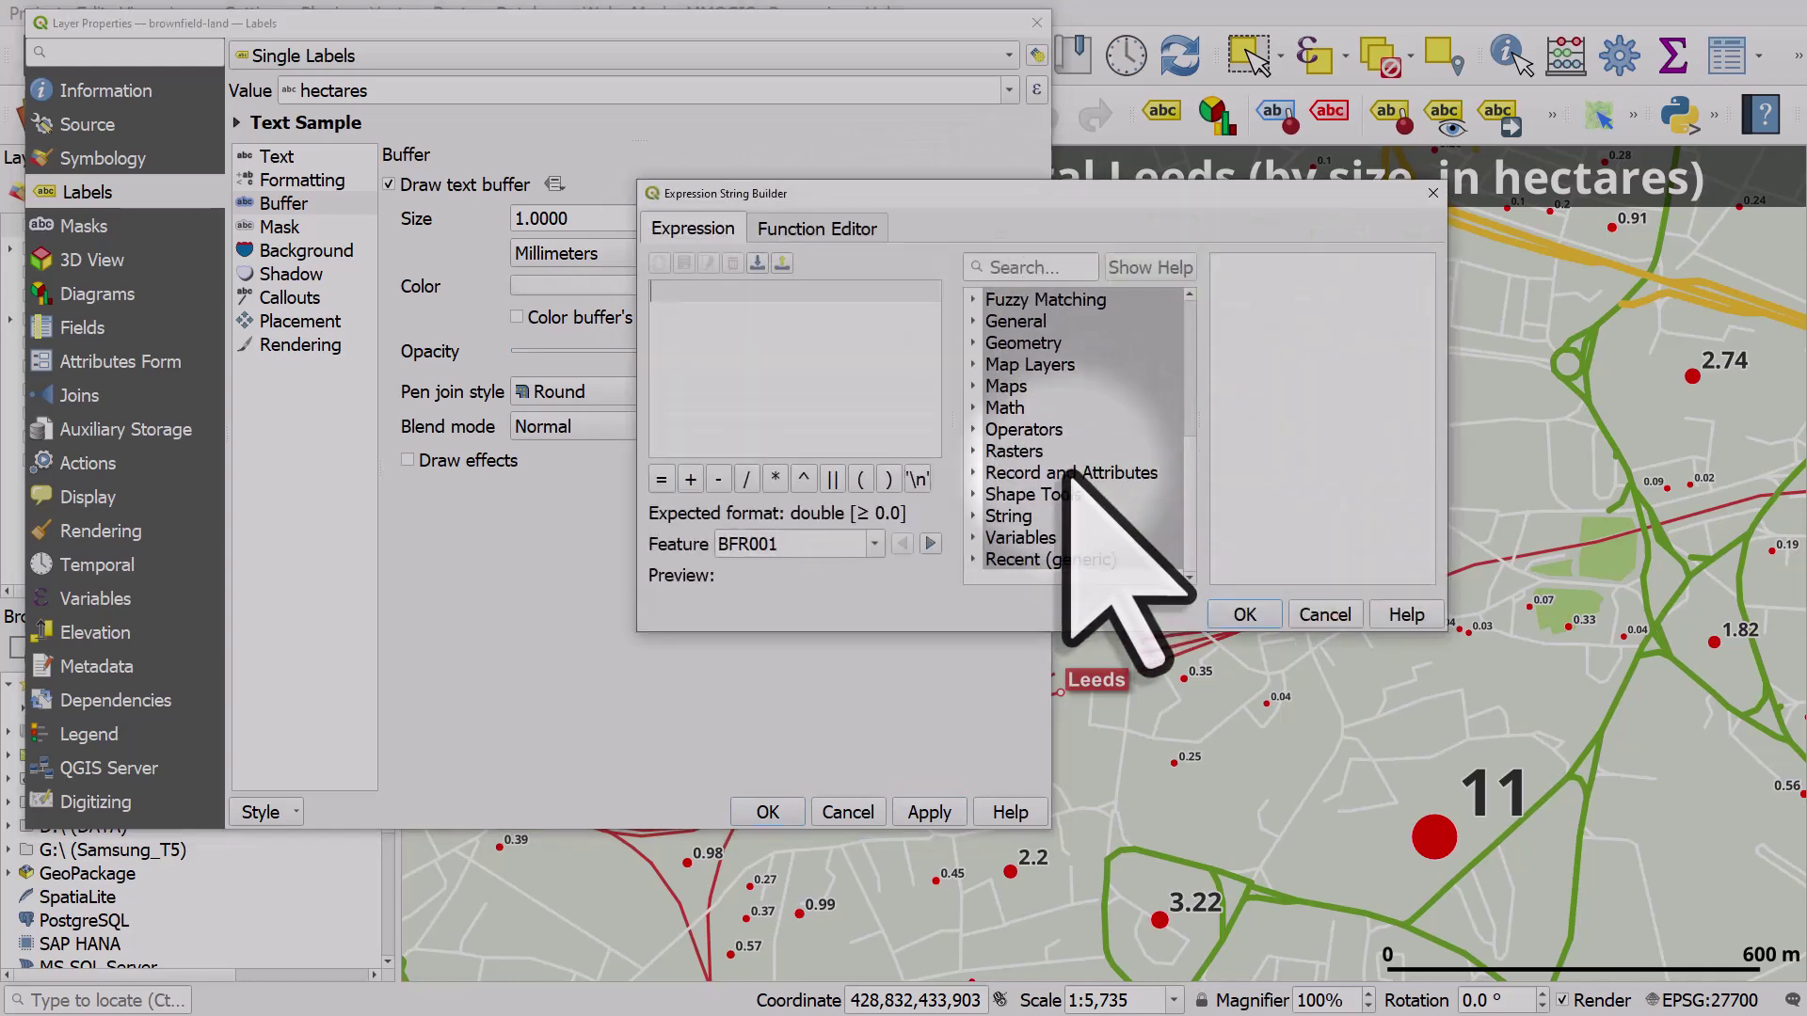
click(976, 559)
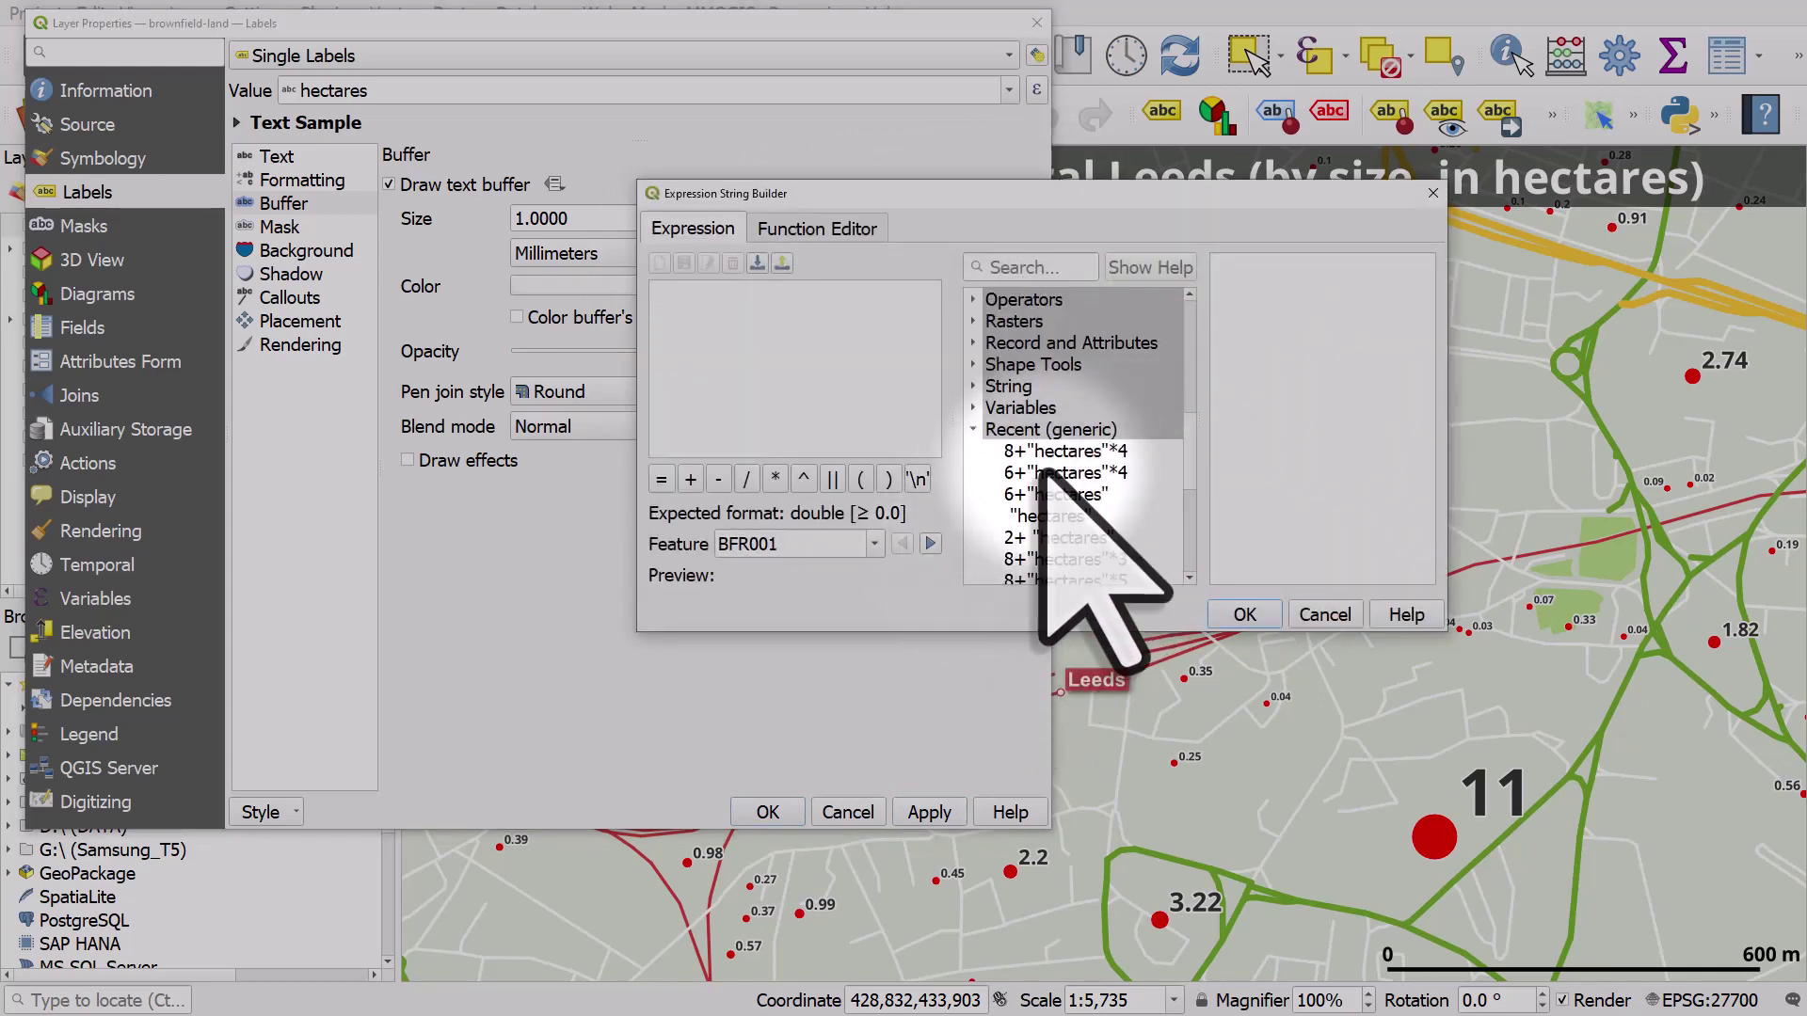
double_click(1061, 454)
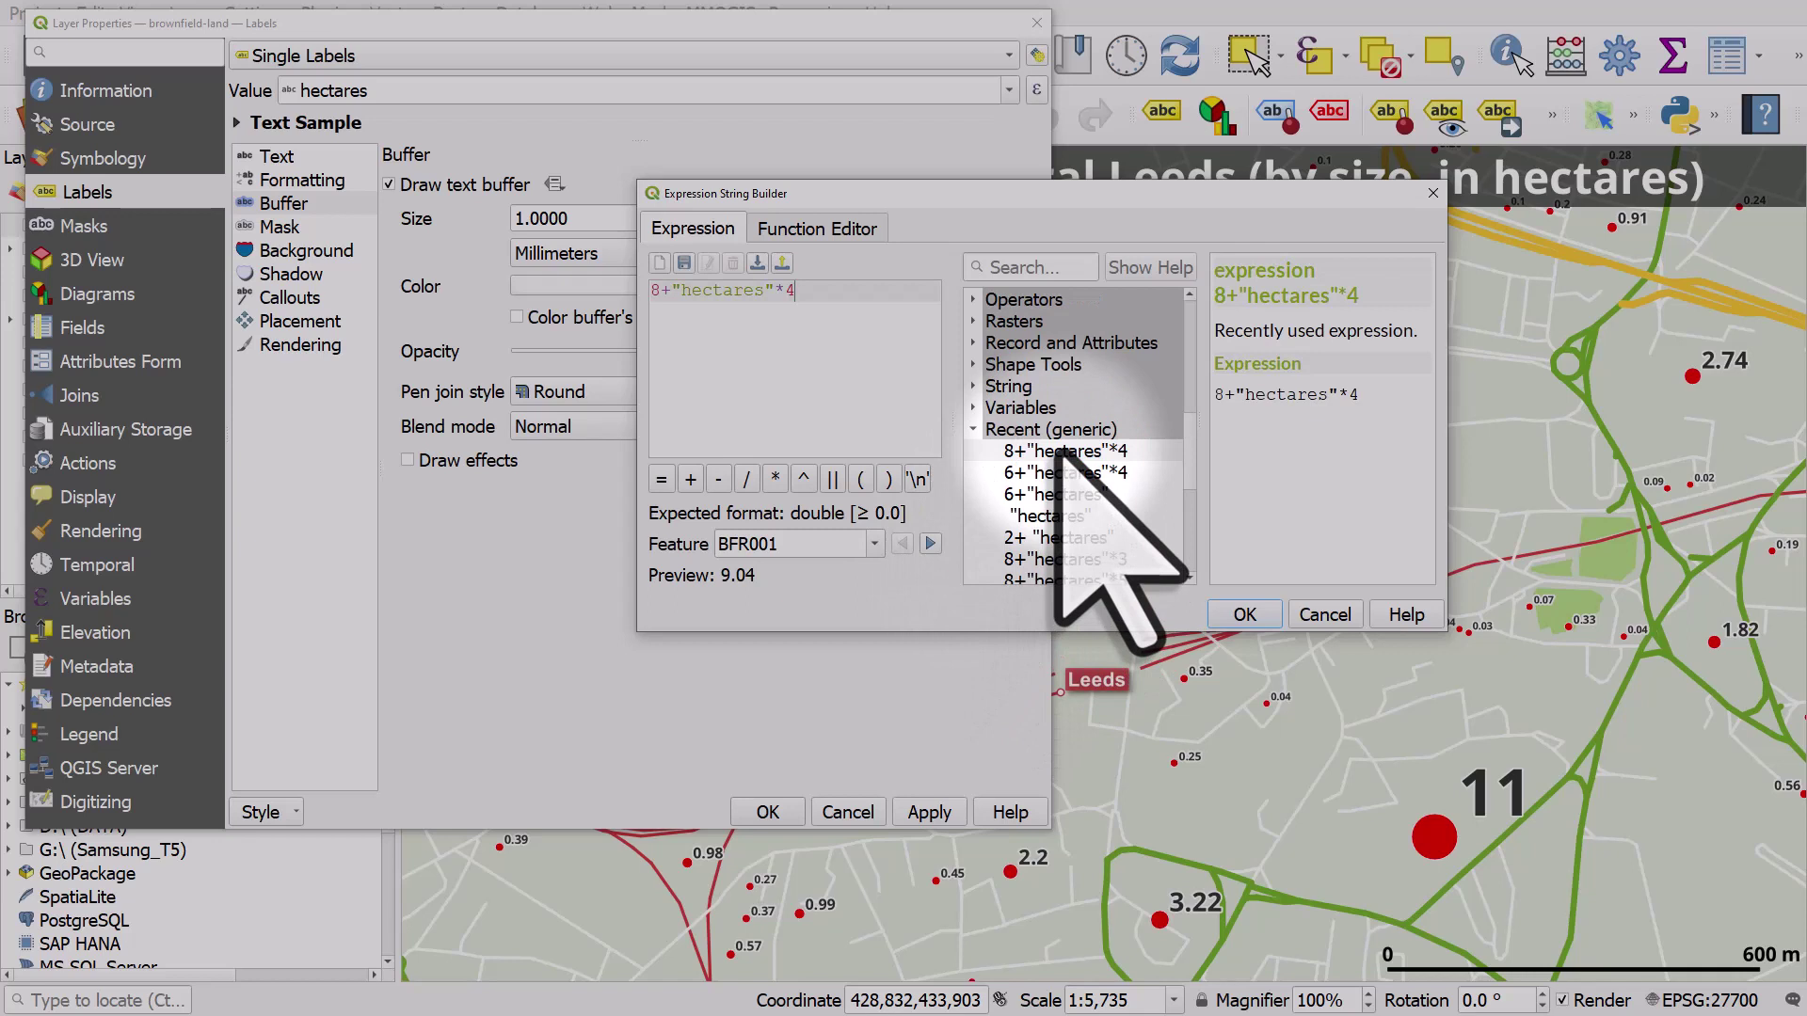
drag(775, 292, 815, 295)
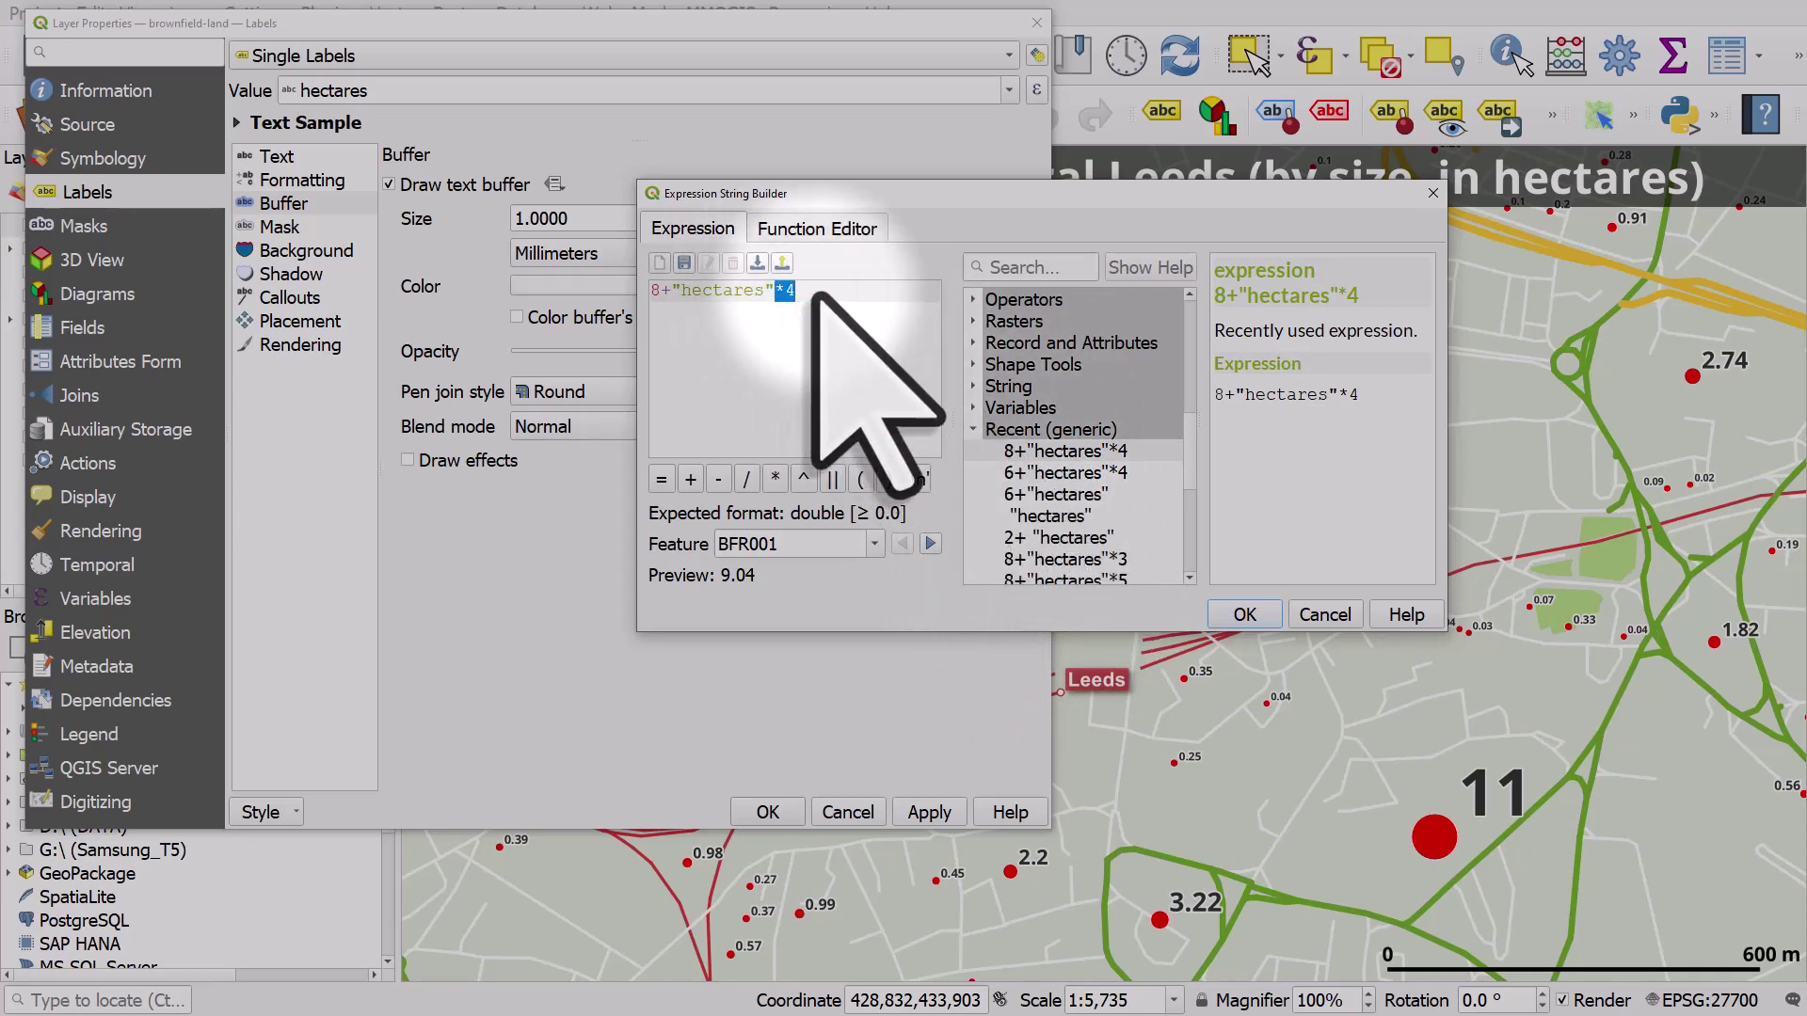
key(BackSpace)
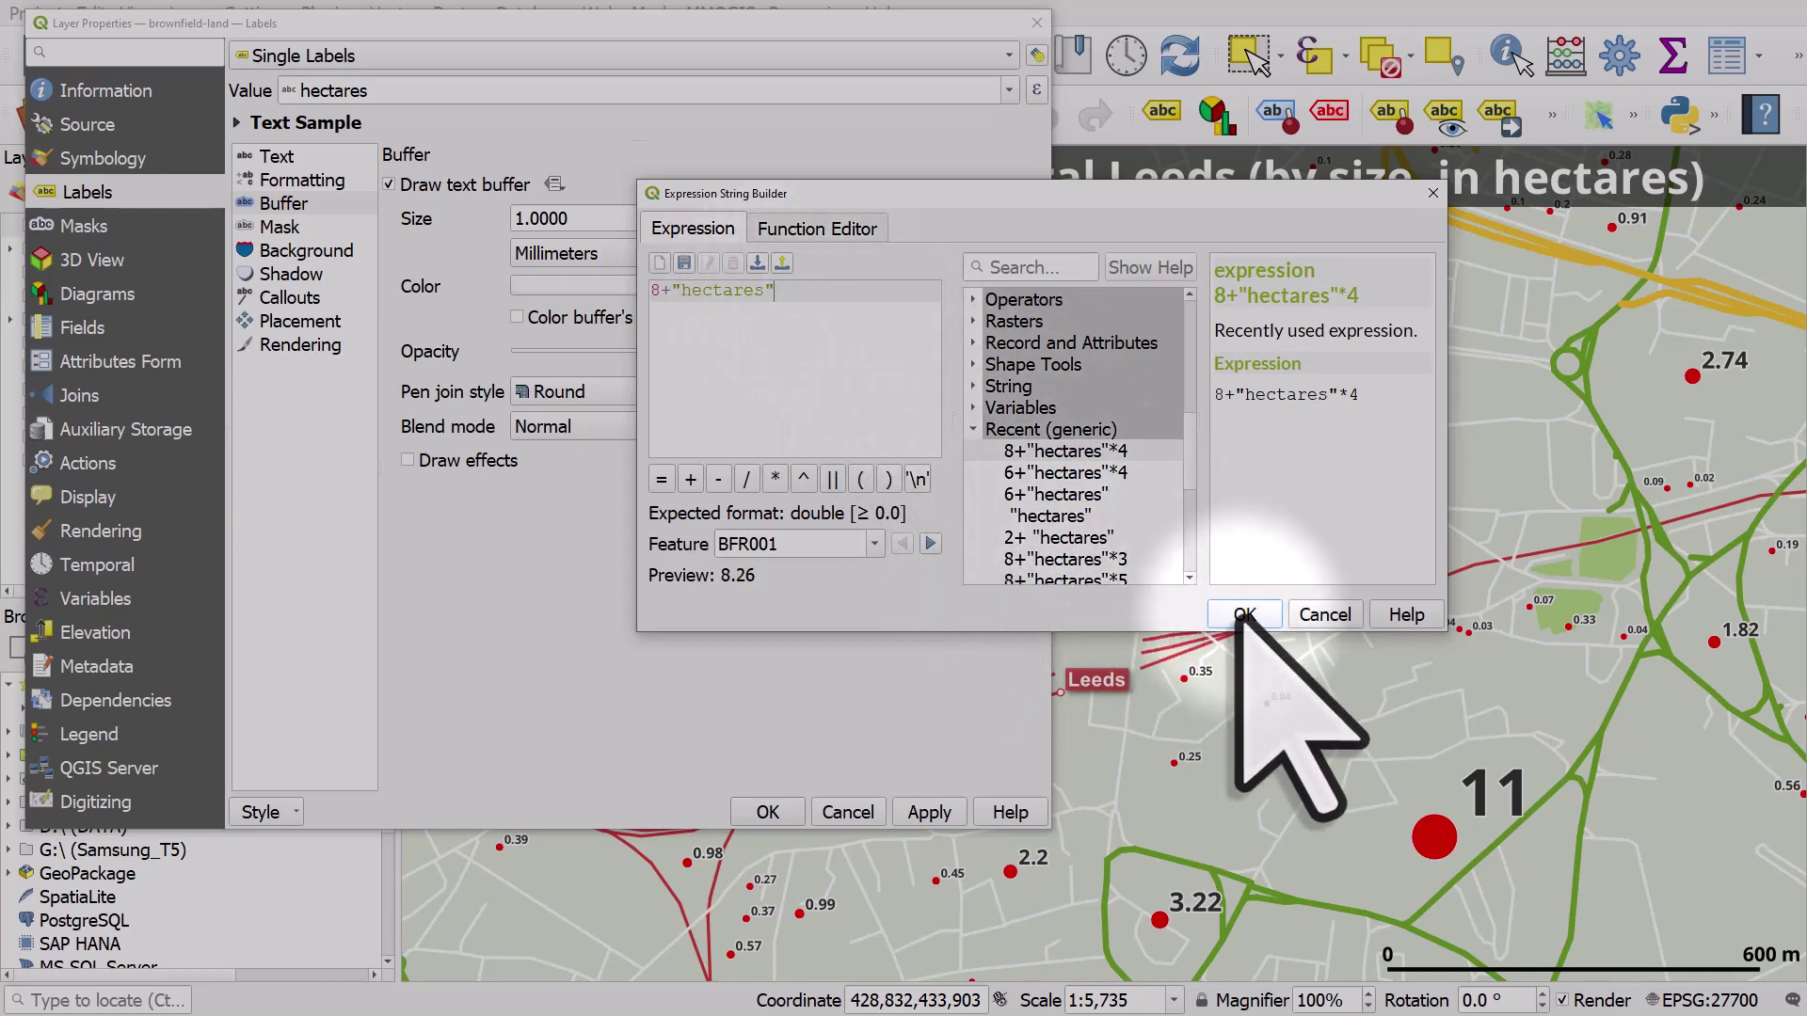
double_click(656, 290)
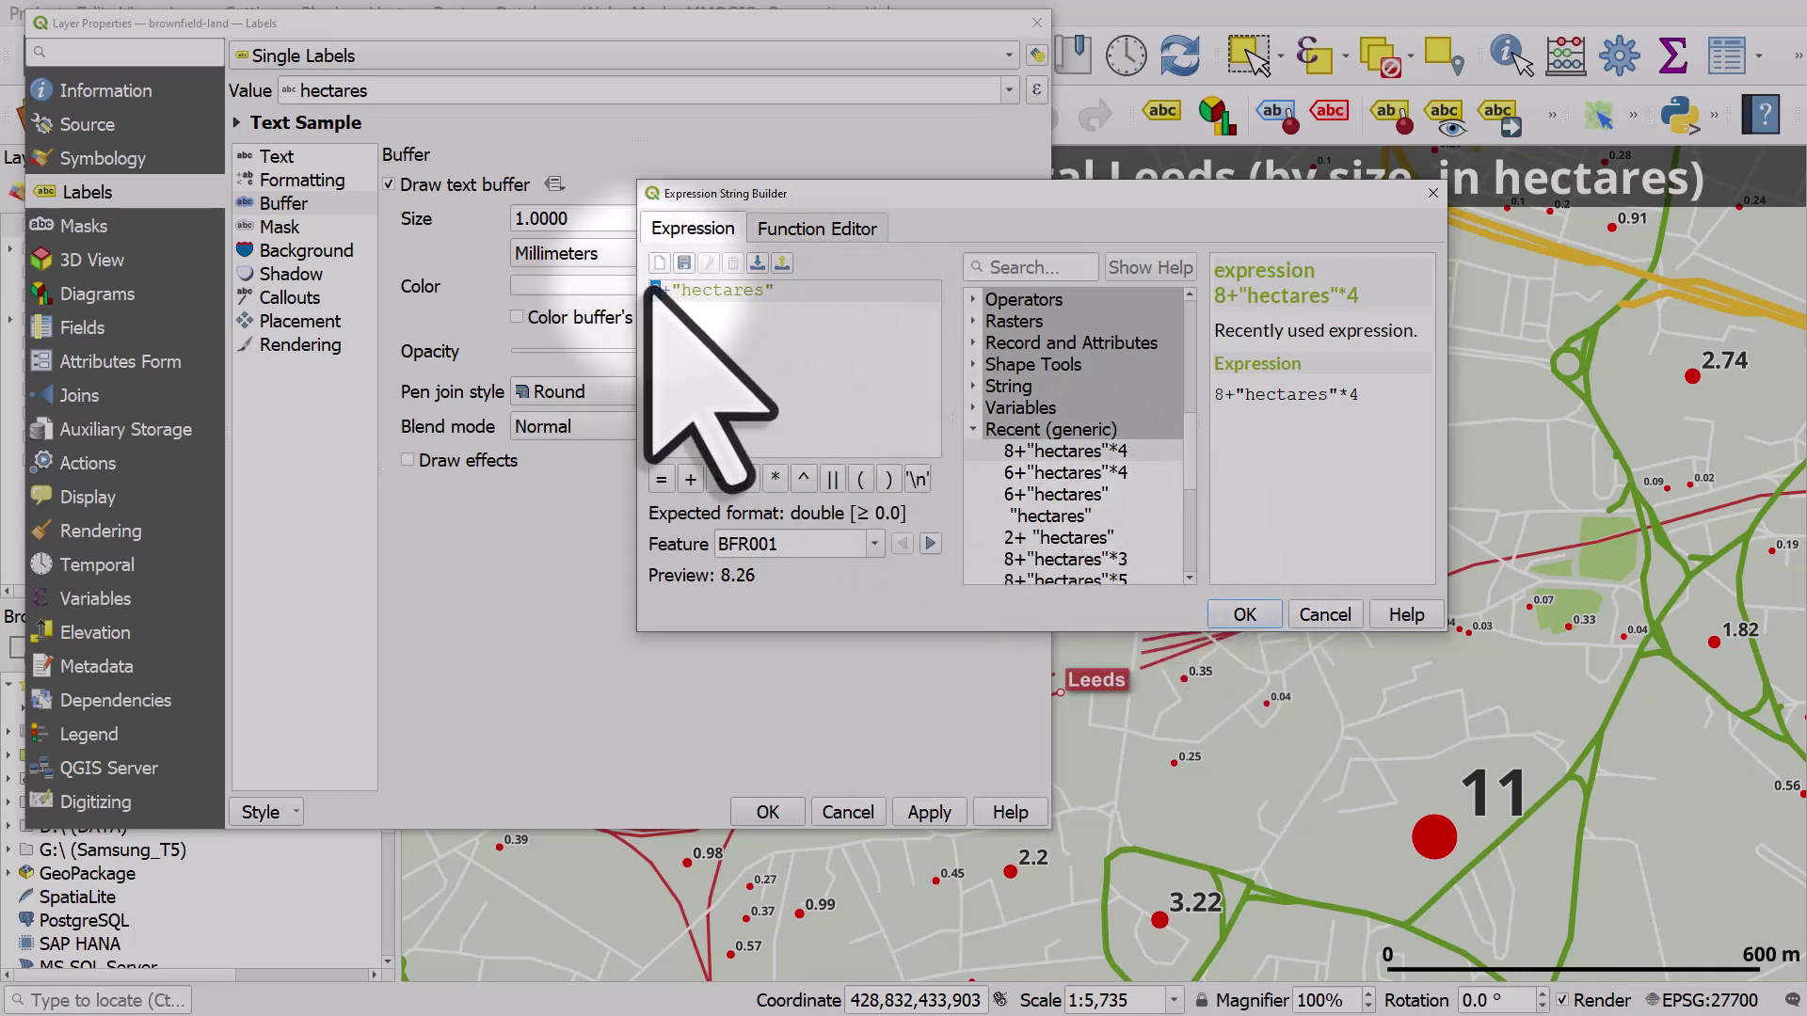
text(1)
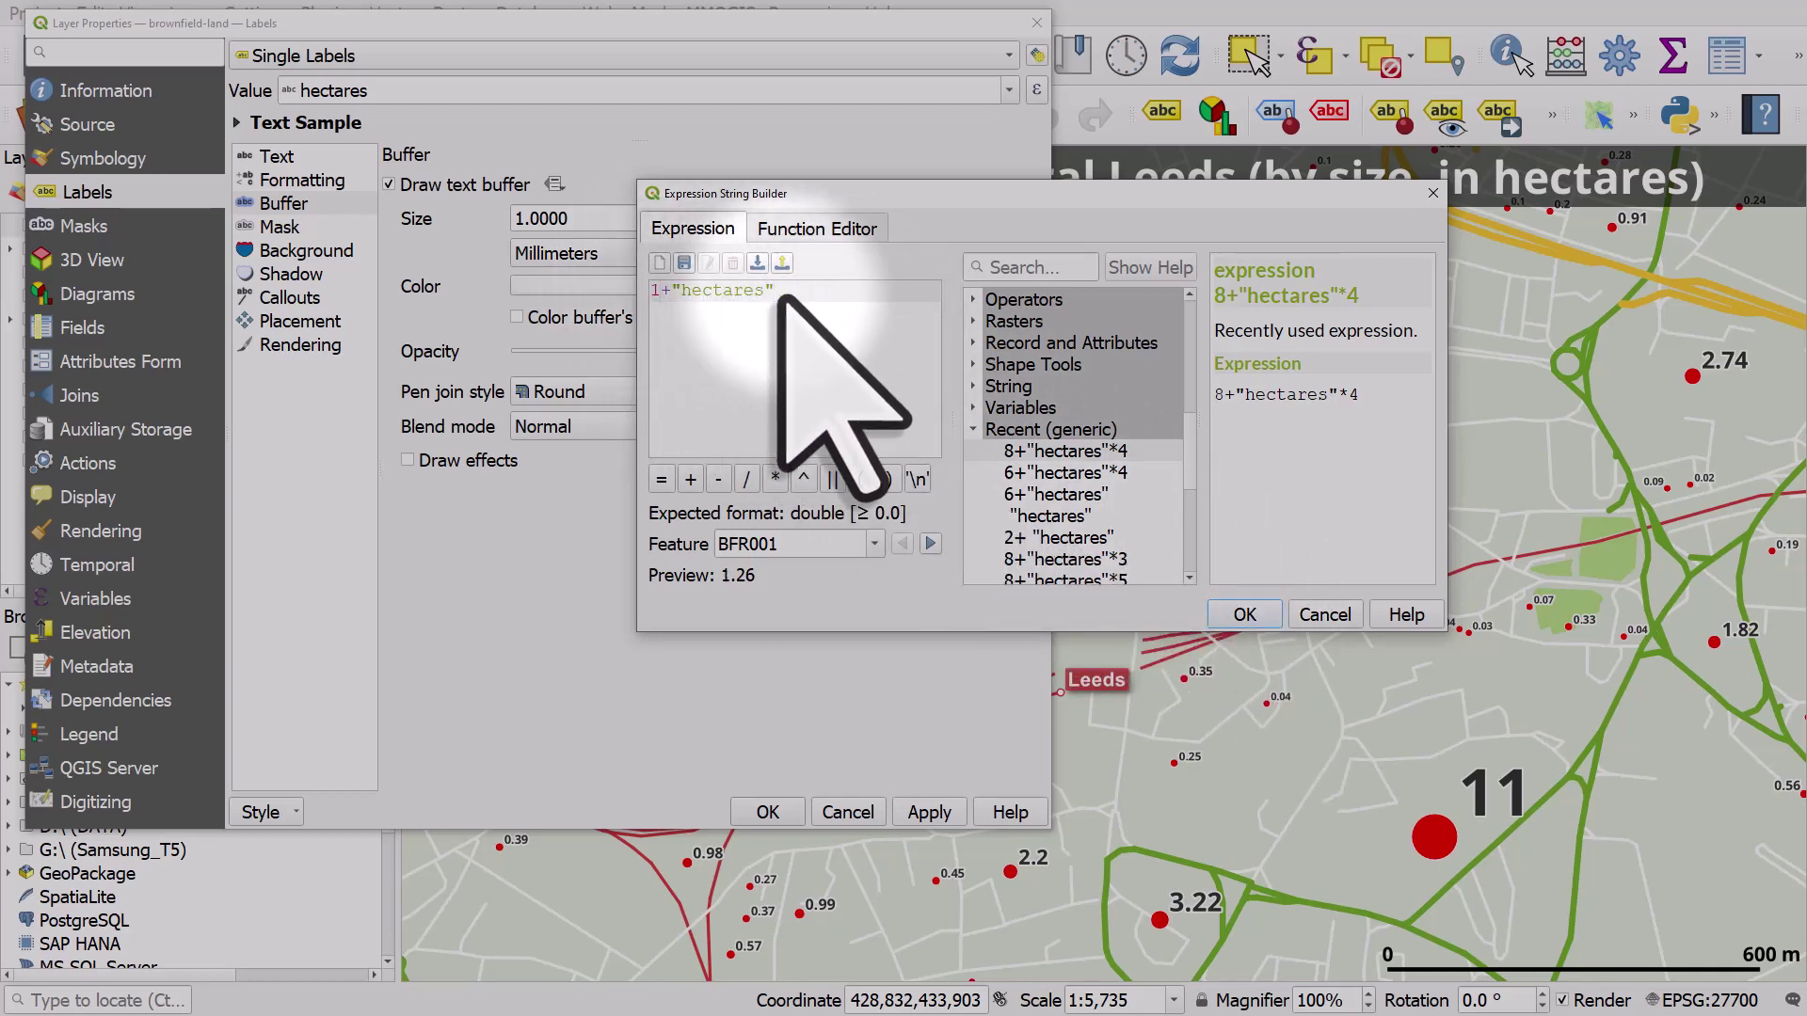
text(*3)
Apply the buffer size expression, then trim it to 1+"hectares" and apply again
click(1246, 615)
click(954, 810)
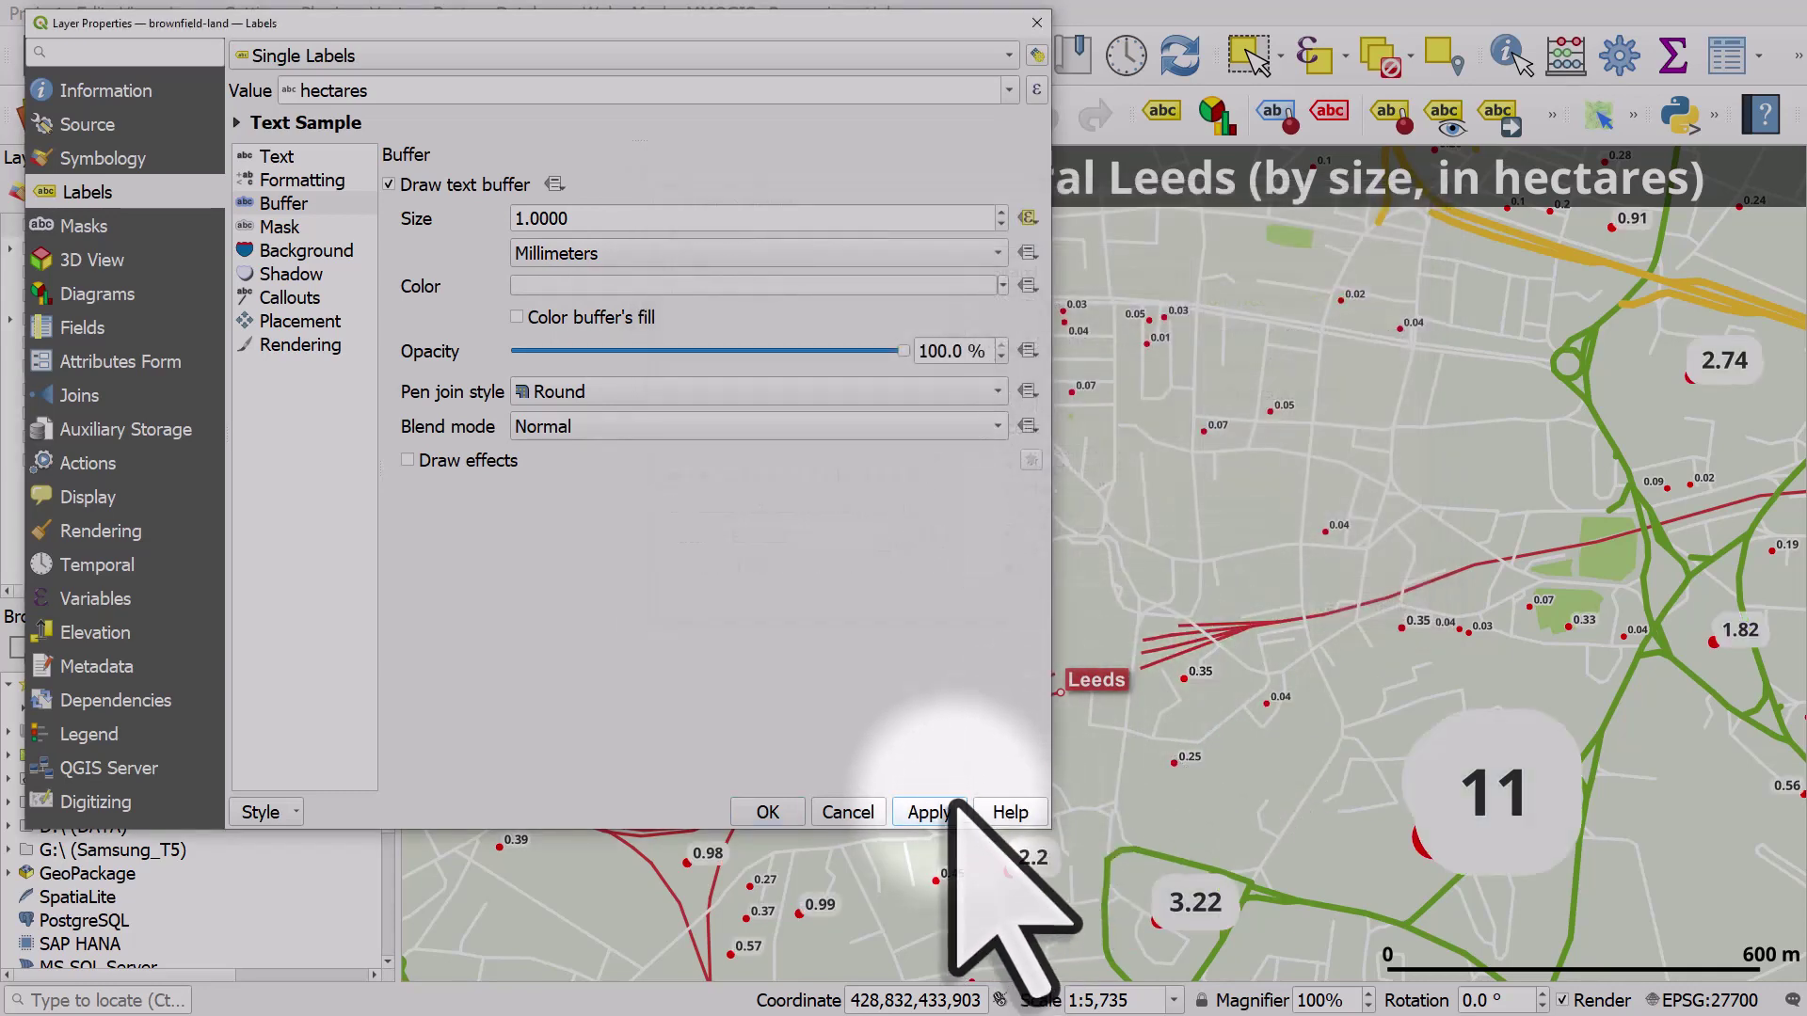
click(1027, 219)
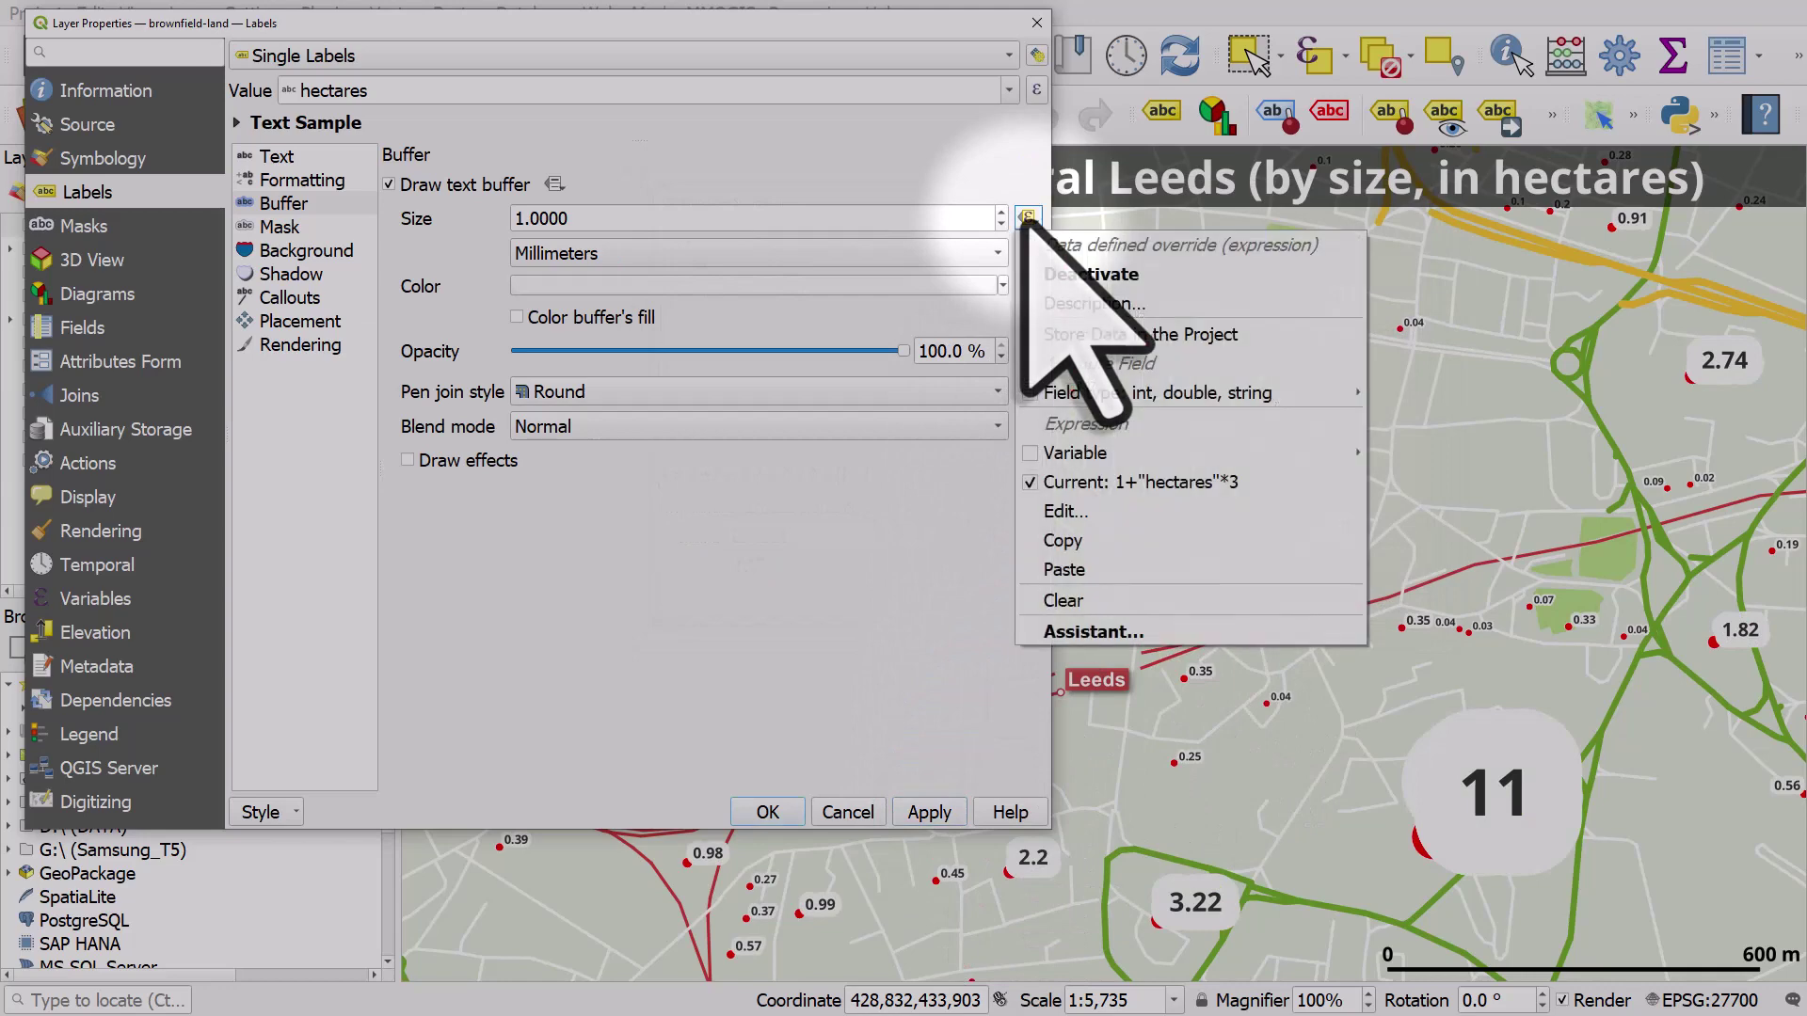
click(1129, 511)
drag(773, 290, 797, 290)
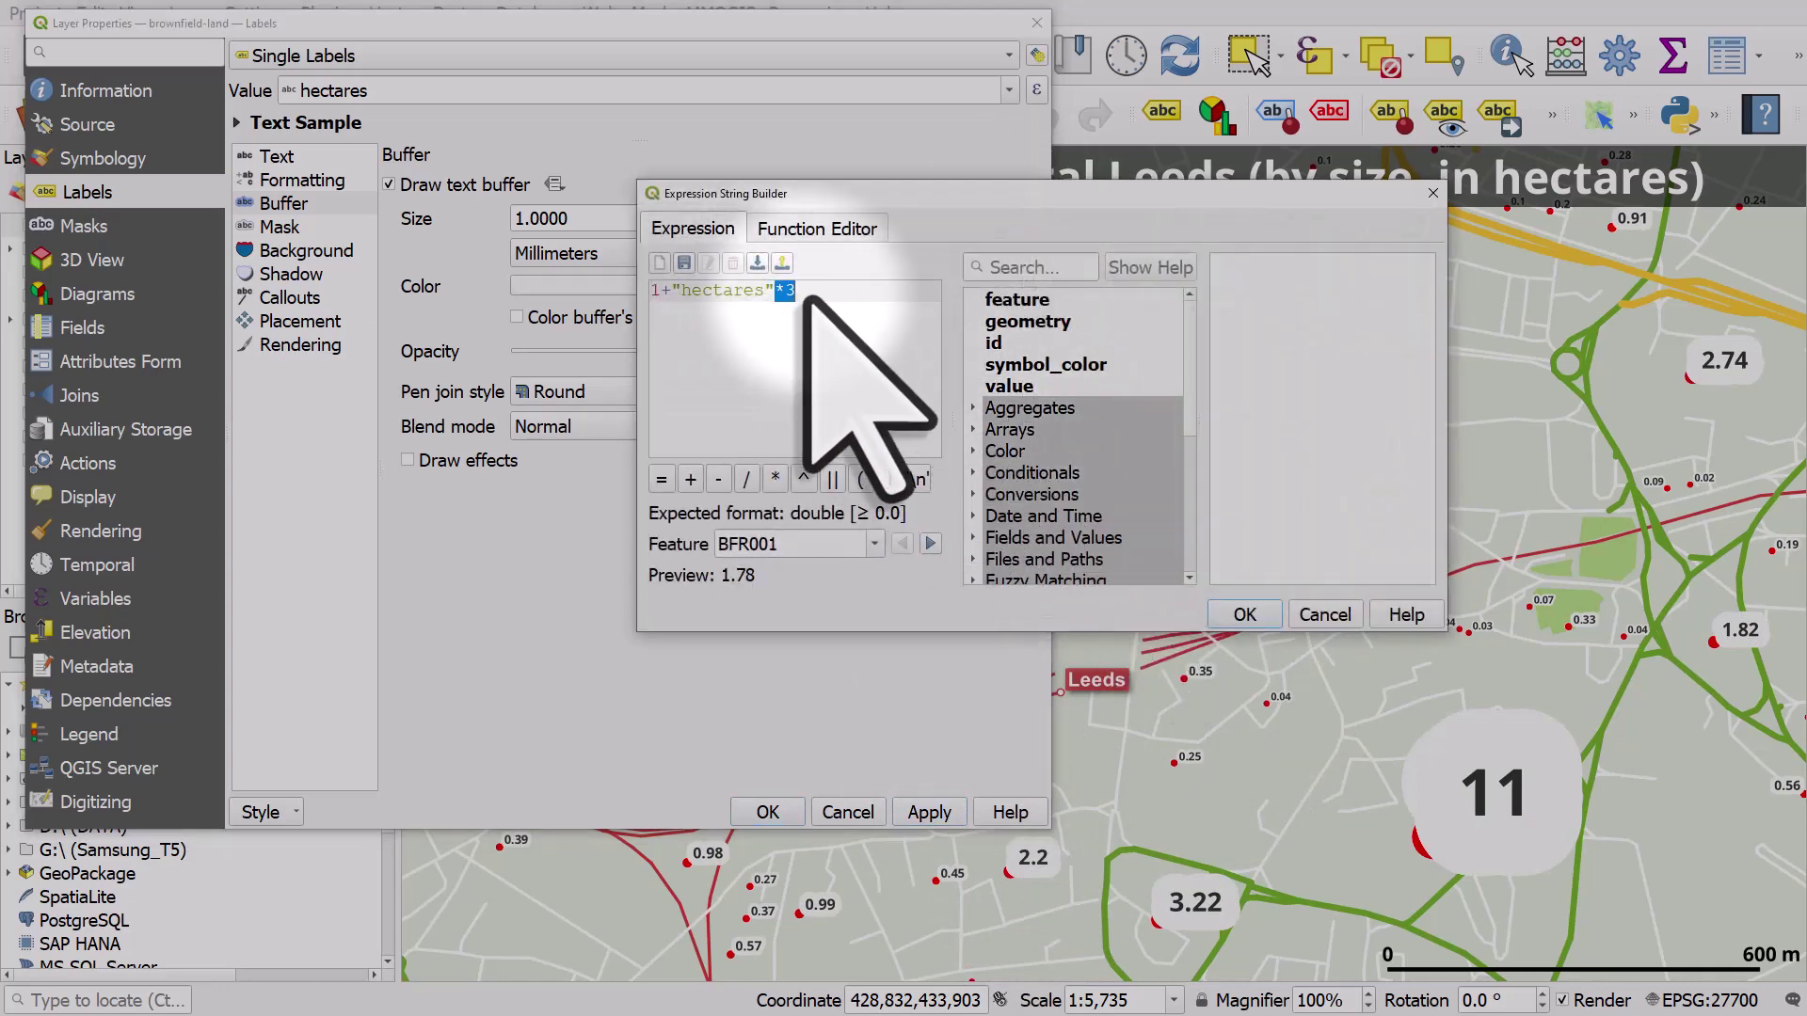
key(BackSpace)
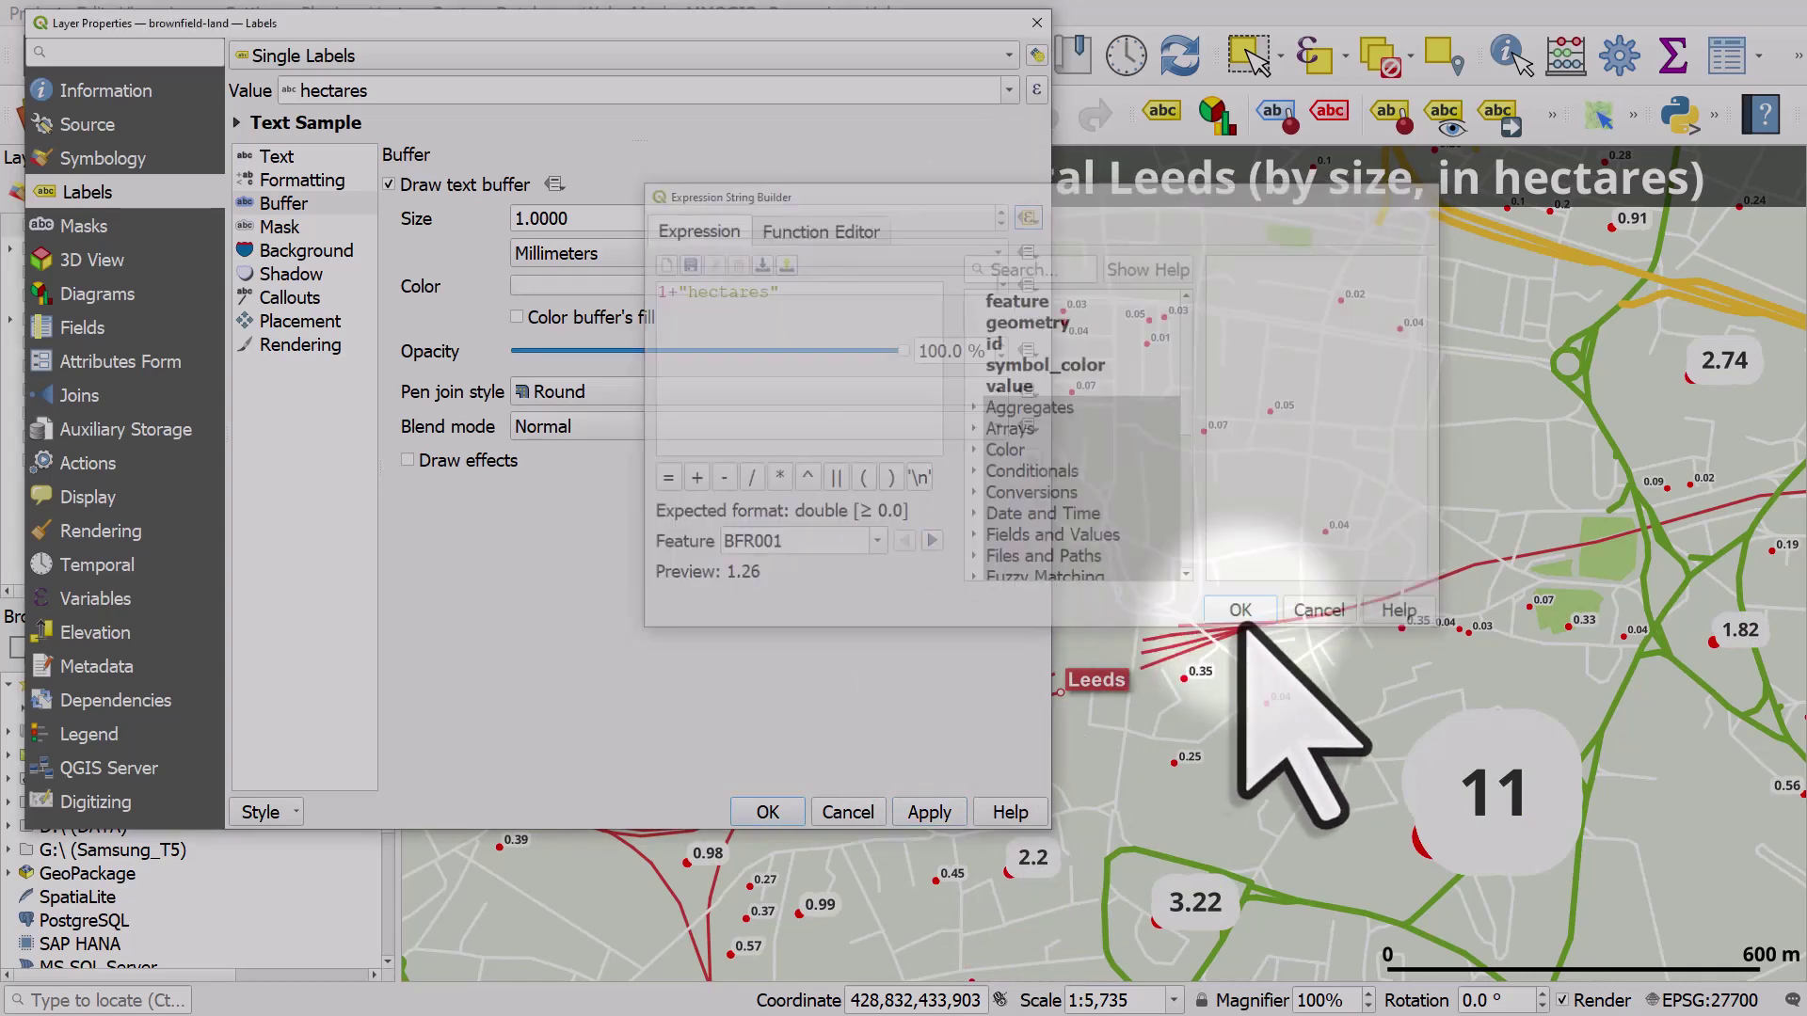
click(1245, 614)
click(951, 814)
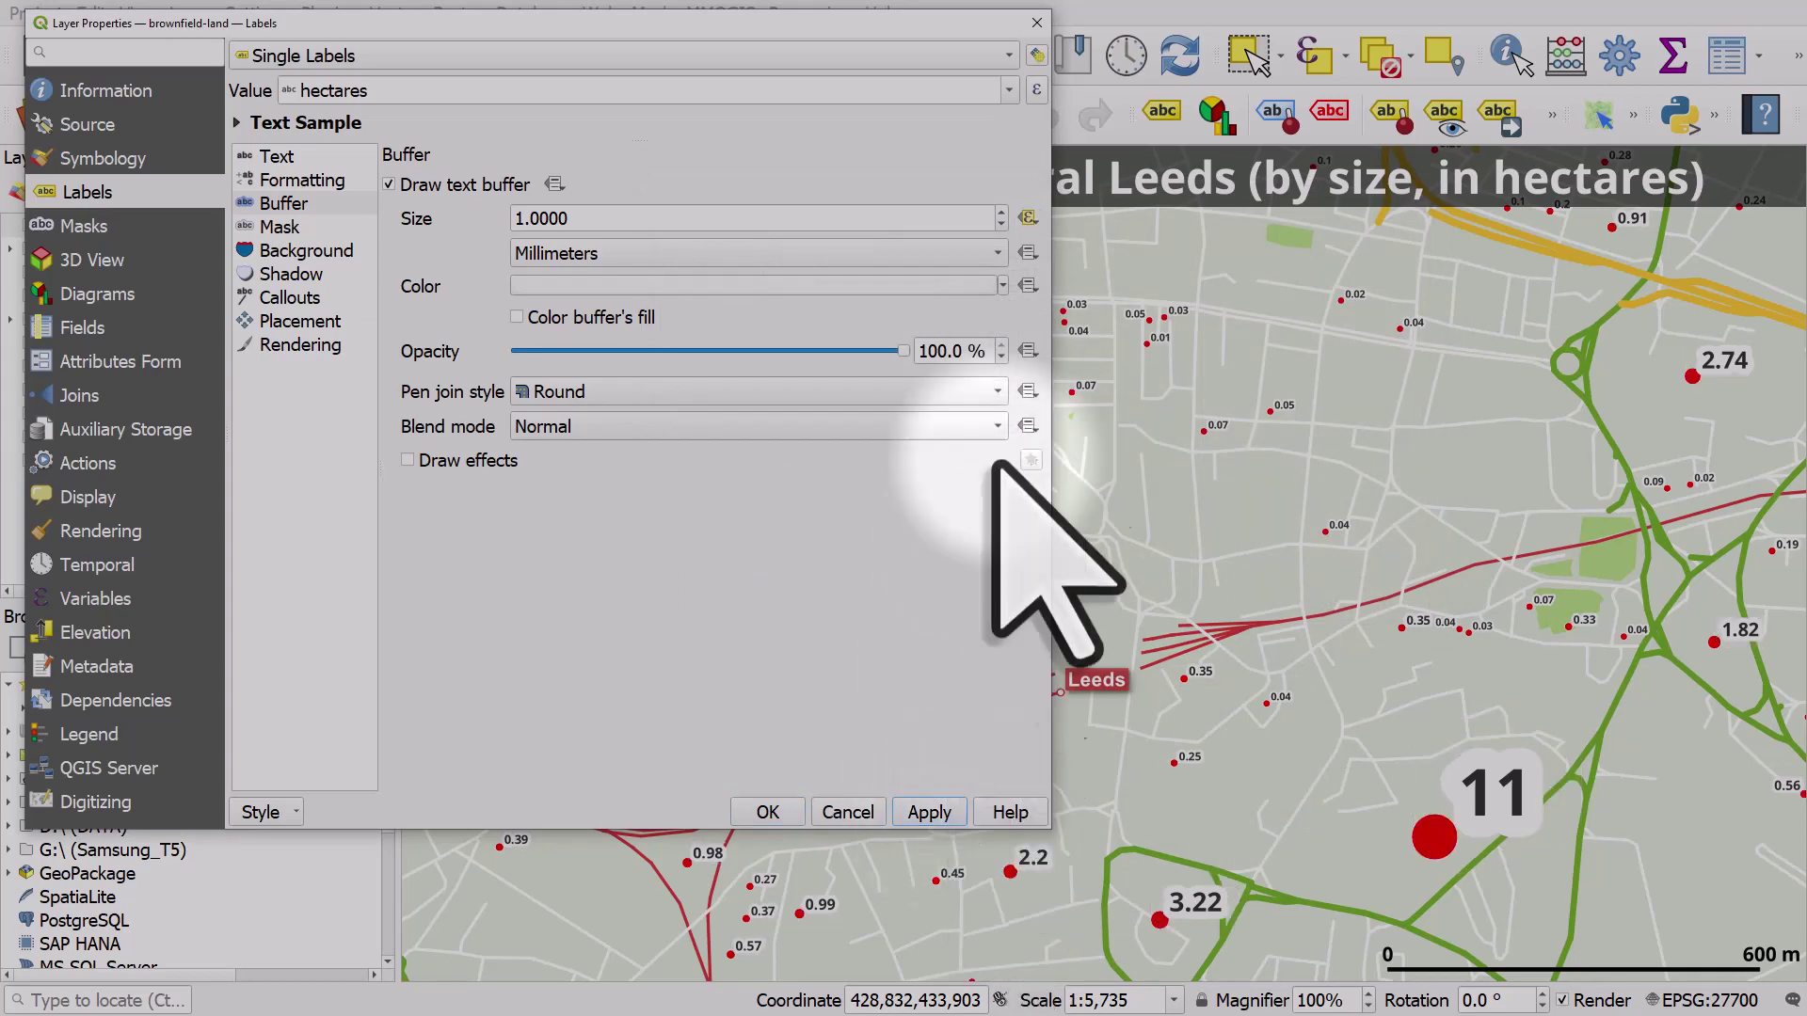
Change the buffer size expression to 1+"hectares"/5 and apply it
click(1028, 218)
click(1125, 513)
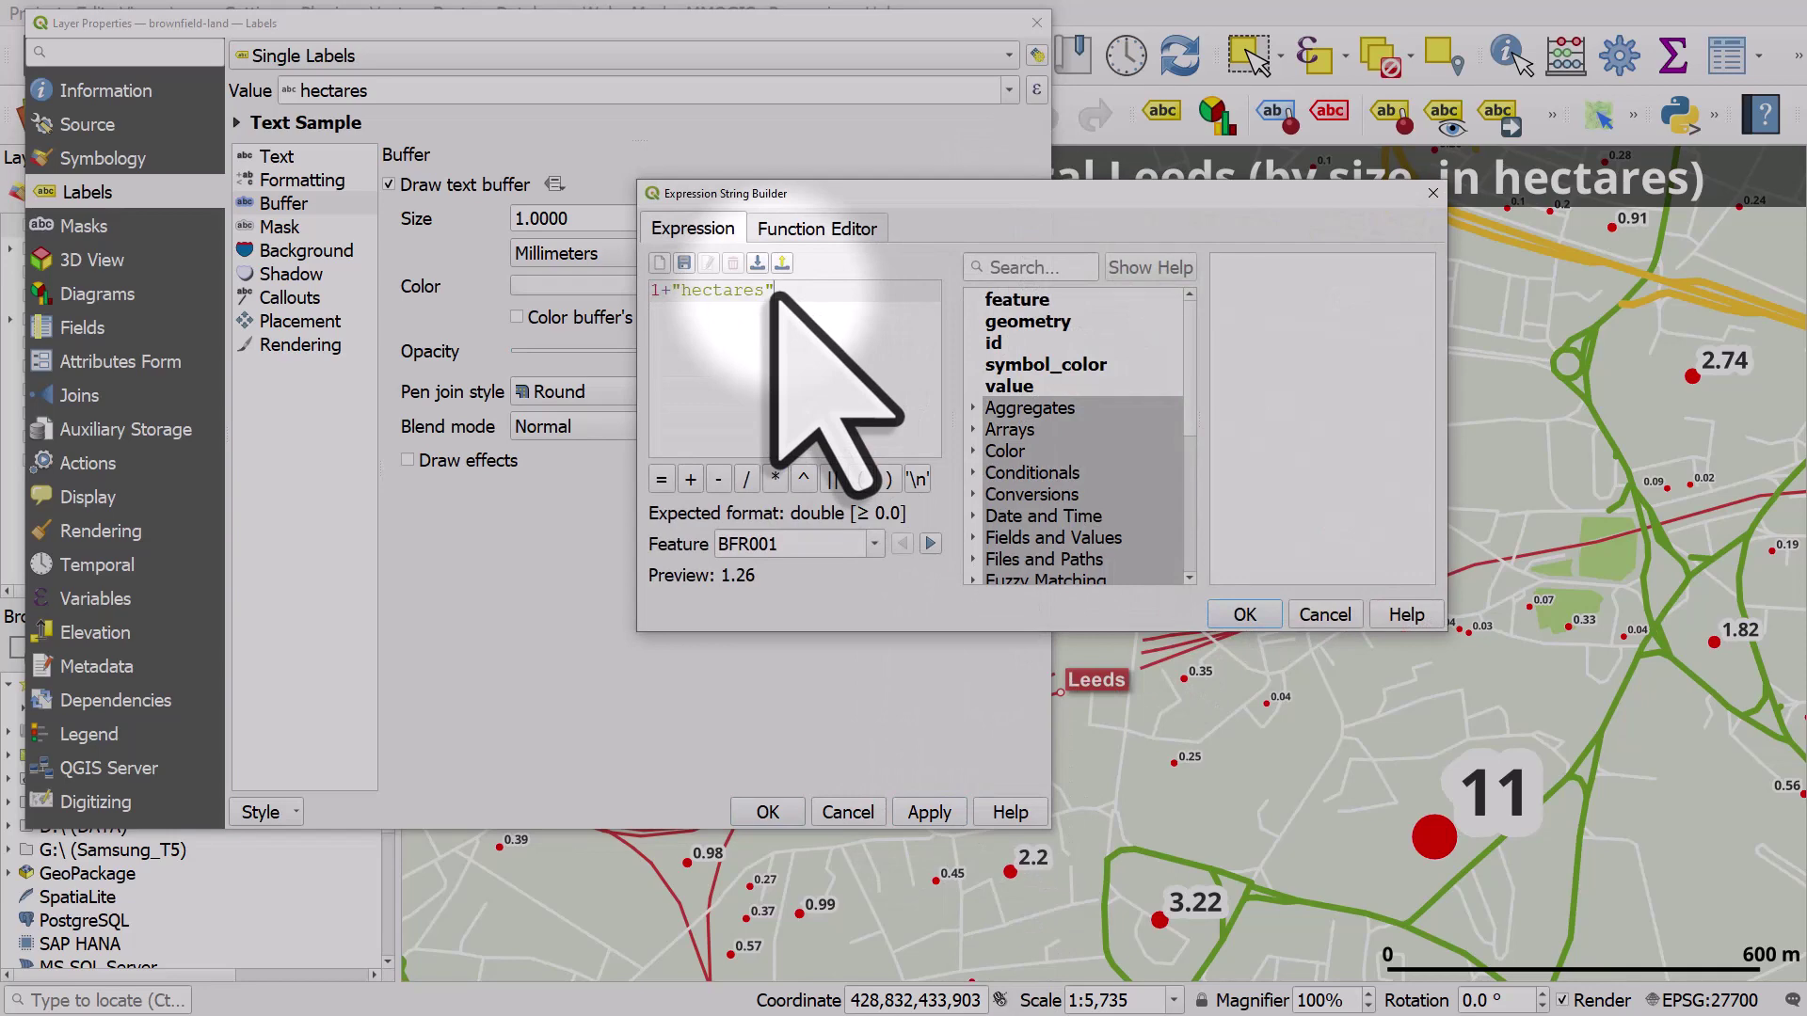
text(/5)
click(1244, 615)
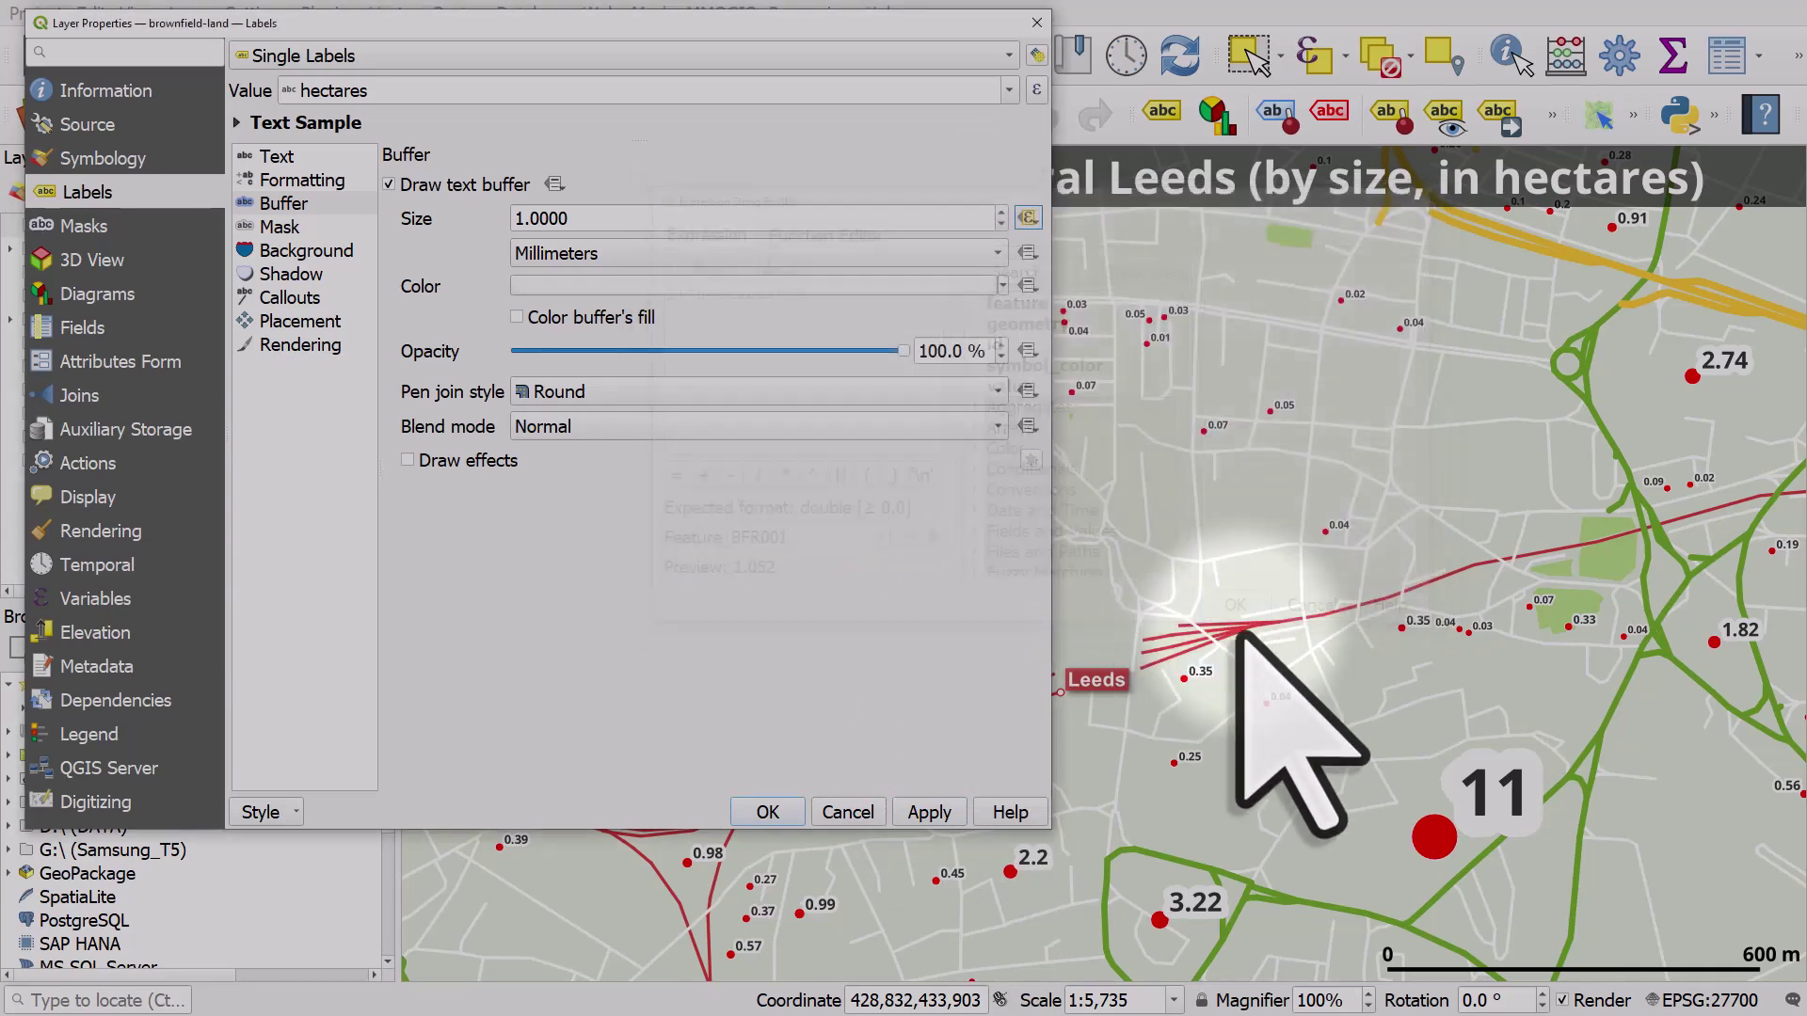
click(949, 807)
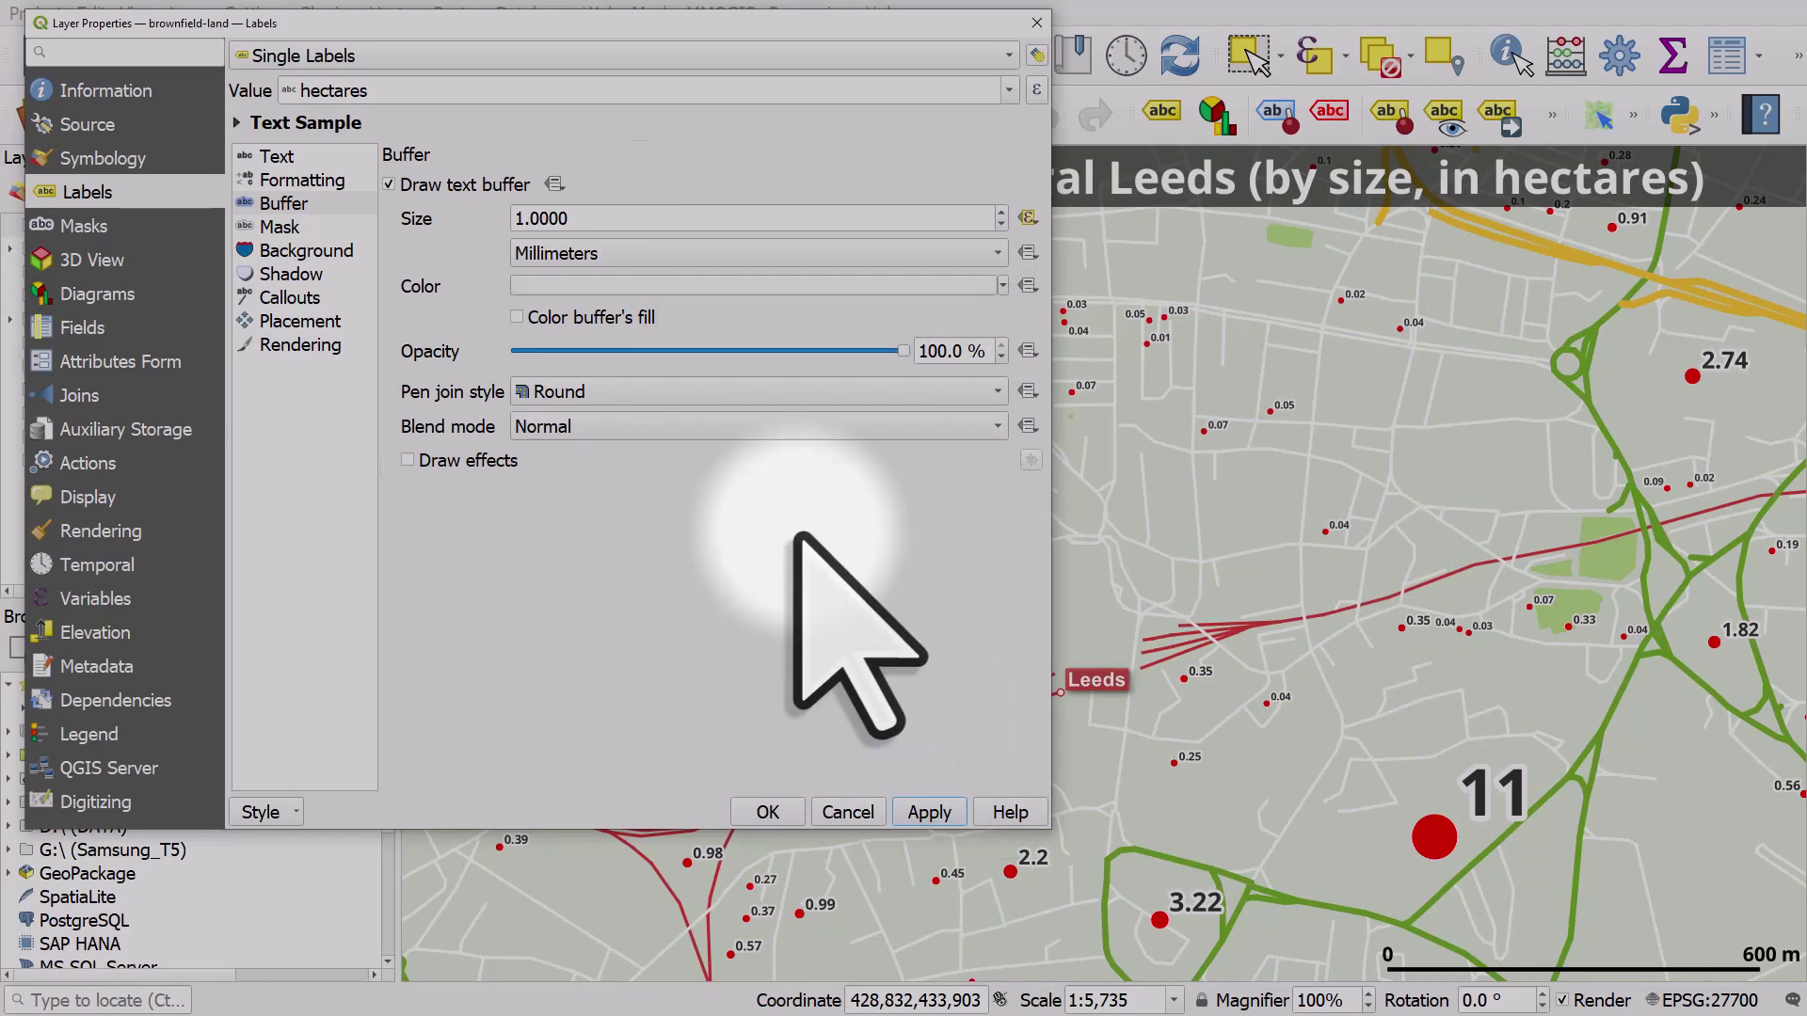
click(769, 811)
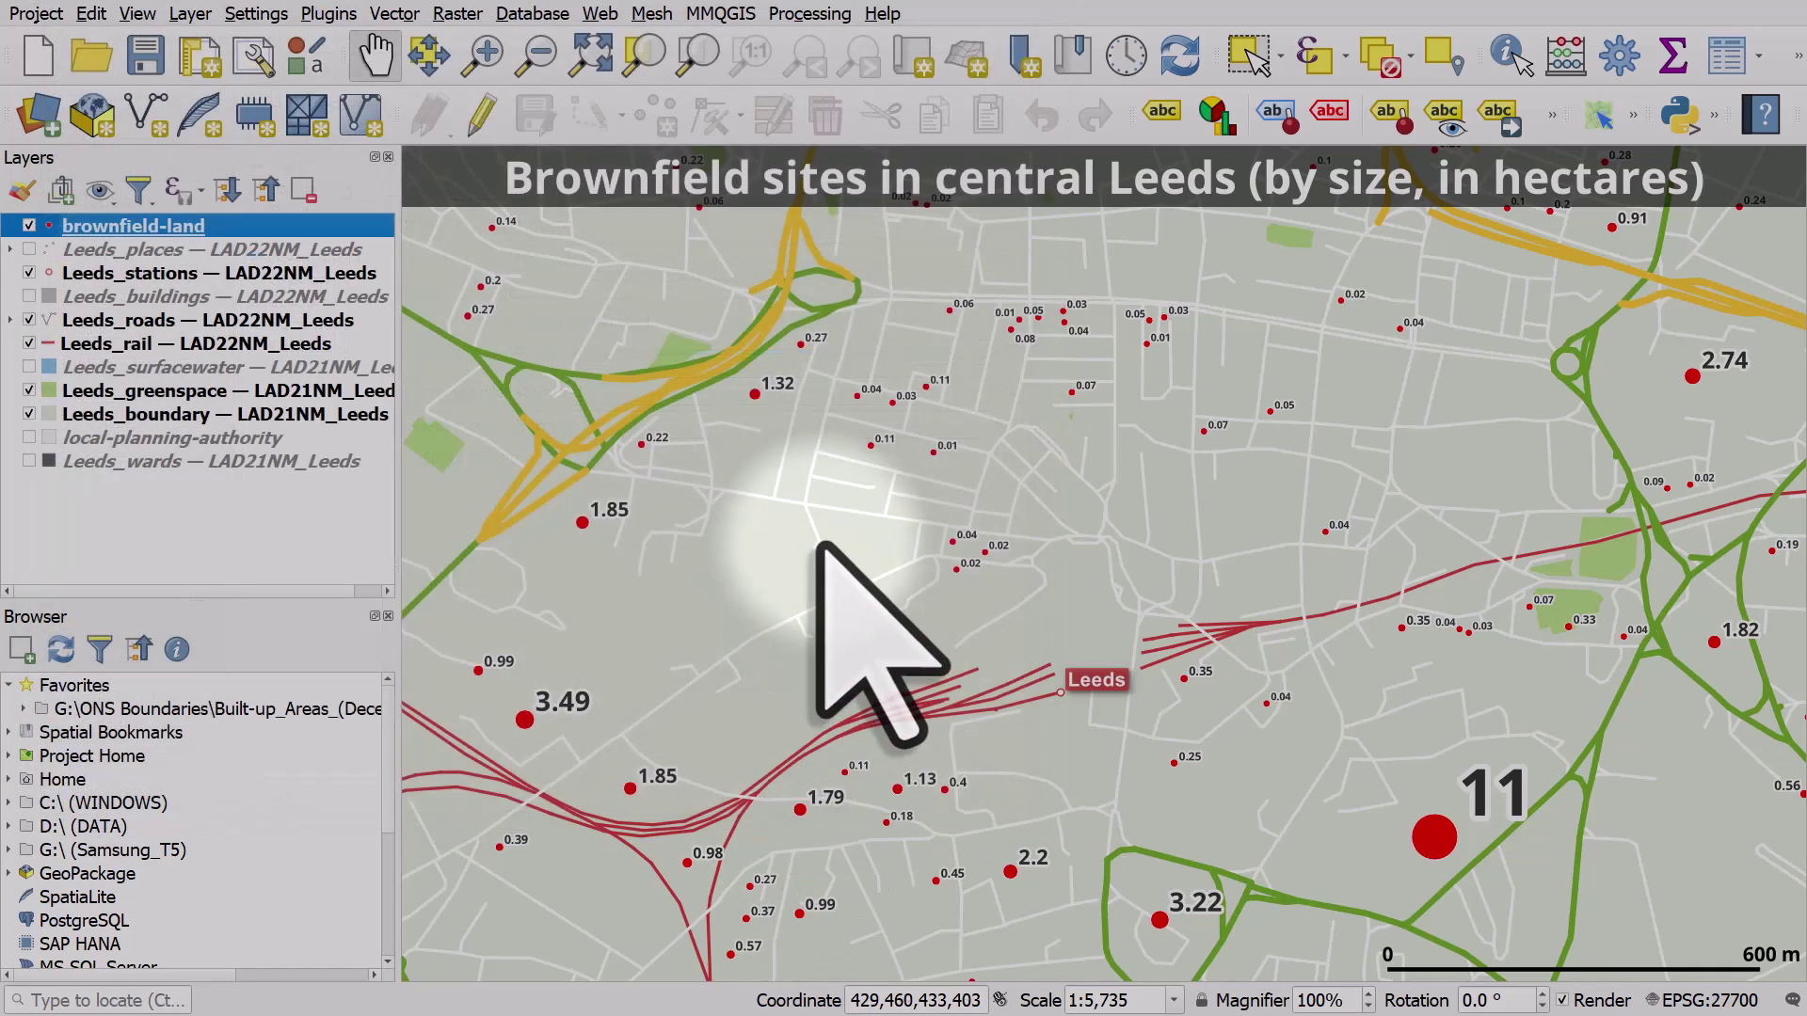